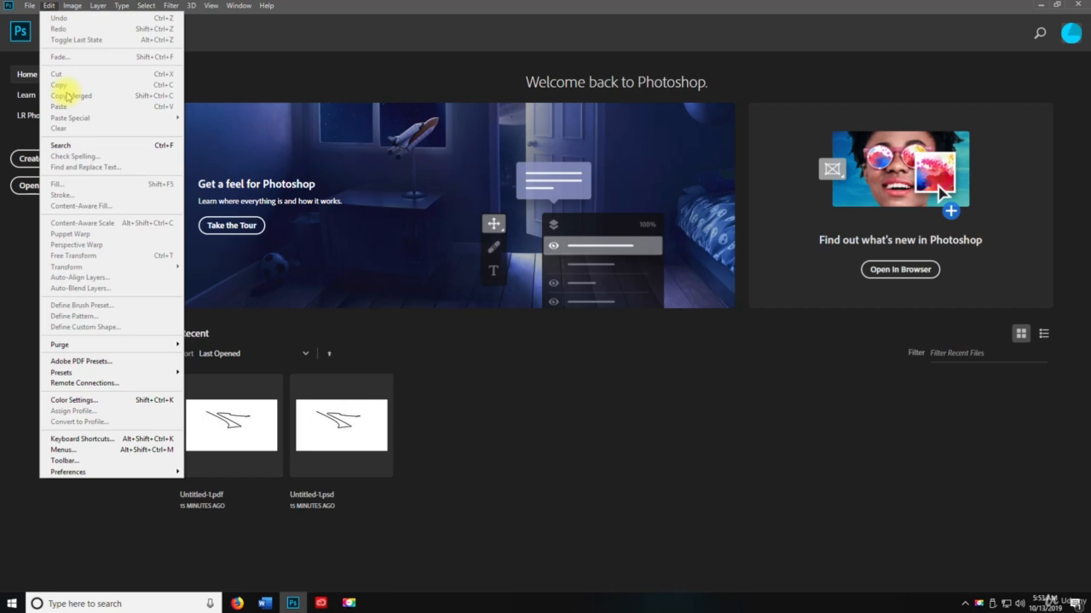
- Create a new document using the Default Photoshop Size document type
left_click(50, 7)
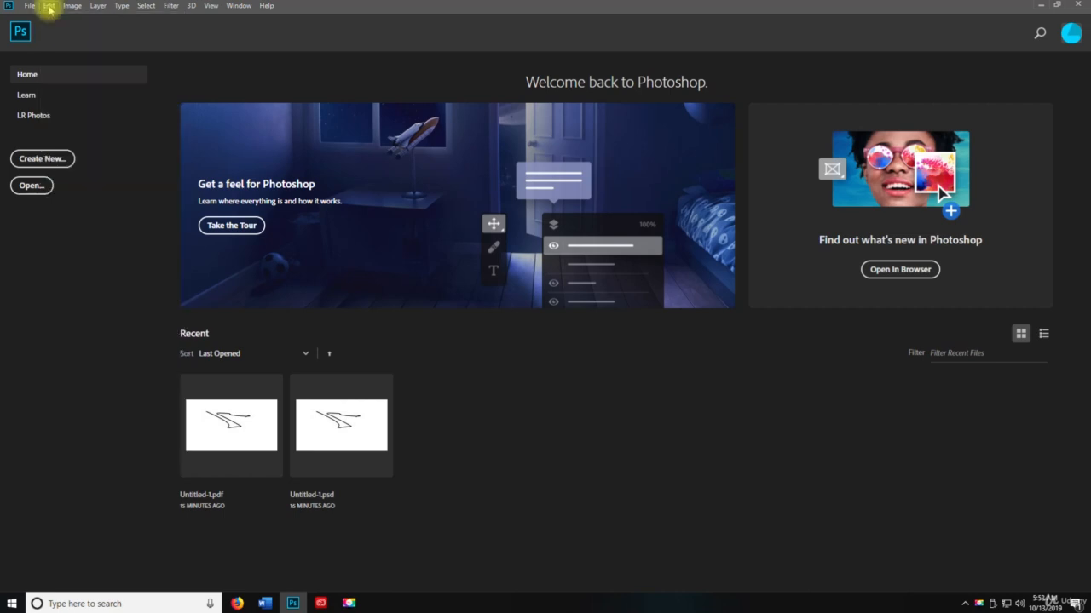
key("ctrl+n")
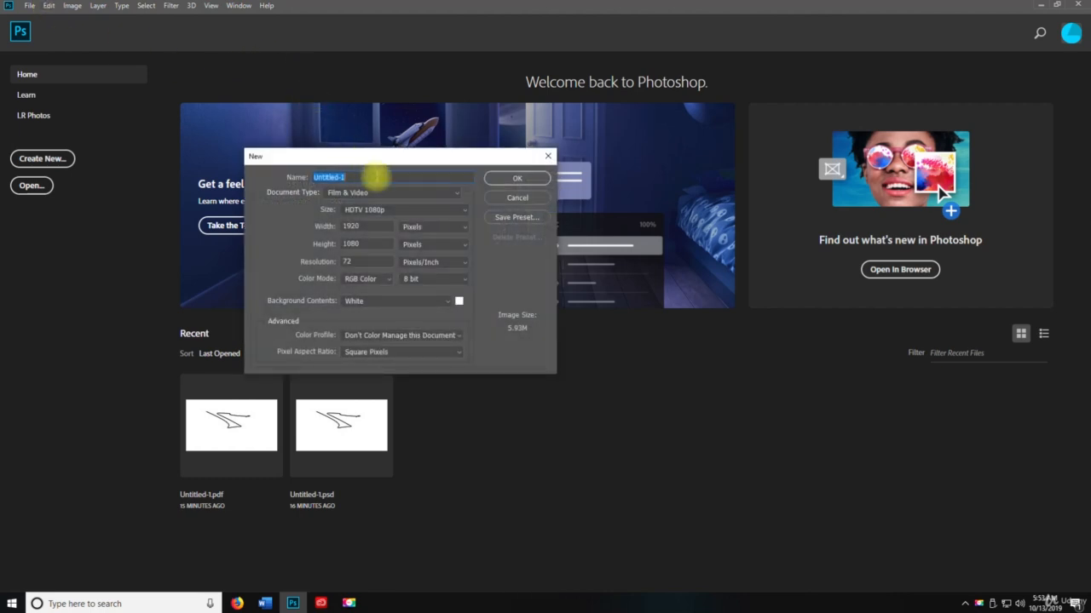
left_click(375, 193)
left_click(365, 213)
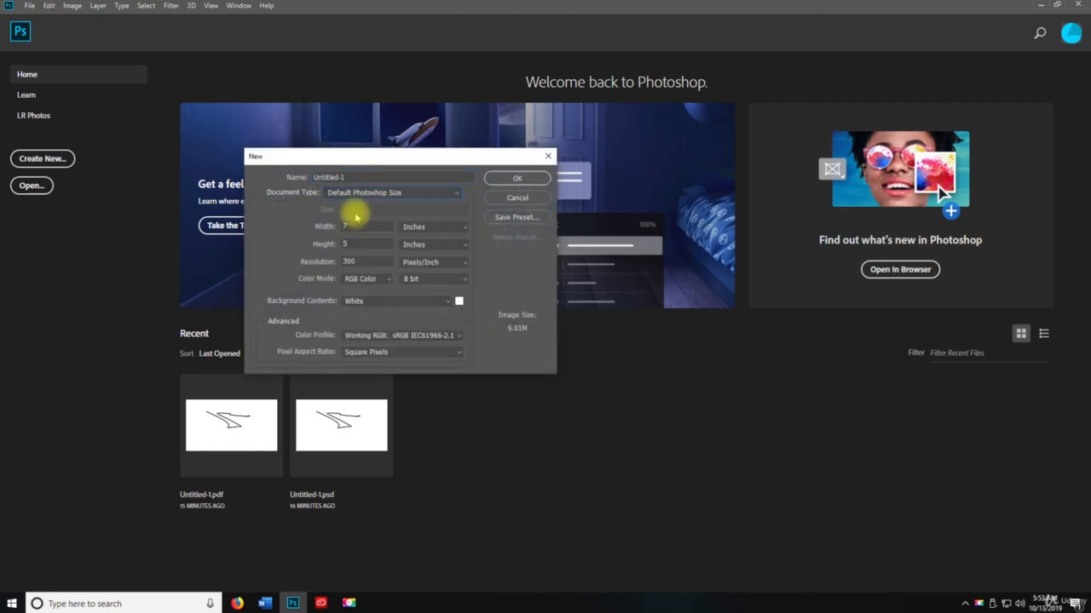
left_click(517, 180)
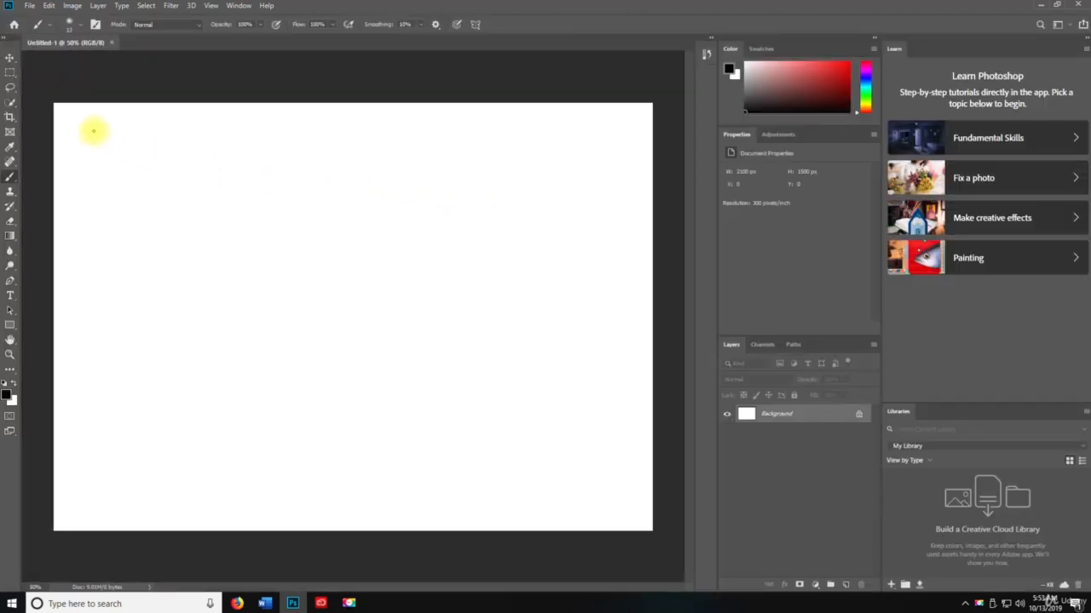
- Paint the numerals 1, 2, 3 and 4, each followed by a dot, down the left side of the canvas with the Brush tool
mouse_move(88, 125)
left_mouse_down()
mouse_move(103, 227)
mouse_move(79, 249)
mouse_move(85, 234)
mouse_move(107, 248)
mouse_move(111, 297)
mouse_move(69, 334)
mouse_move(101, 332)
mouse_move(72, 374)
mouse_move(111, 390)
mouse_move(99, 443)
left_mouse_up()
left_click(124, 241)
left_click(128, 321)
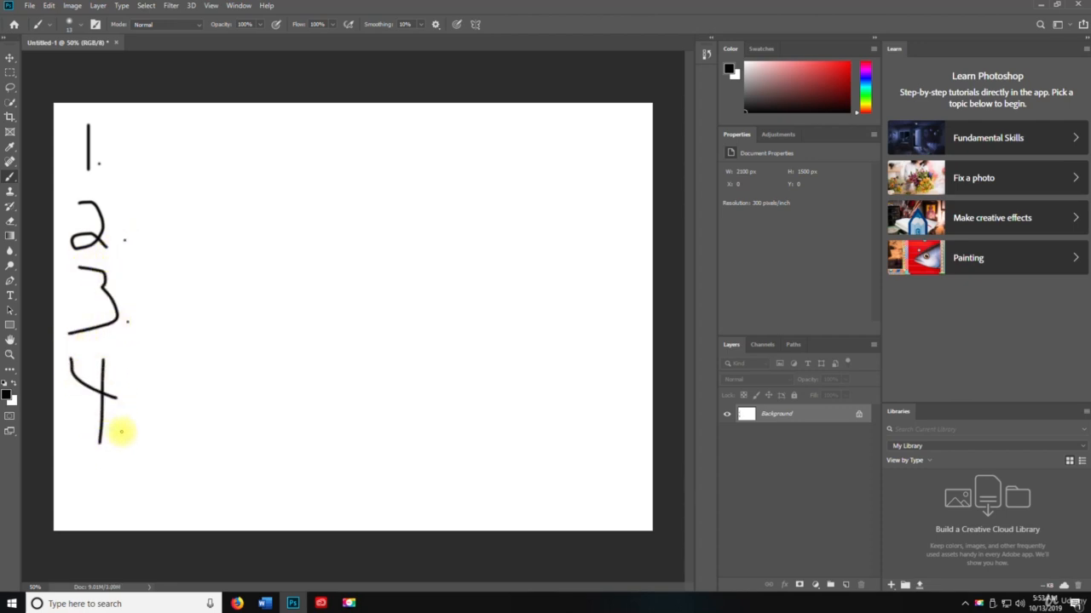
- Undo all the brush strokes one by one, from the dot after the 4 back to the blank canvas
left_click(48, 6)
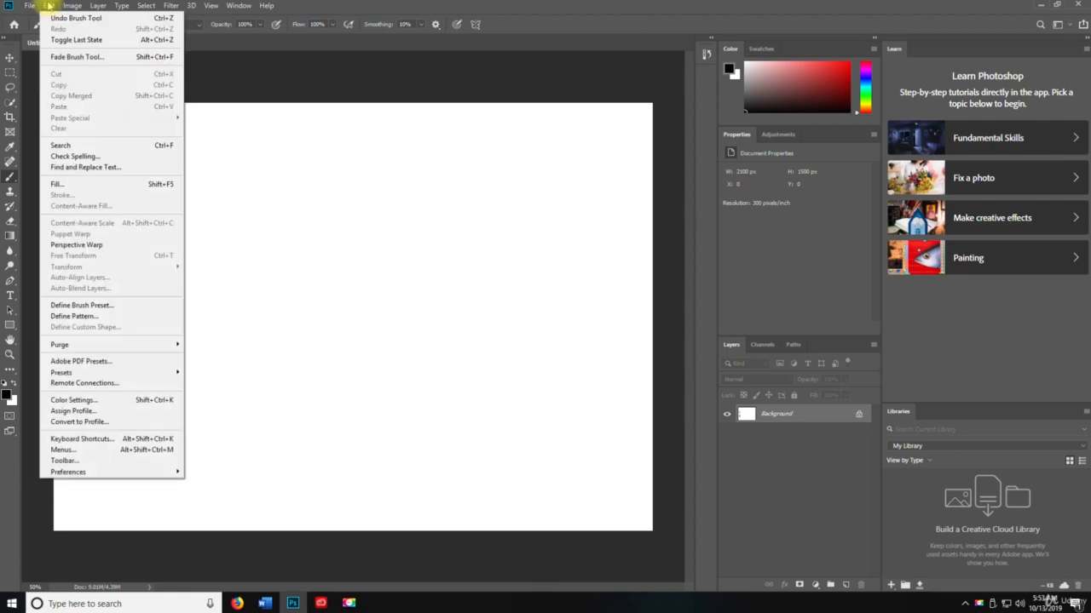
left_click(74, 41)
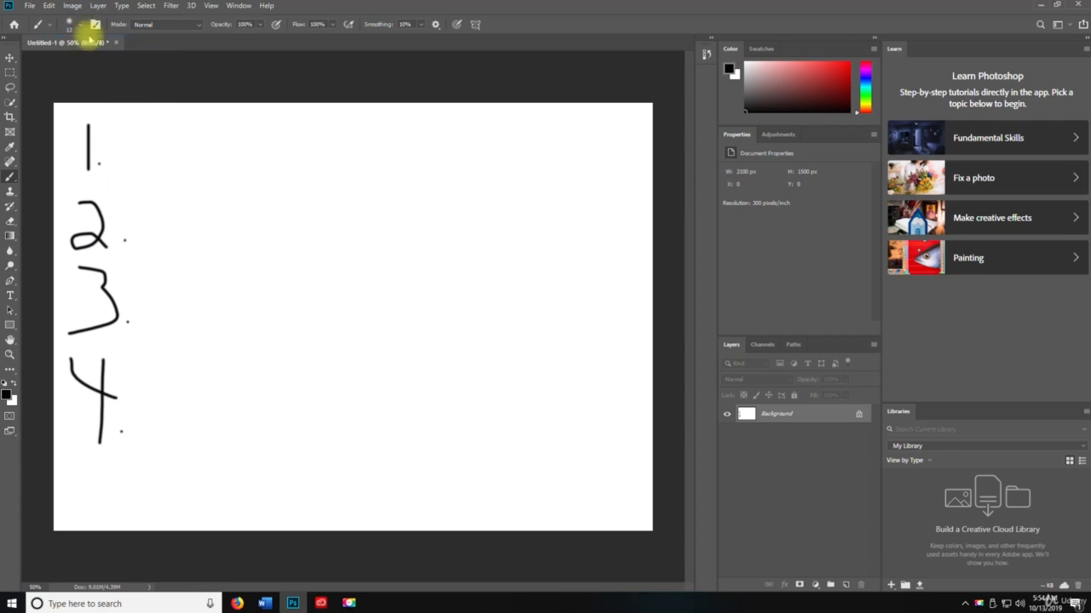
key("v")
key("ctrl+z")
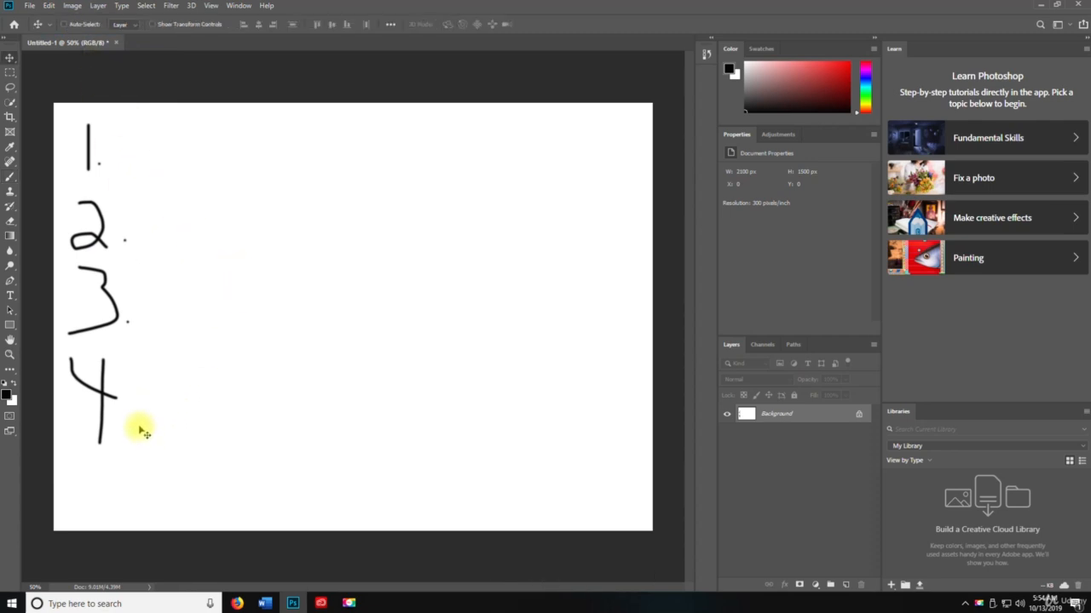
key("ctrl+z")
key("ctrl+z")
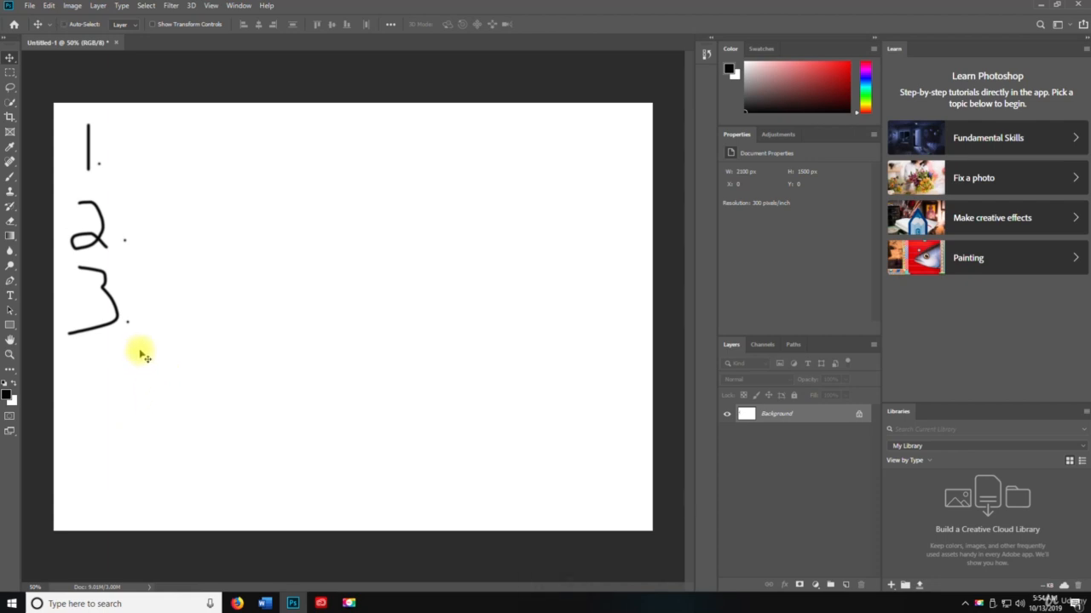
key("ctrl+z")
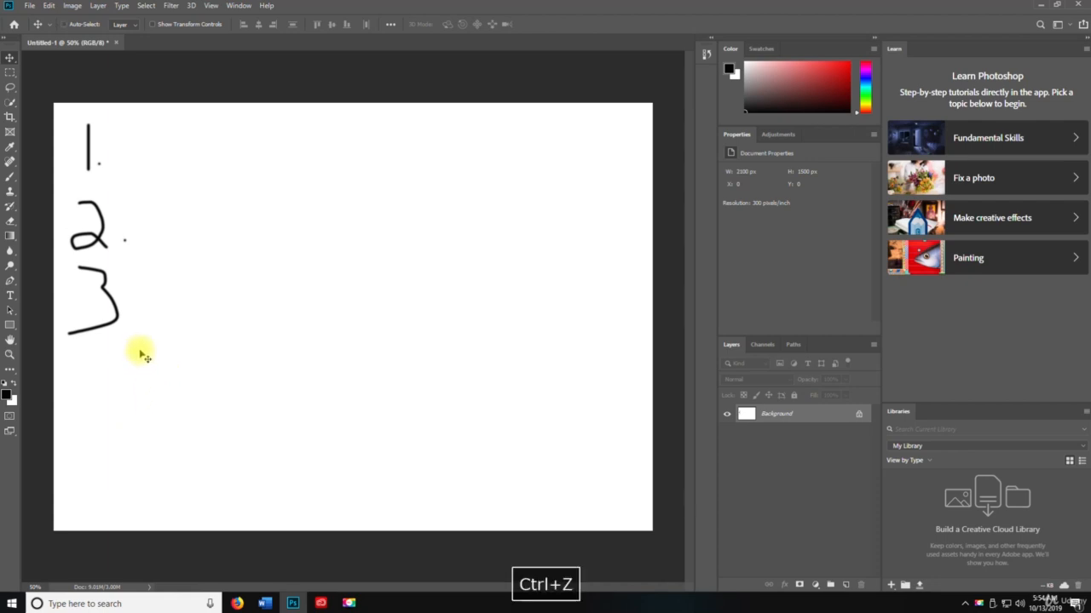
key("ctrl+z")
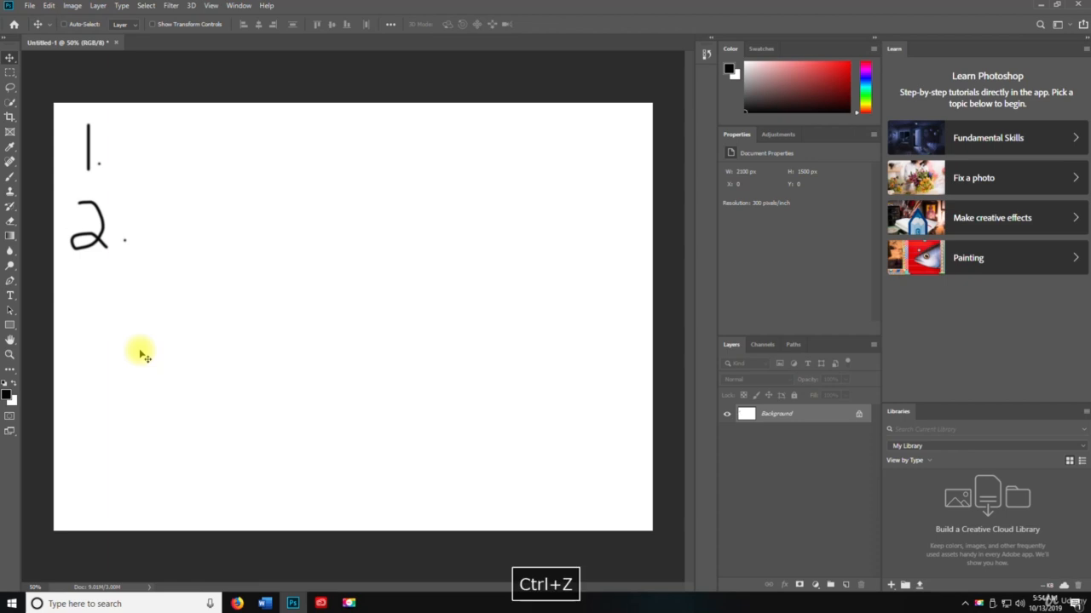
key("ctrl+z")
key("ctrl+z")
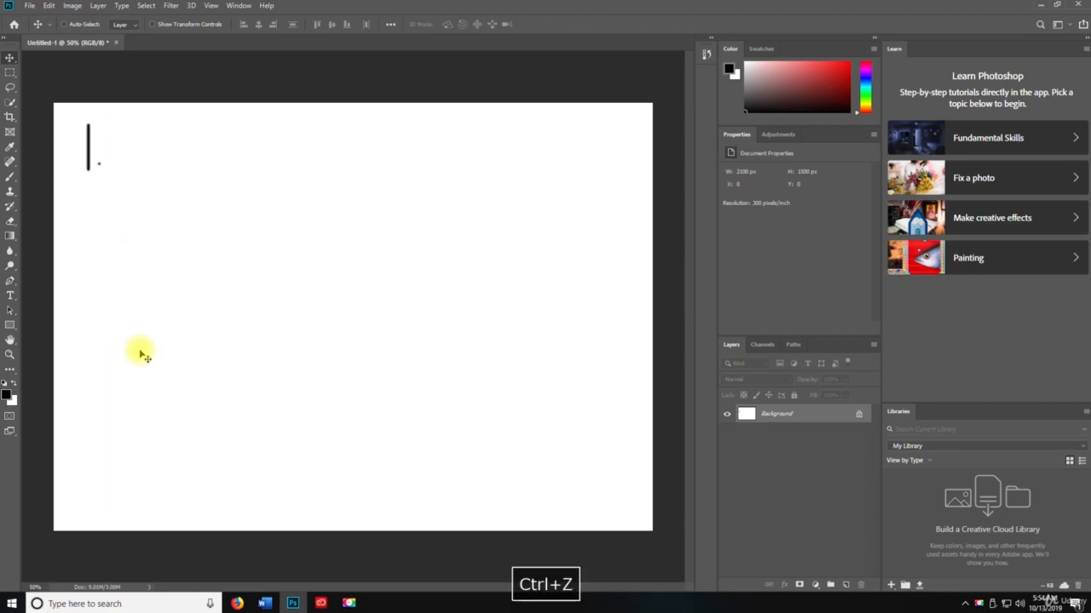
key("ctrl+z")
key("ctrl+z")
- Redo the undone brush strokes one by one, from the numeral 1 through the dot after the 3
left_click(72, 6)
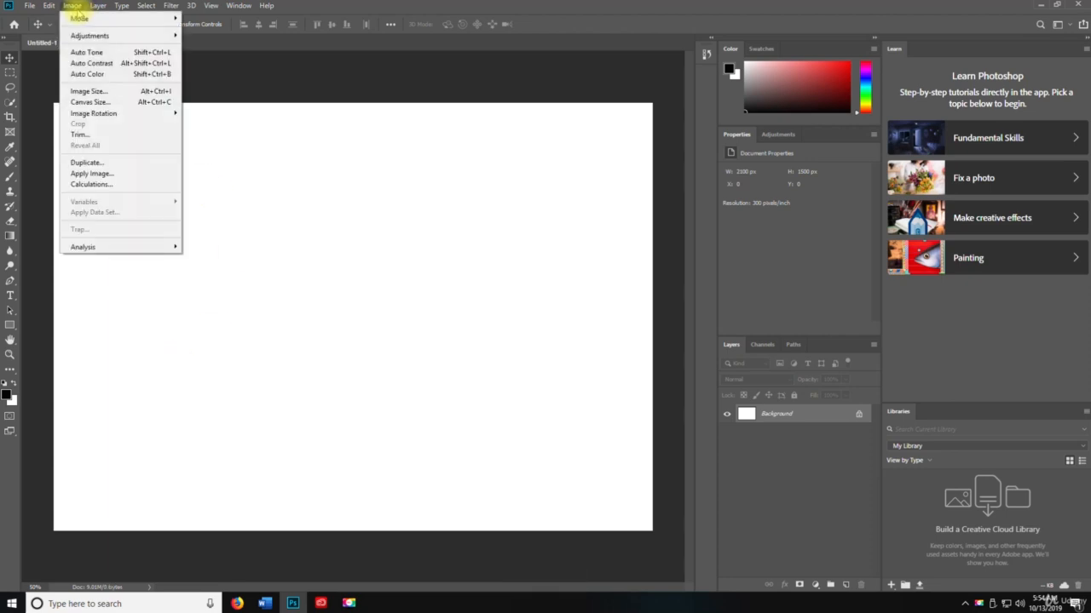
mouse_move(48, 6)
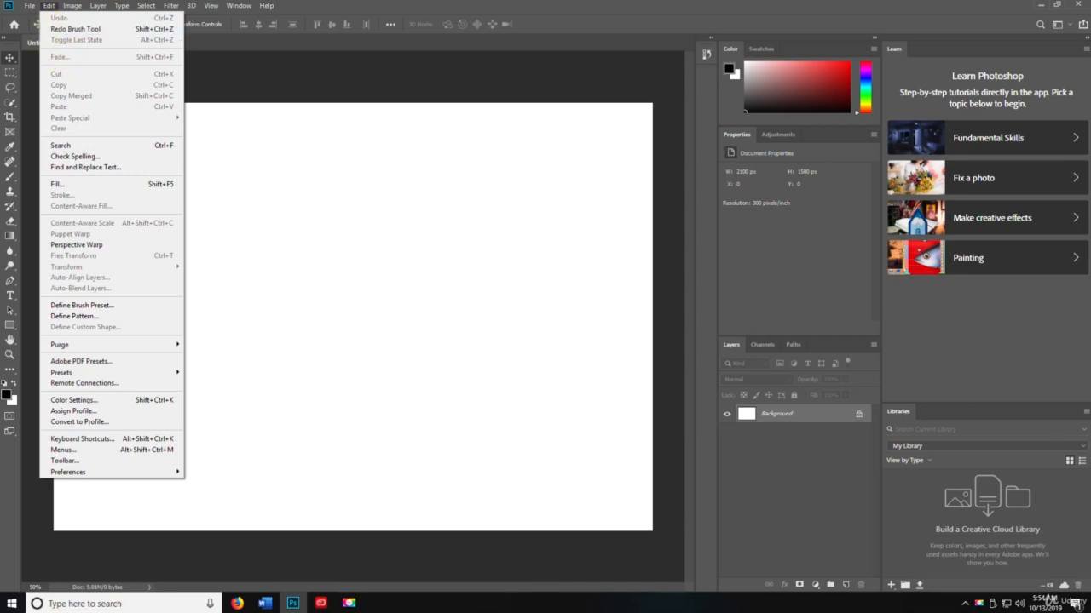
left_click(49, 6)
key("space")
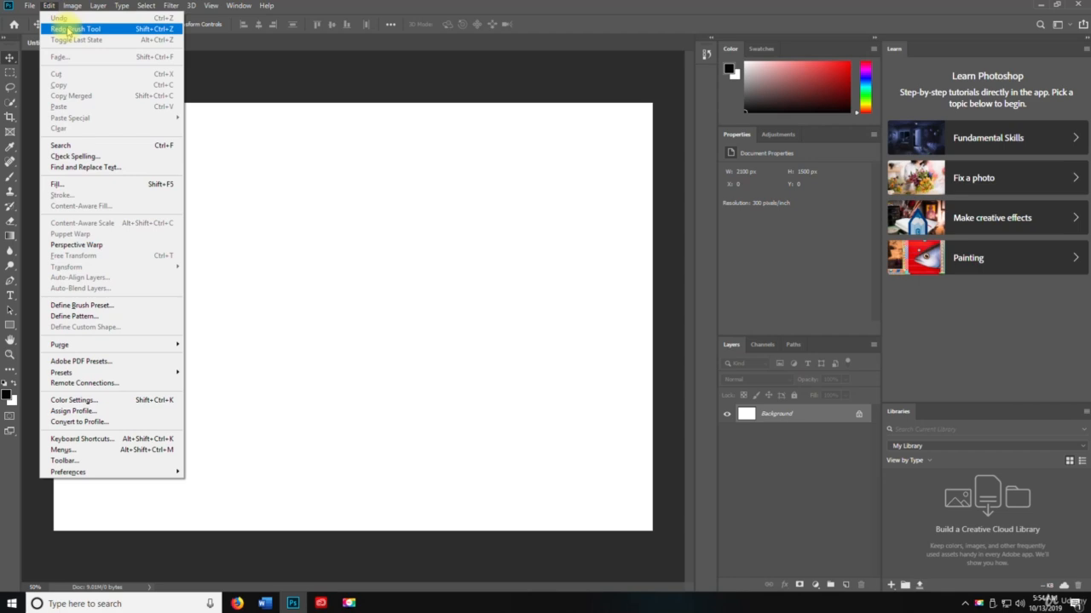
left_click(387, 177)
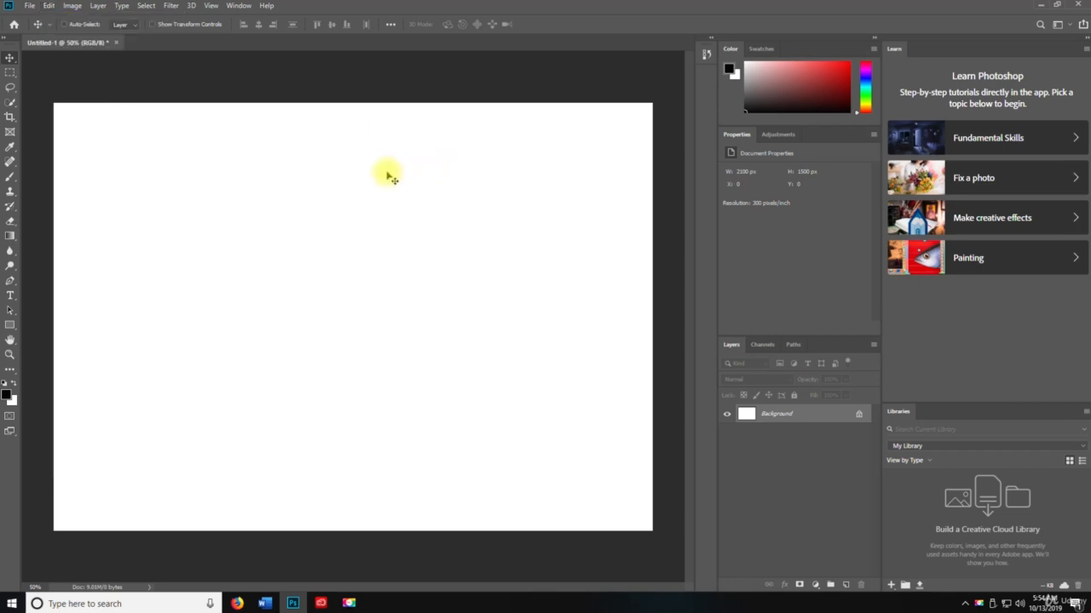
key("ctrl+shift+z")
key("ctrl+shift+z")
key("ctrl+shift+z")
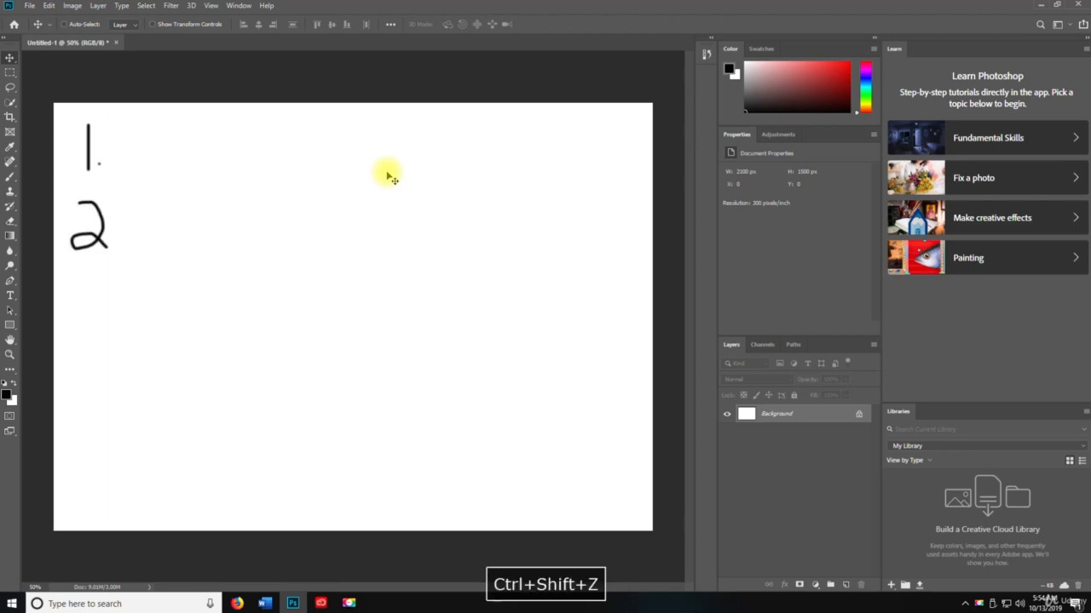
key("ctrl+shift+z")
key("ctrl+shift+z")
key("ctrl+shift+z")
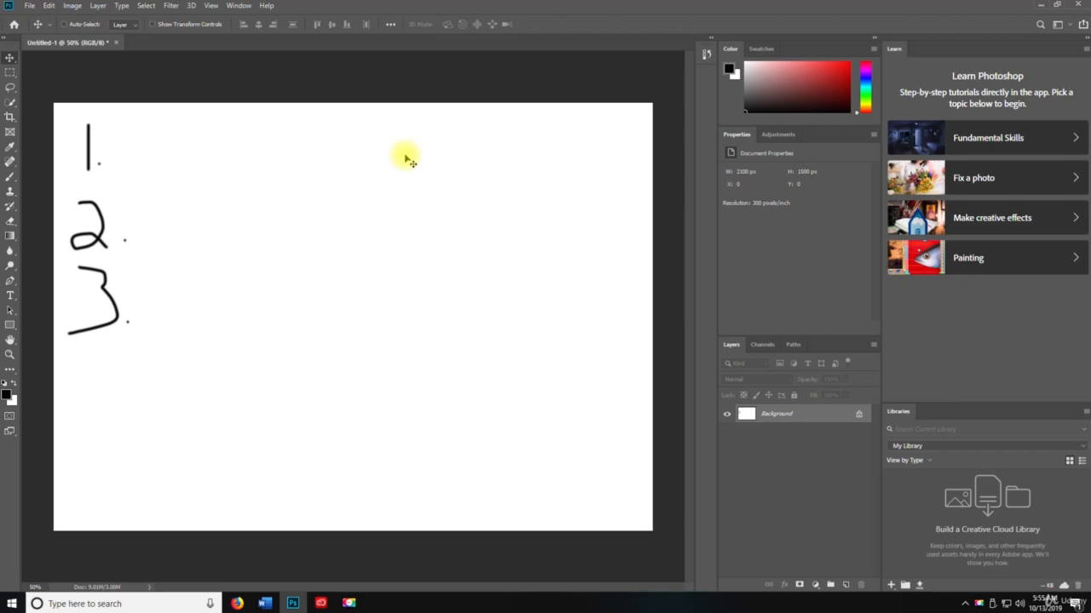
- Undo the strokes back to the numeral 2 without its dot, and redo them through the dot after the 3
key("ctrl")
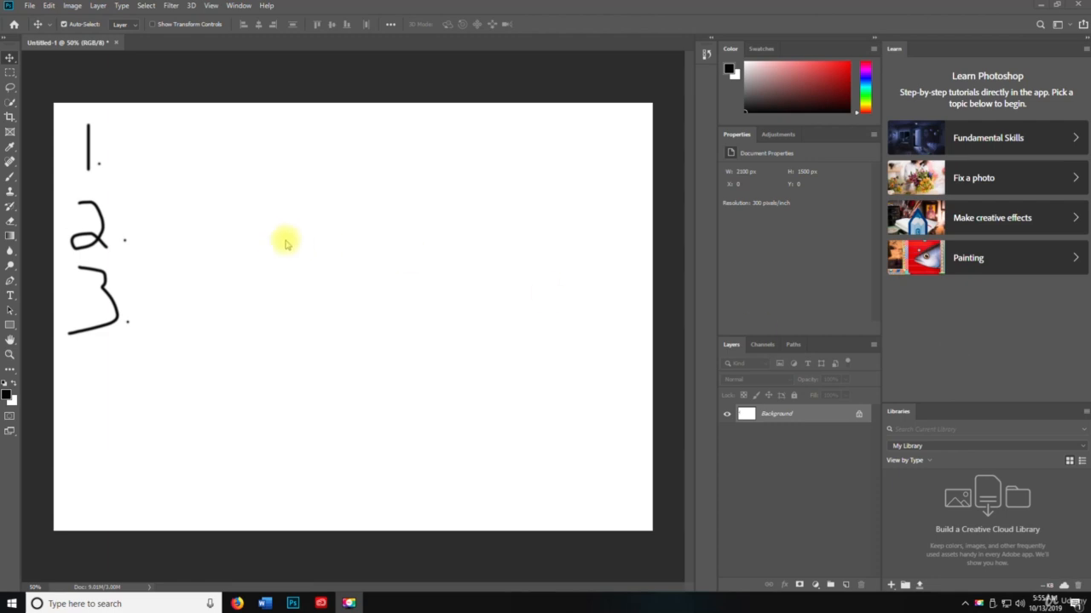
key("ctrl+z")
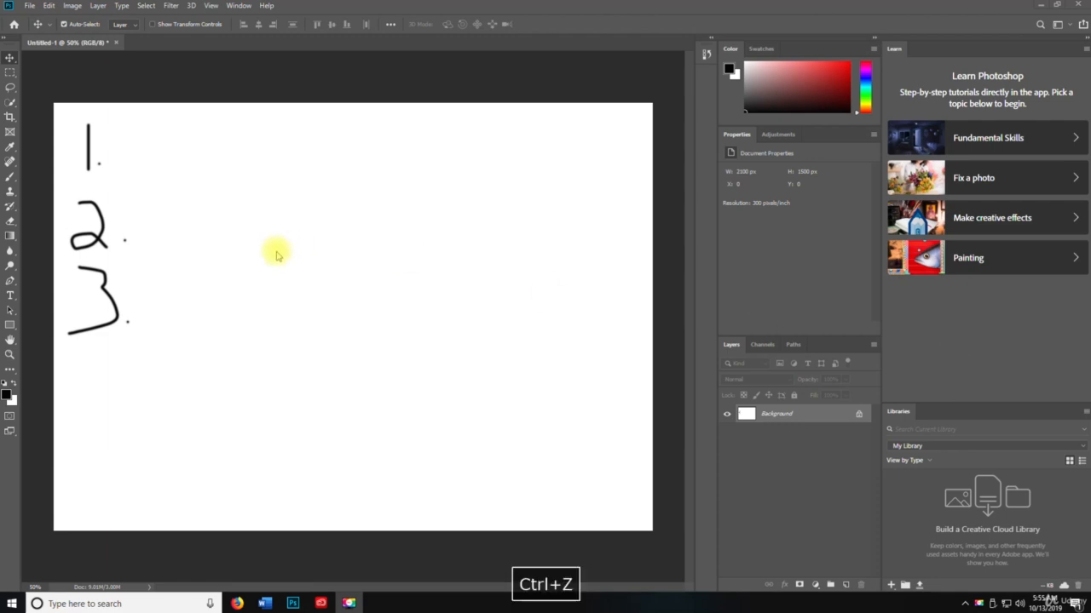
key("space")
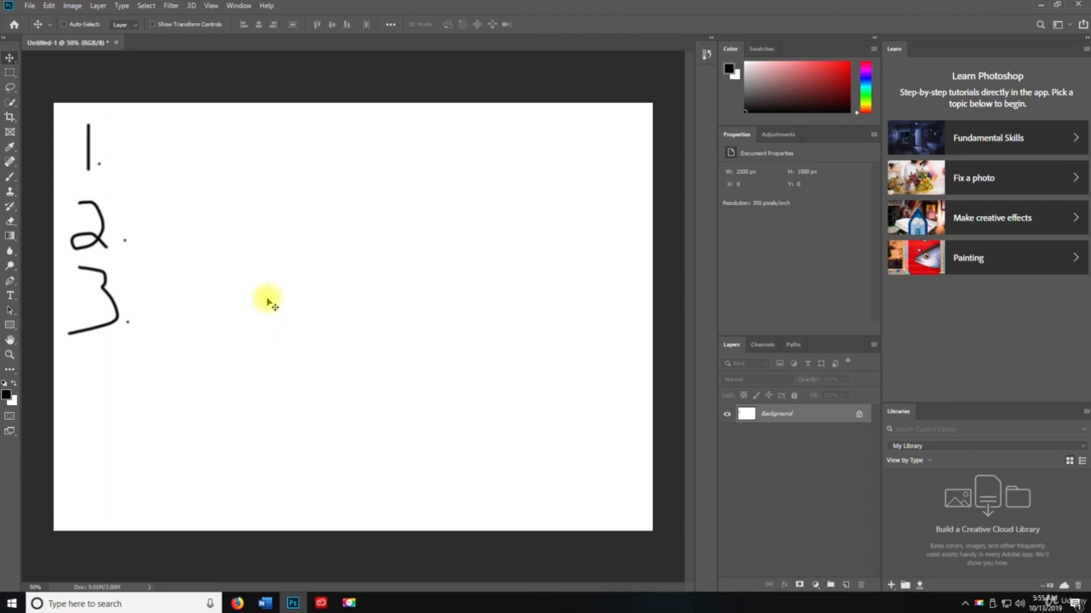
key("ctrl+z")
key("ctrl+z")
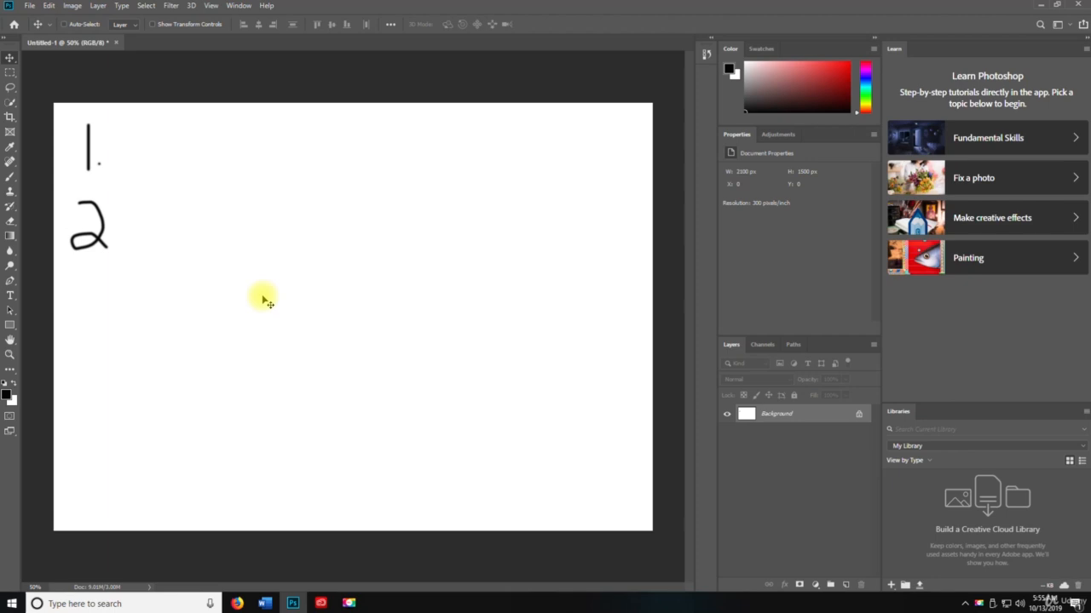
key("ctrl+shift+z")
key("ctrl+shift+z")
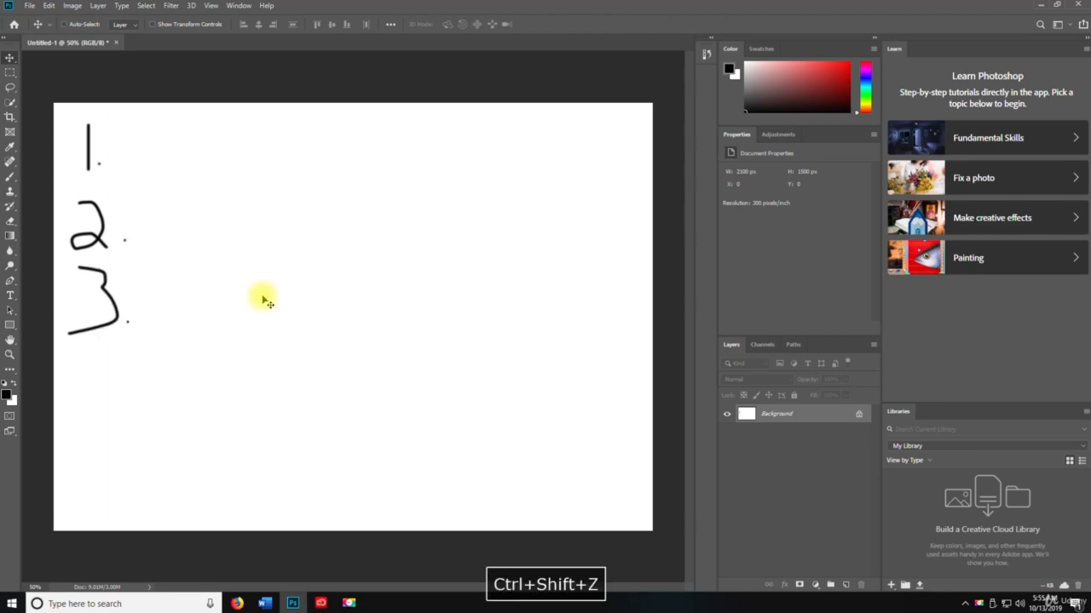
- Undo the numeral 3 and its dot, keeping only the painted 1 and 2 with their dots
key("ctrl+z")
key("ctrl+z")
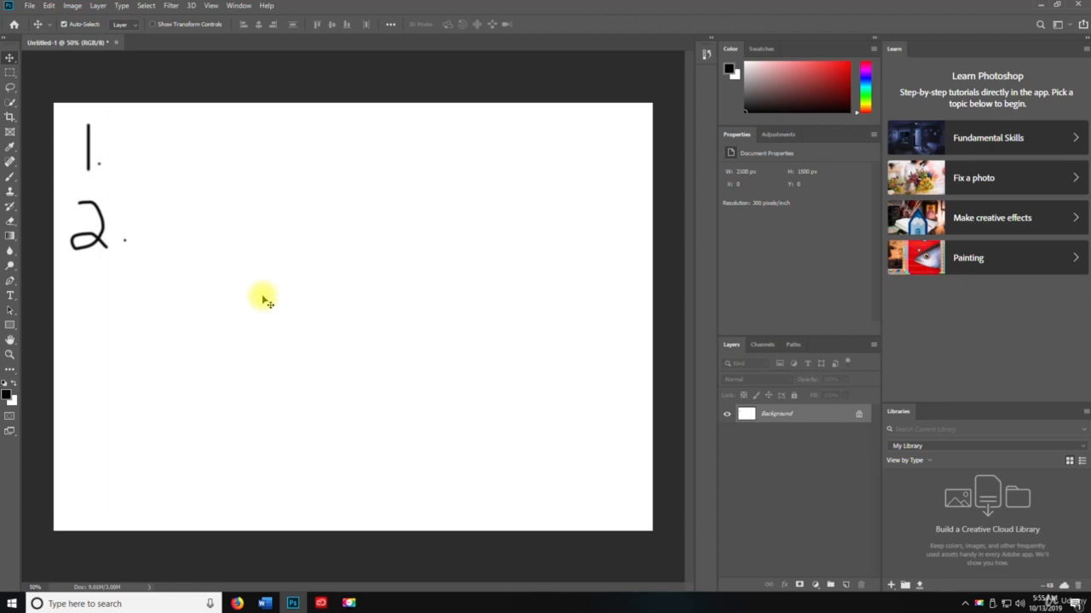
key("ctrl")
left_click(49, 6)
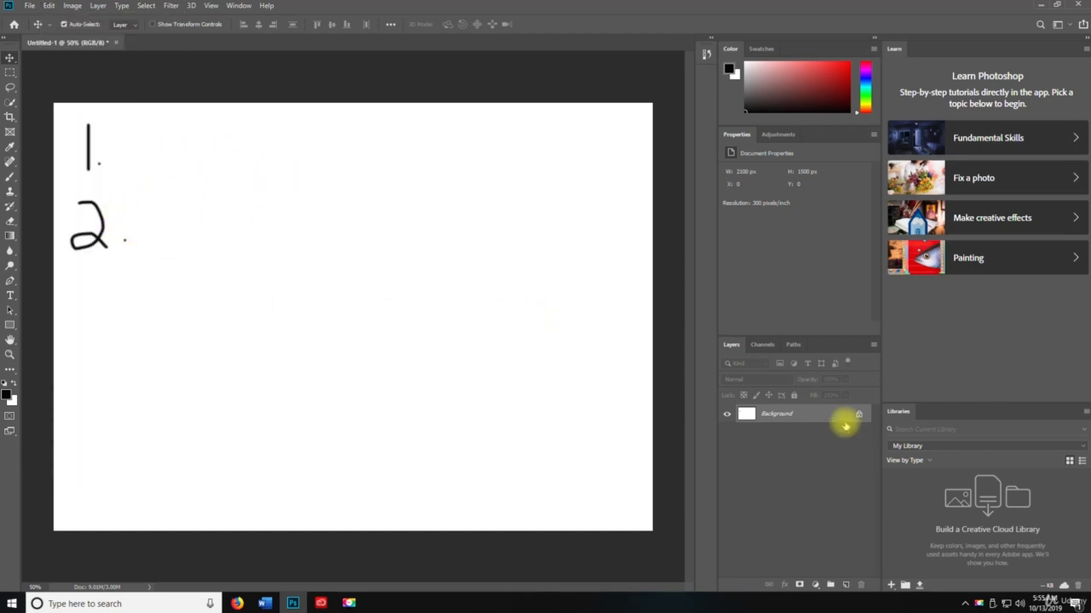
- Add a new layer and paint "1." on it near the upper middle of the canvas with the Brush tool
left_click(846, 585)
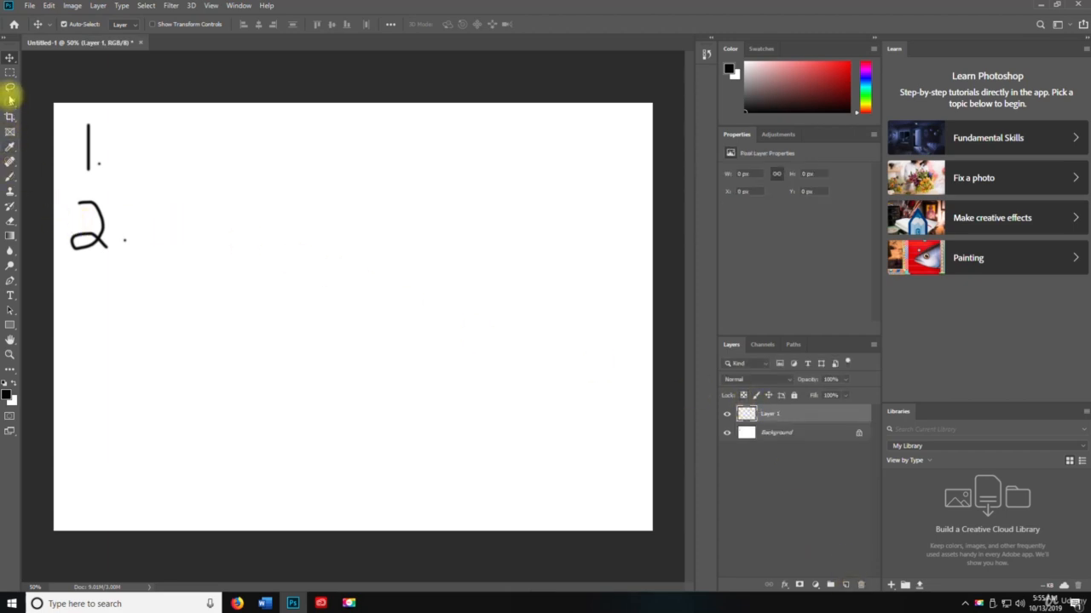
left_click(10, 176)
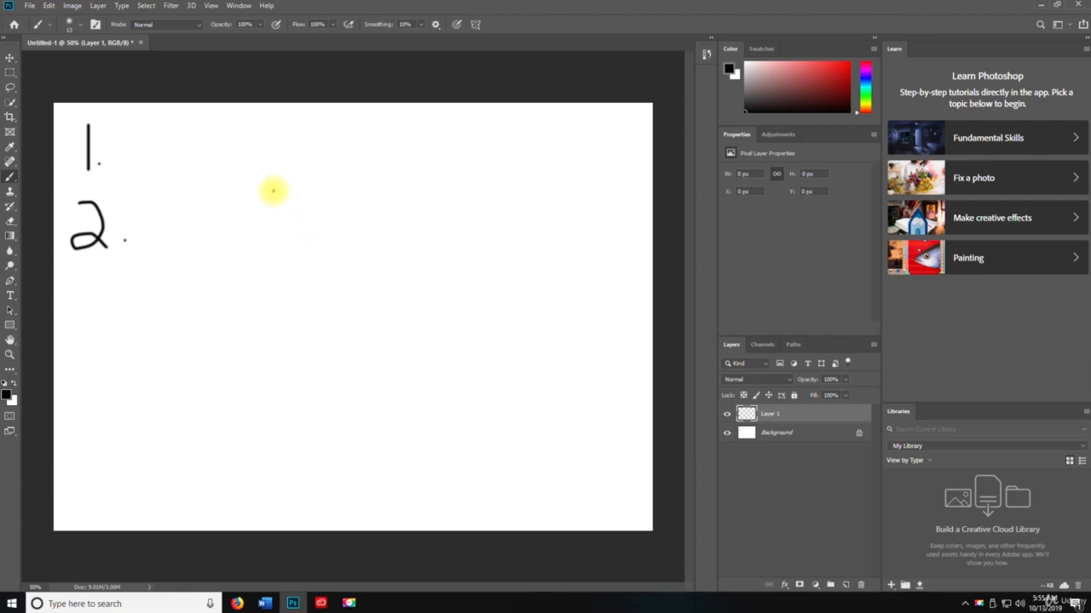
left_click_drag(266, 174, 272, 226)
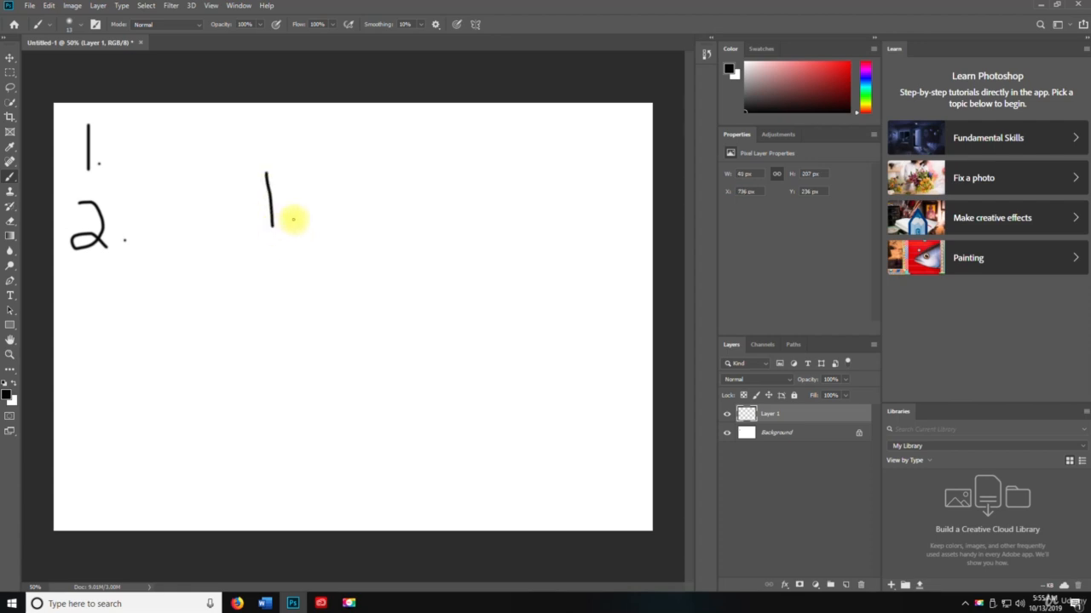
left_click(292, 219)
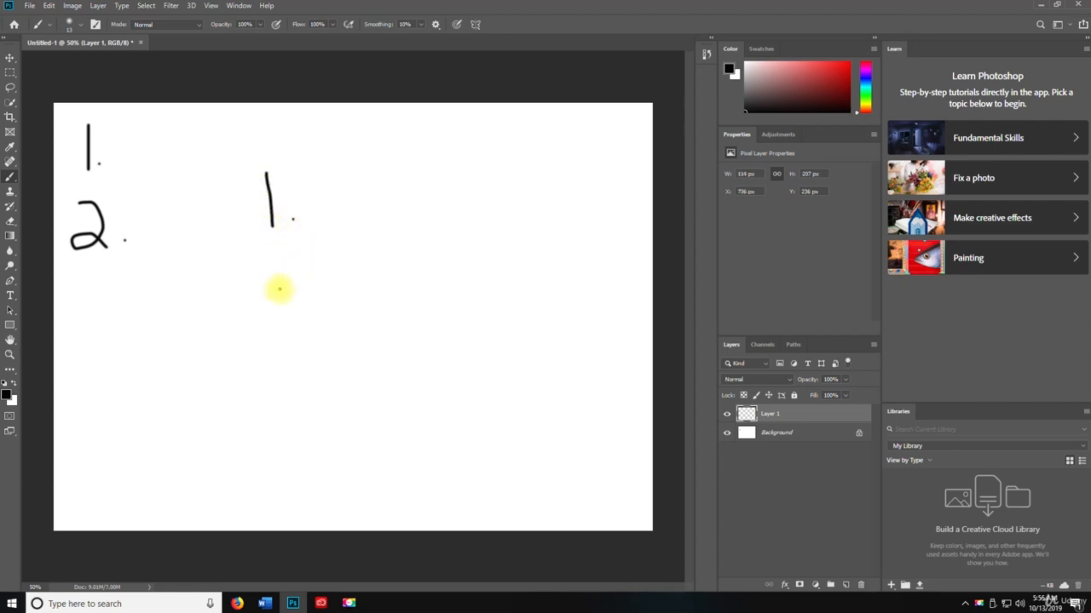
- Create another new layer with the default settings and paint "2." on it below the second "1."
key("ctrl+shift+n")
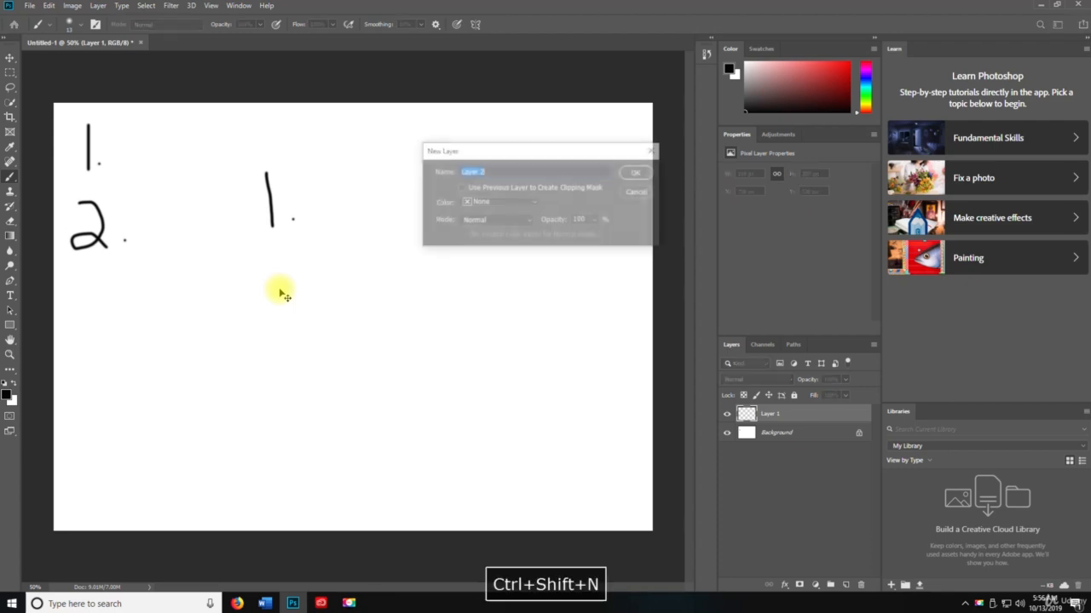
left_click(638, 173)
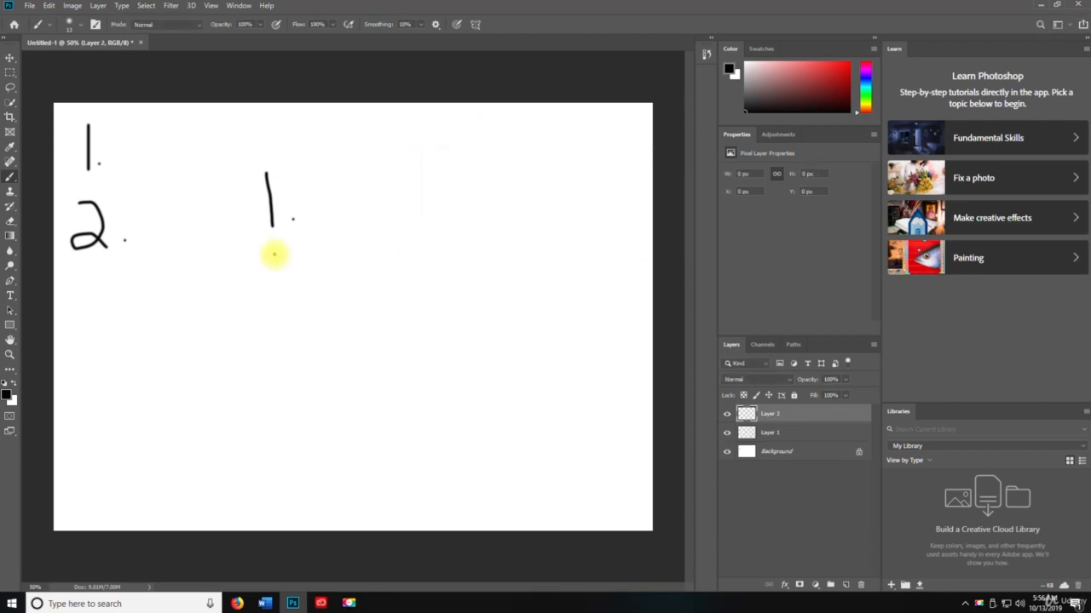
mouse_move(269, 250)
left_mouse_down()
mouse_move(287, 246)
mouse_move(288, 284)
left_mouse_up()
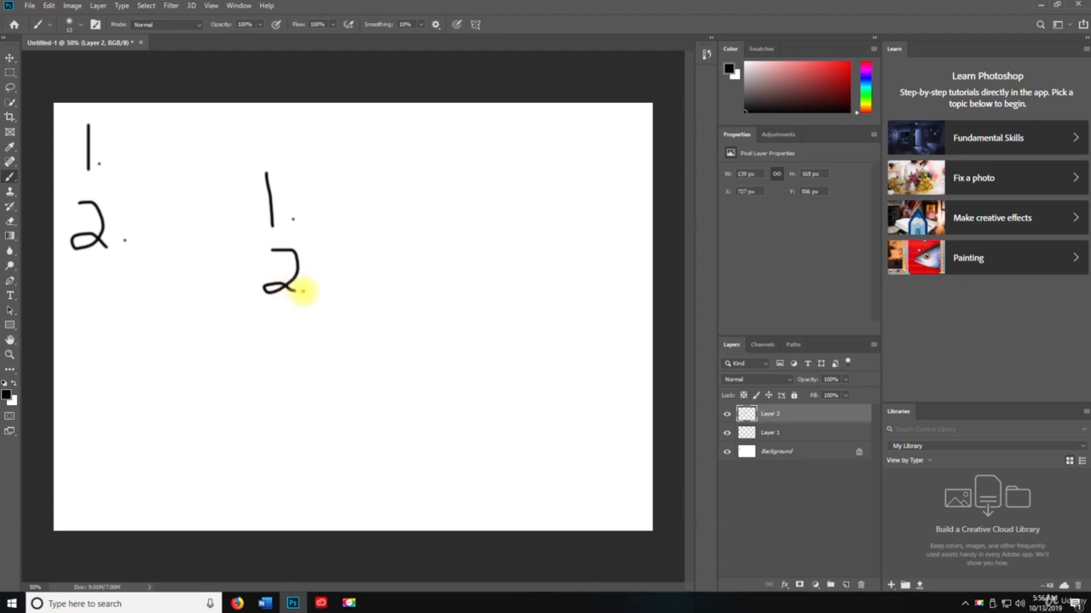
left_click(308, 287)
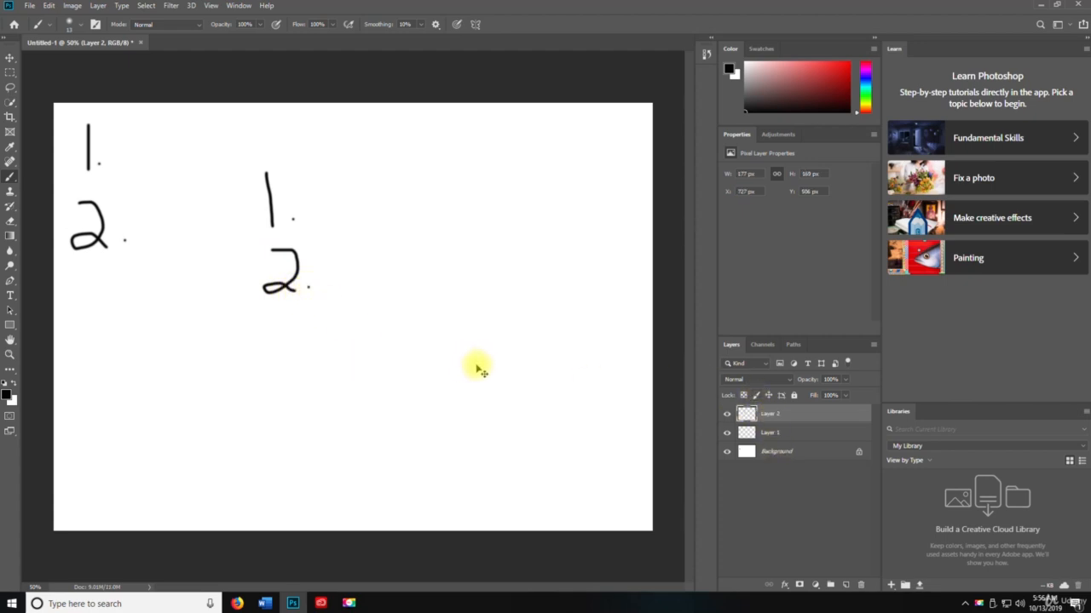
- Select the entire canvas and hide Layer 2
key("ctrl+a")
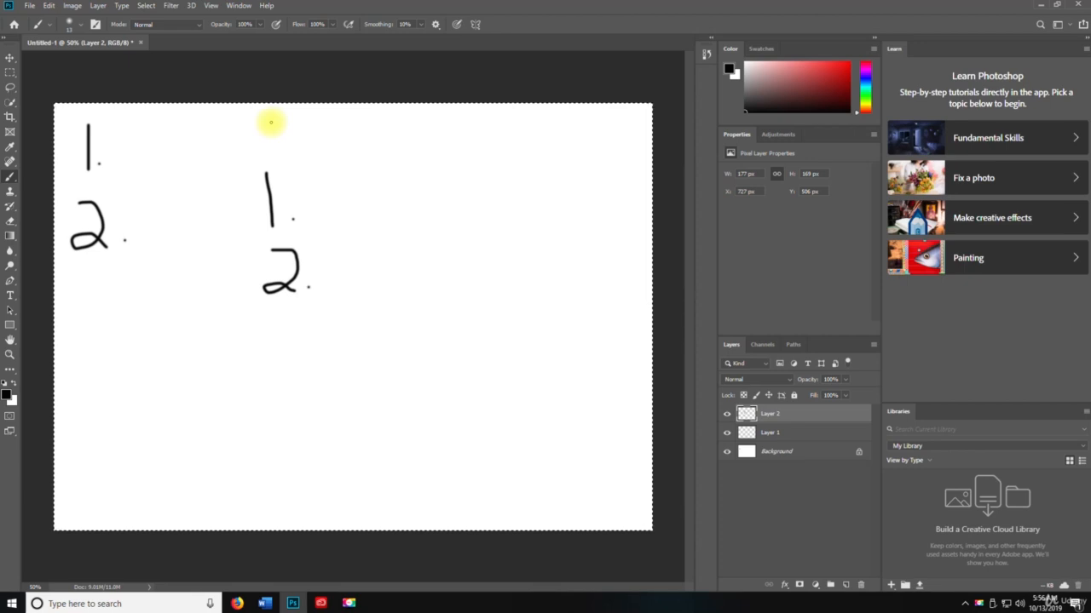
left_click(726, 414)
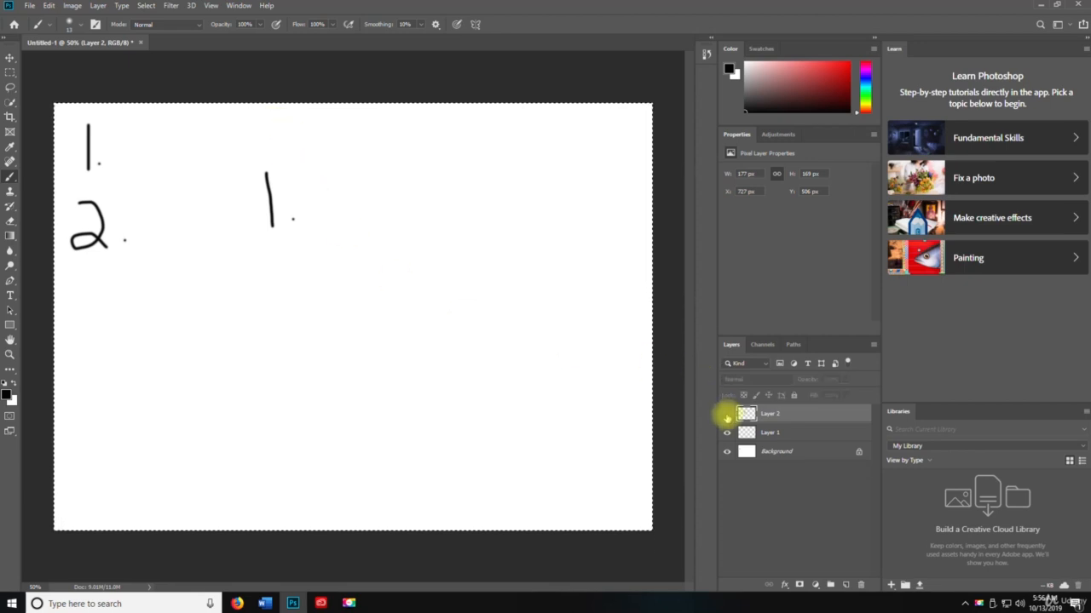
- Show Layer 2 again and copy its selected "2."
left_click(727, 414)
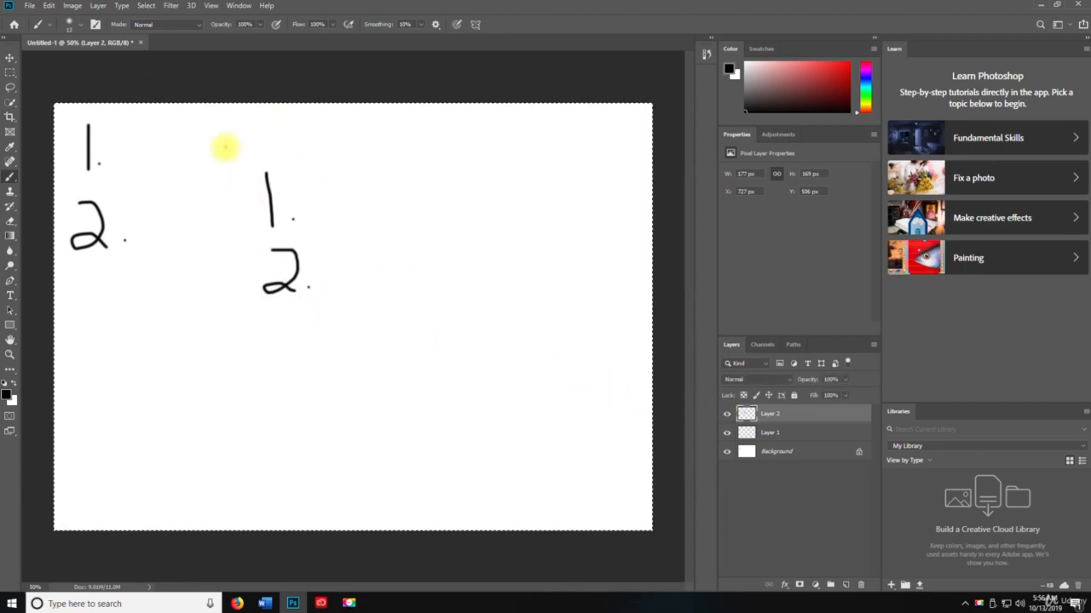
key("ctrl+c")
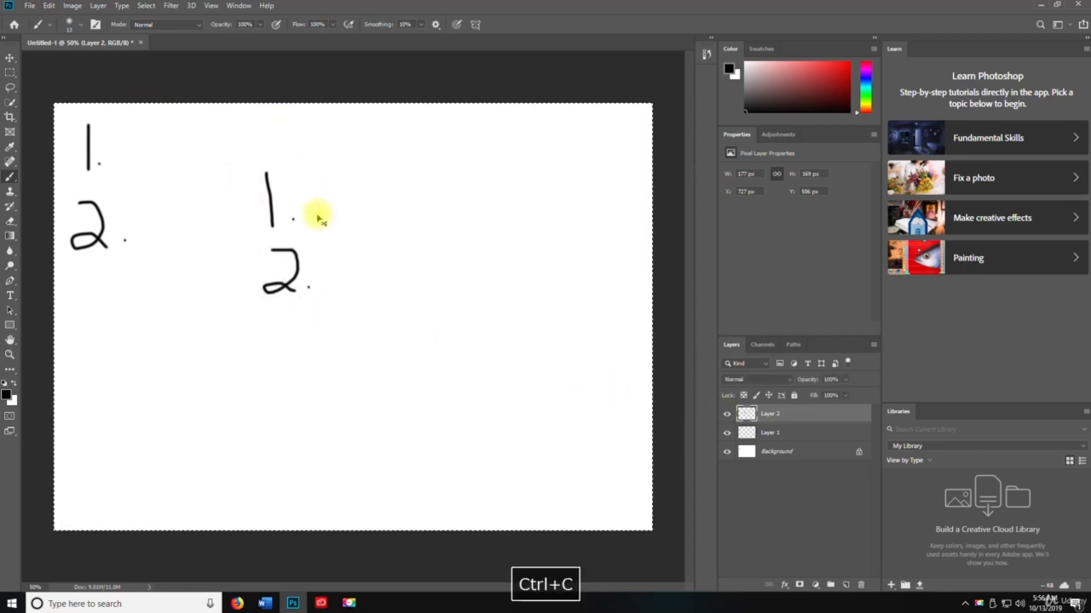
- Try cutting the "2." from Layer 2 and undo the cut
left_click(49, 5)
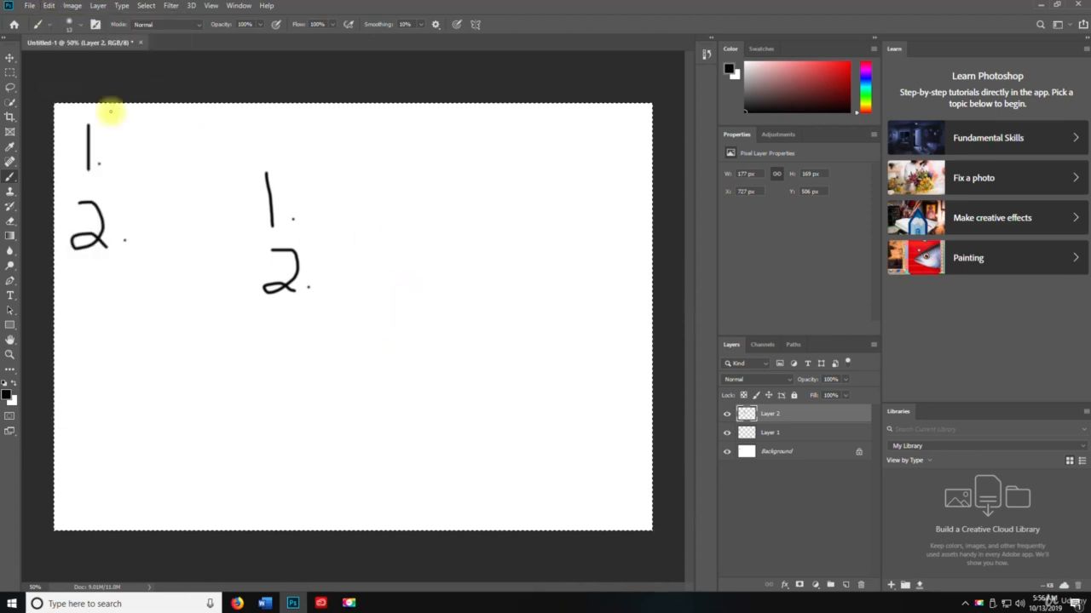
left_click(49, 5)
left_click(66, 75)
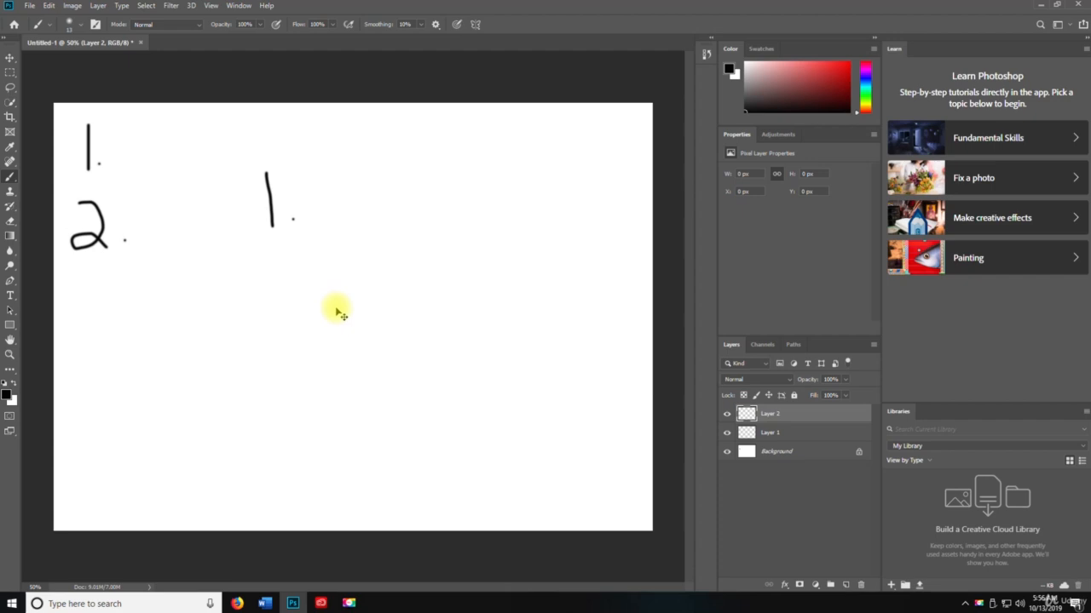
key("ctrl+z")
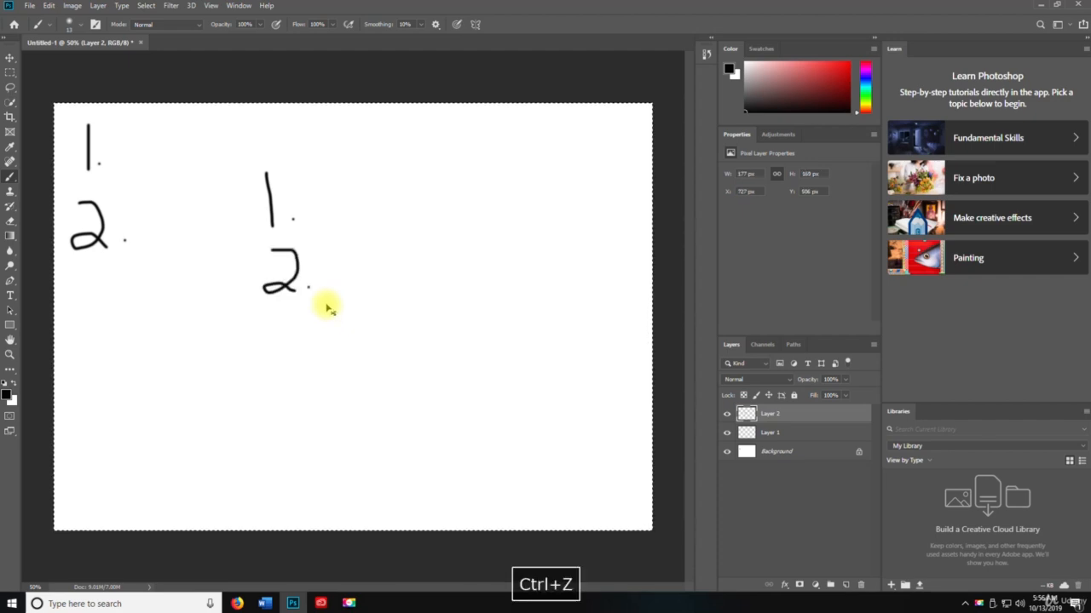
- Cut the "2." from Layer 2 and paste it onto a new layer created with the default settings
key("ctrl+x")
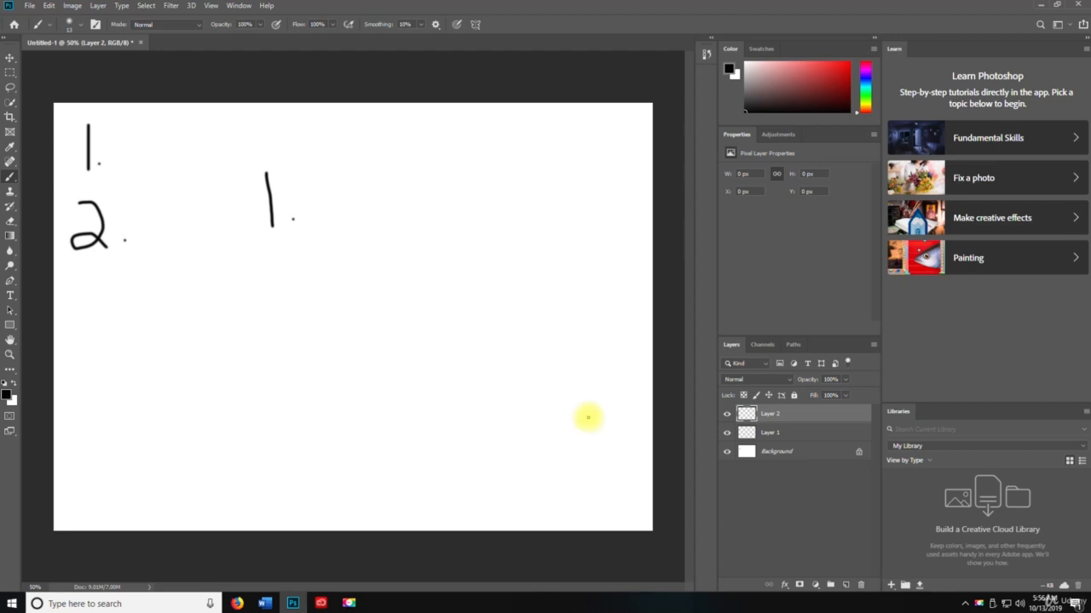
key("ctrl+shift+n")
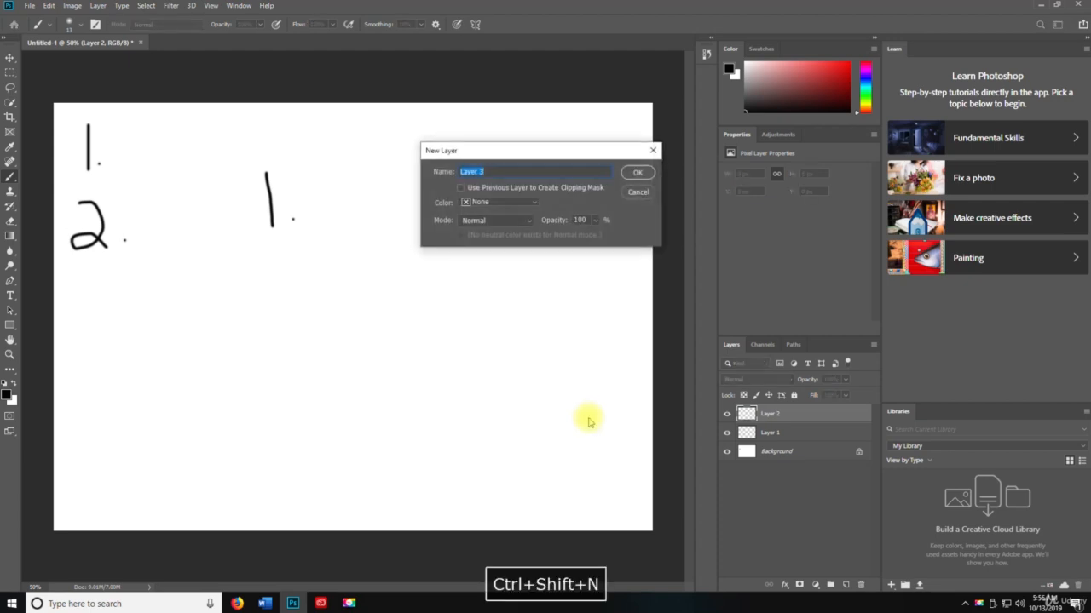
key("Return")
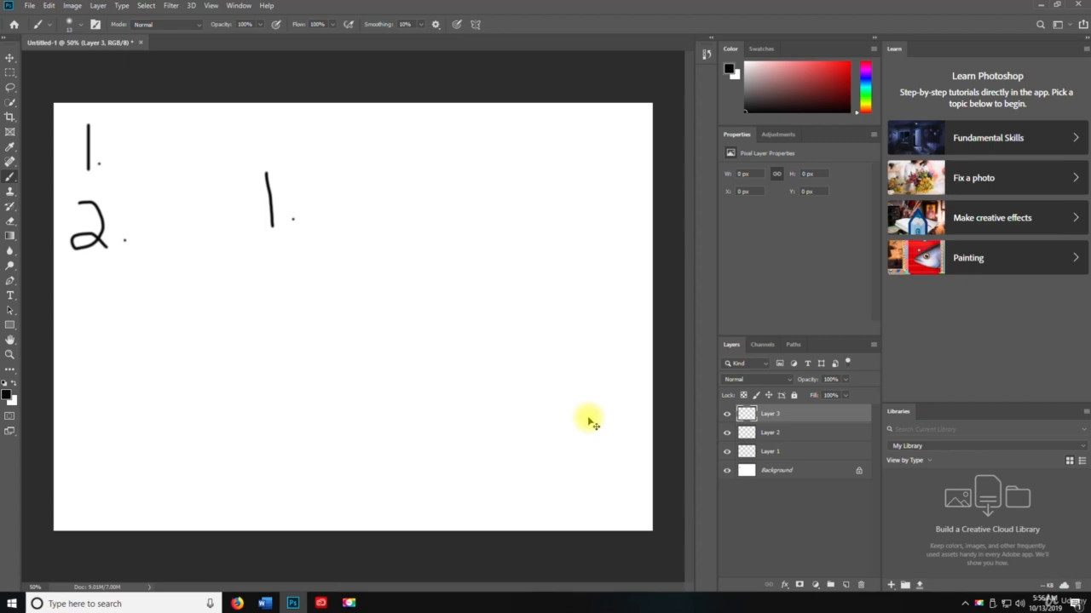
key("ctrl+v")
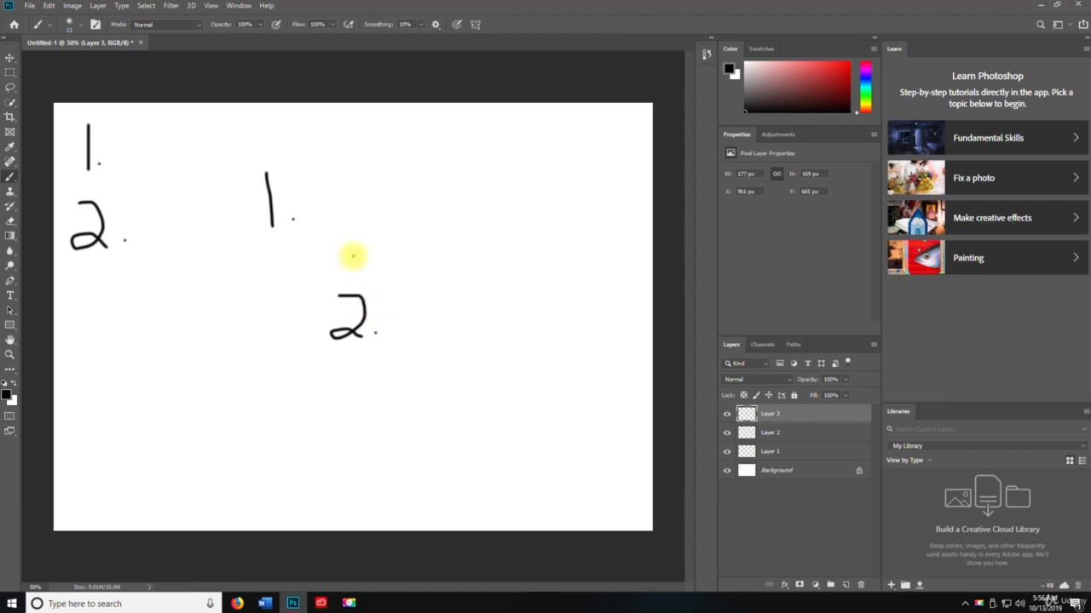
- Paste the "2." in place at its original position below the second "1."
left_click(51, 6)
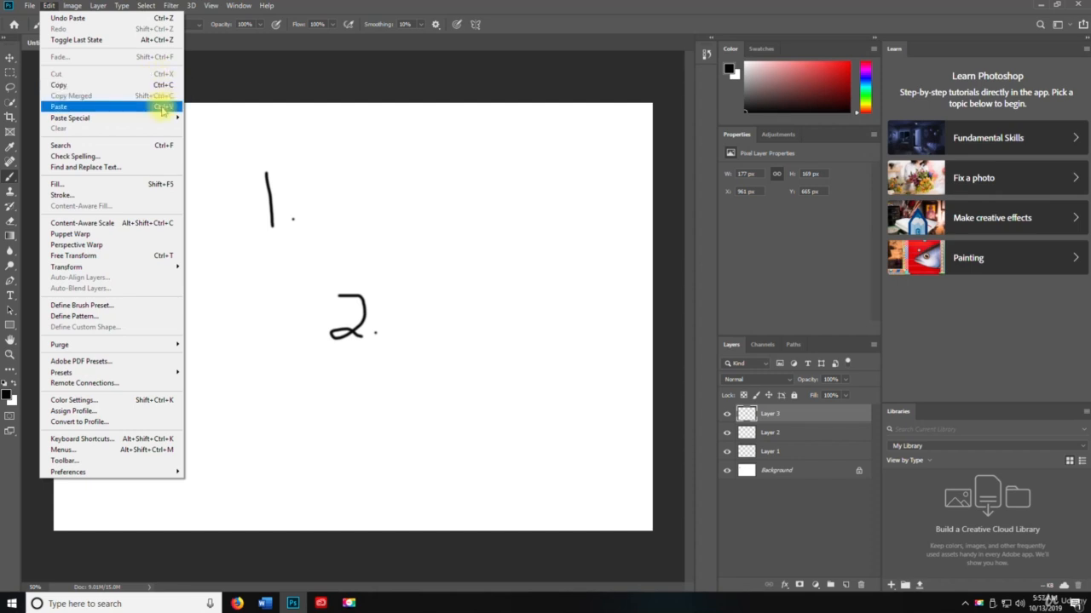
mouse_move(158, 121)
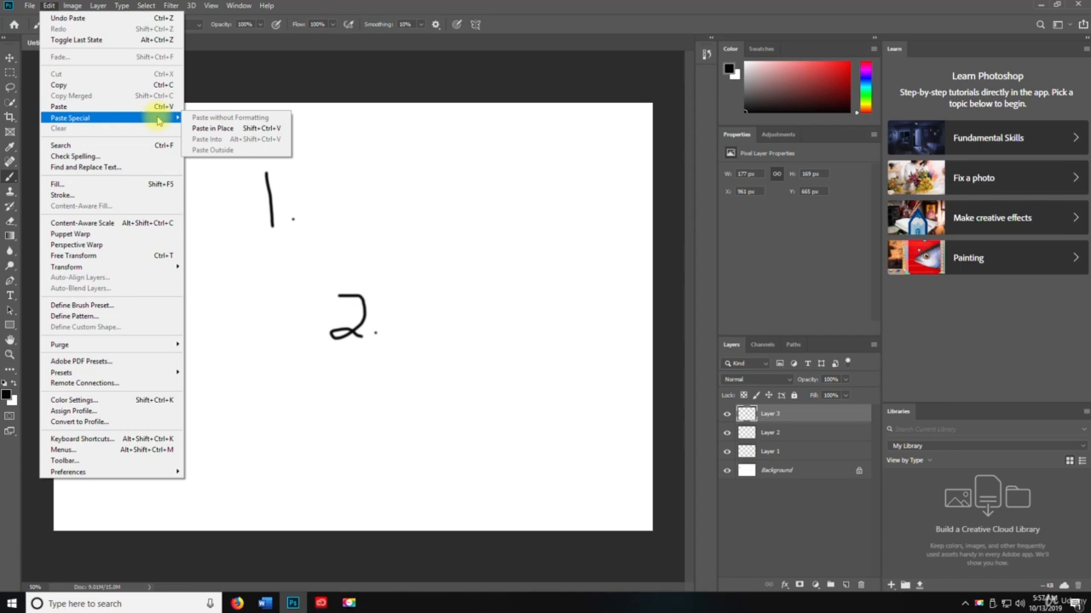
left_click(218, 129)
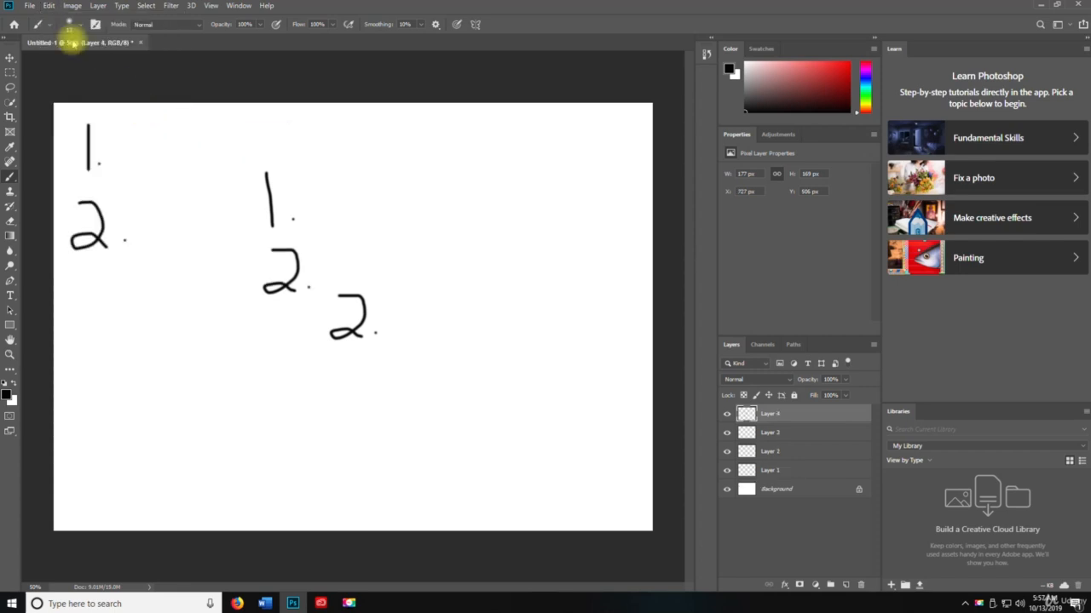
- Paste another "2." in place and move this copy left and slightly down from the original position
left_click(48, 6)
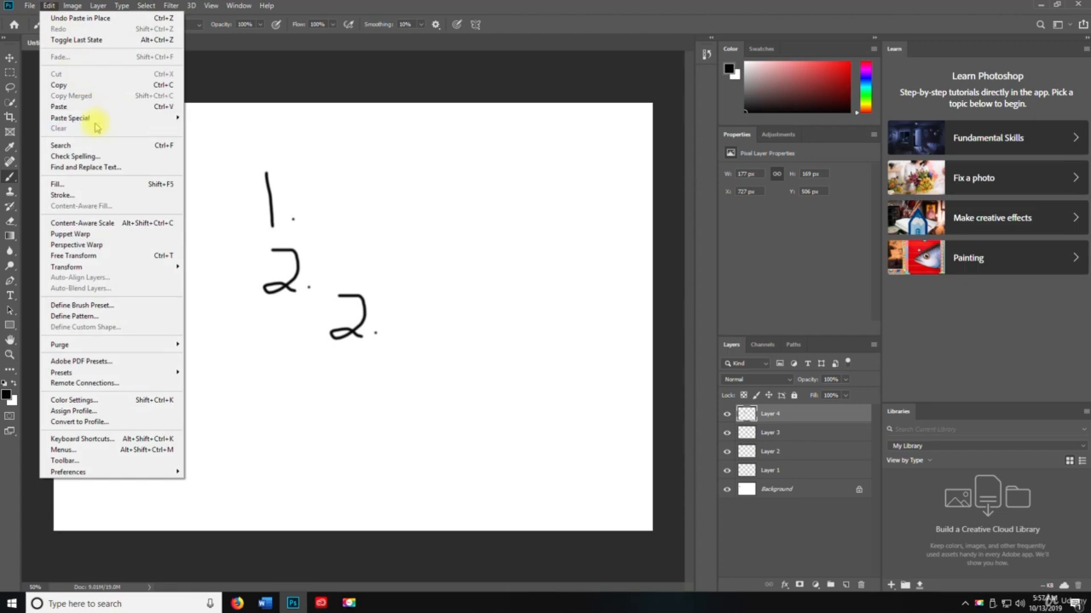
left_click(214, 125)
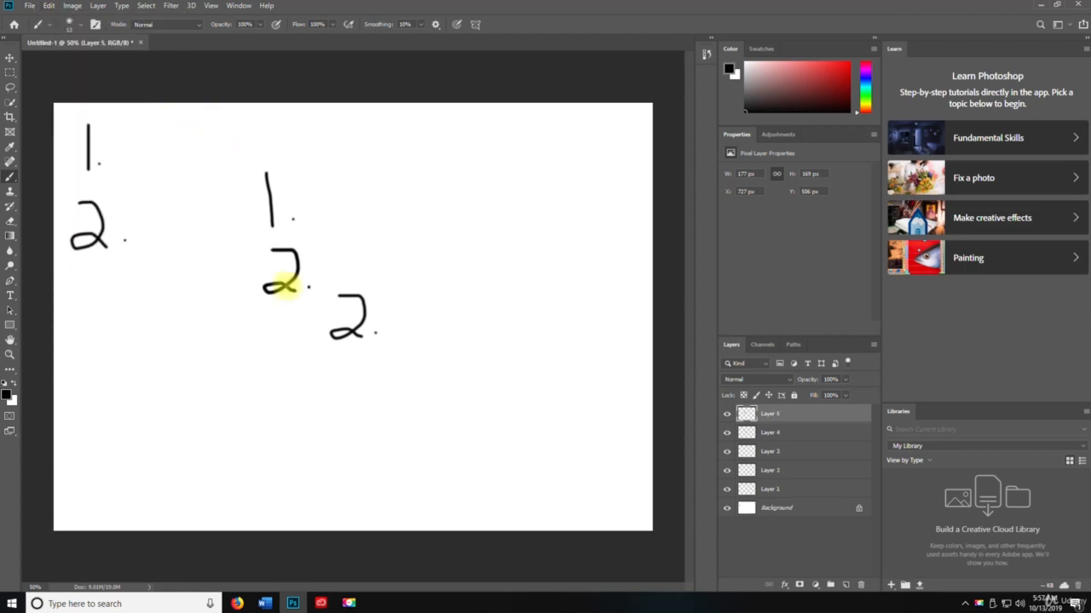
key("v")
left_click_drag(292, 292, 205, 315)
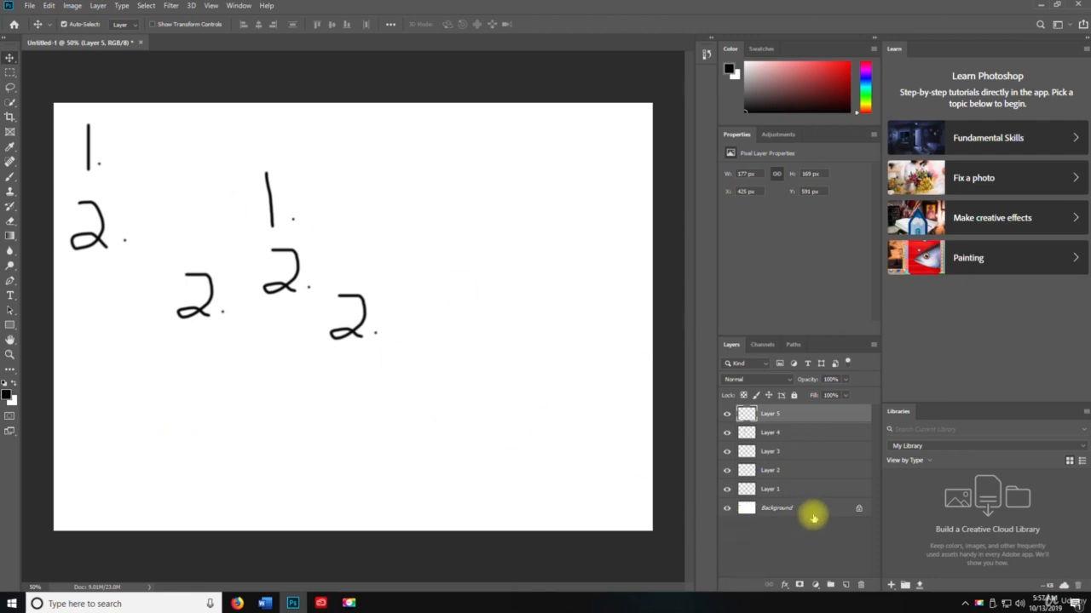
- Examine the Search feature's Photoshop, Learn, Stock and Lr Photos categories, and close it
left_click(49, 6)
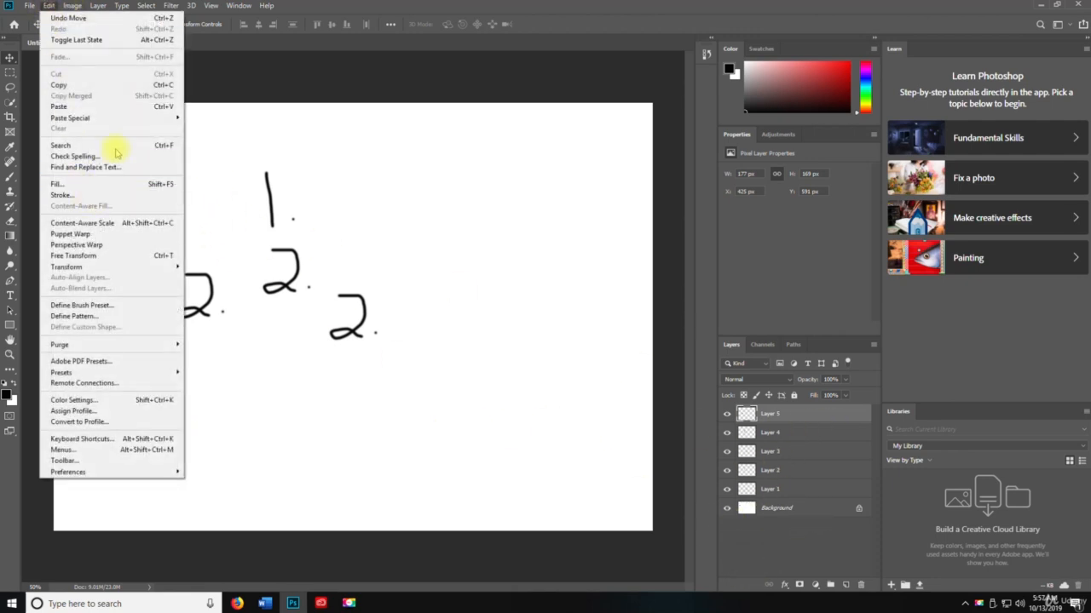
left_click(107, 146)
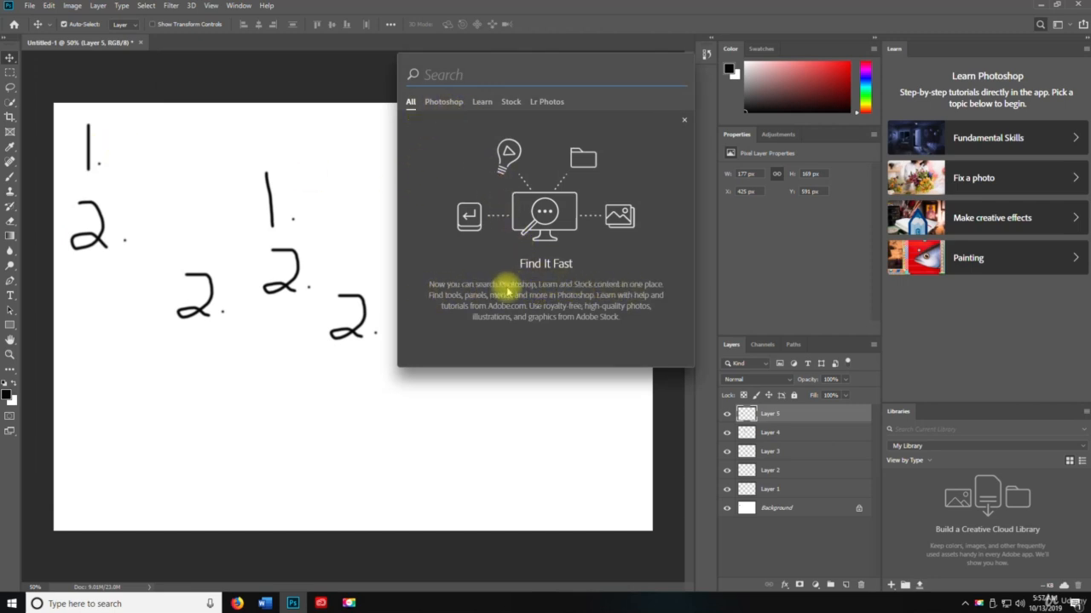
left_click(444, 101)
left_click(483, 102)
left_click(510, 101)
left_click(546, 101)
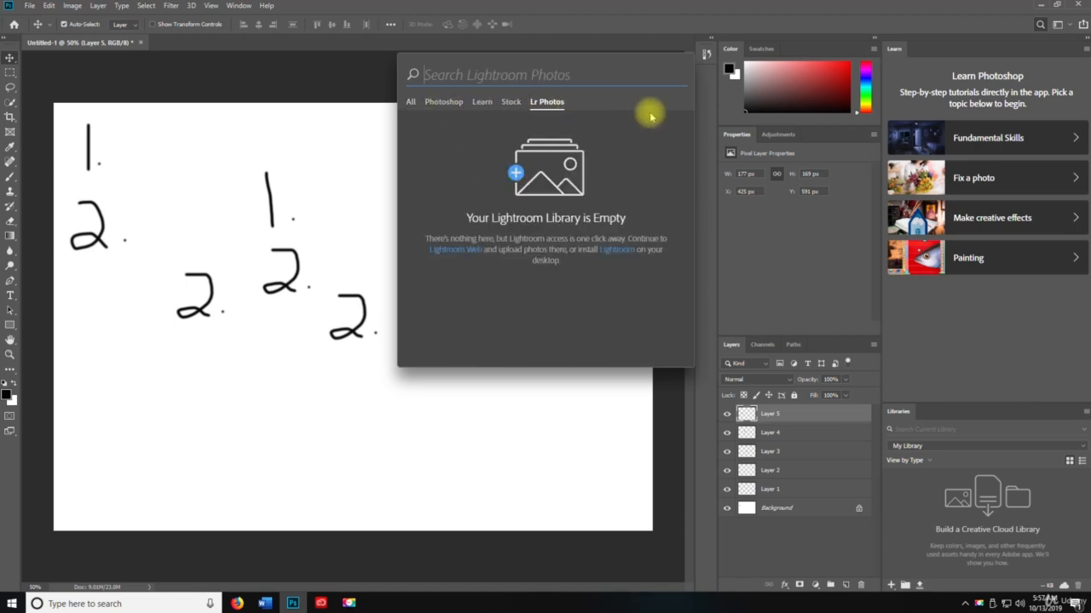
right_click(247, 134)
left_click(146, 95)
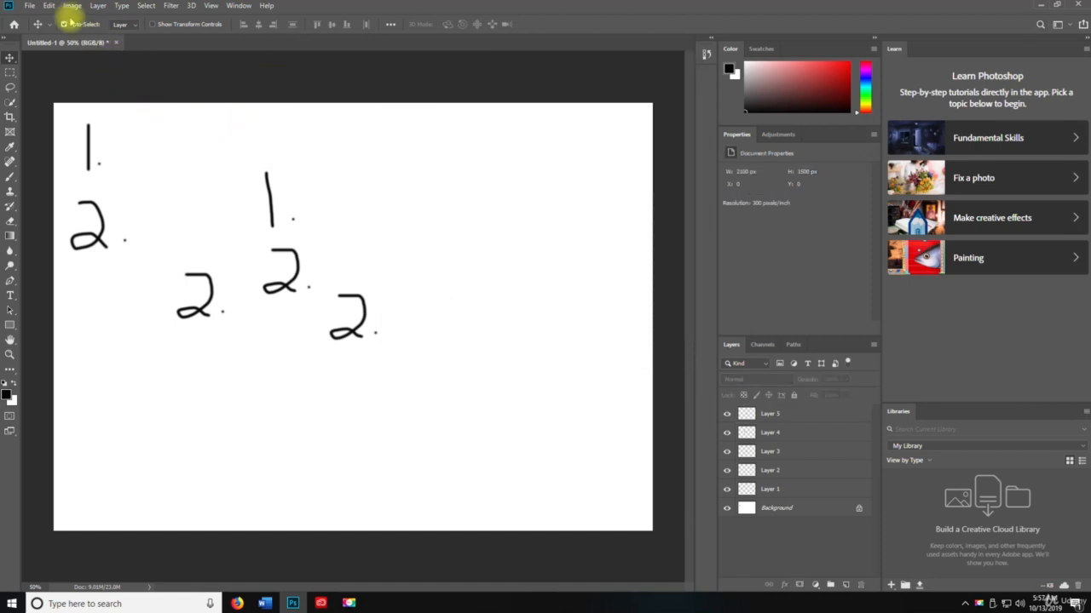
- Try the Check Spelling and Find and Replace Text commands on the document
left_click(48, 6)
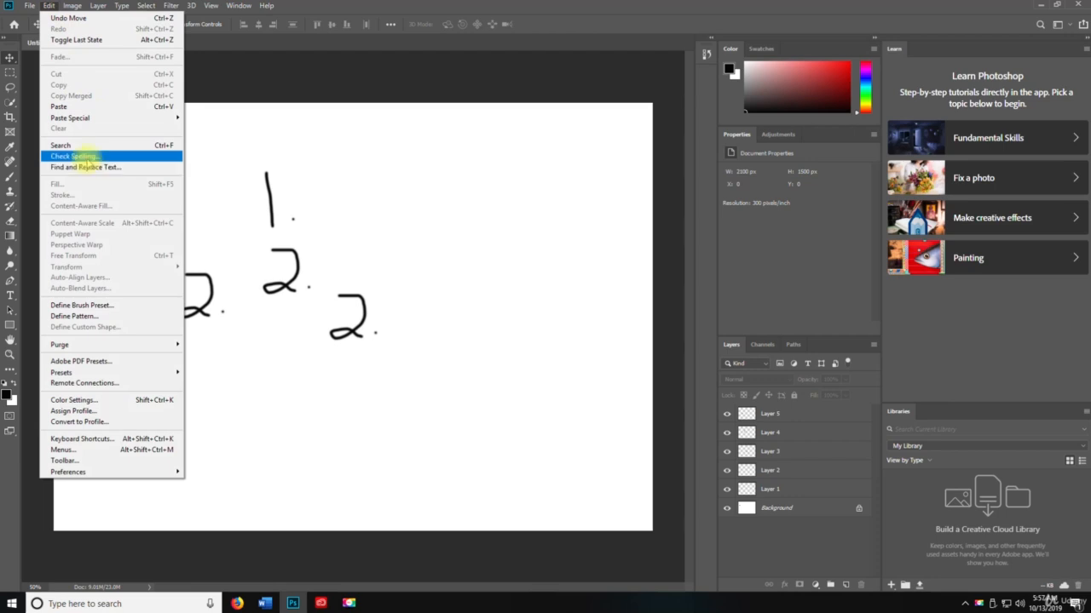
left_click(87, 161)
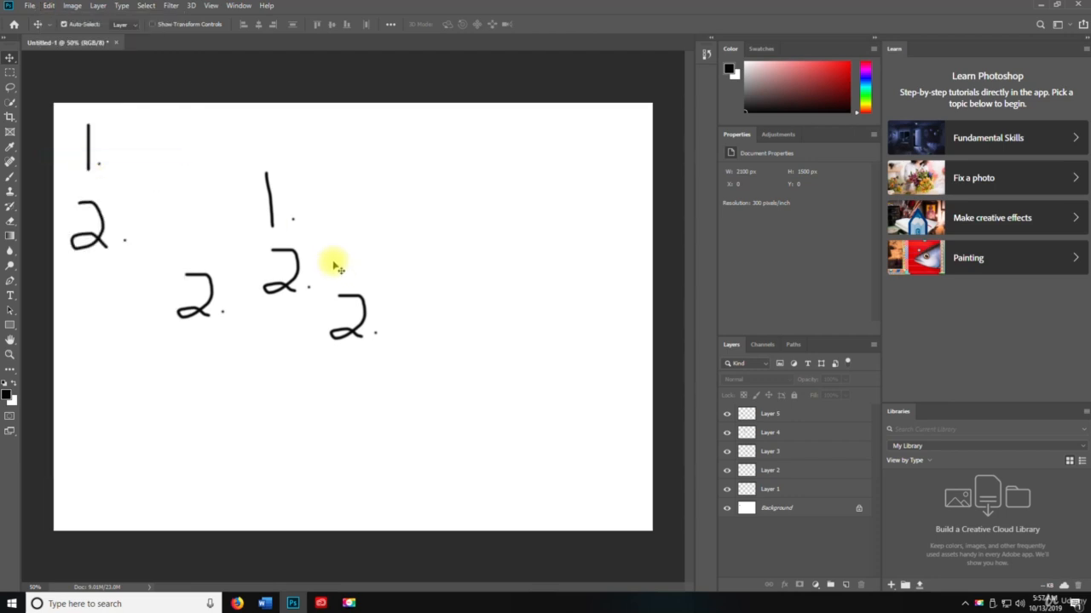
left_click(47, 6)
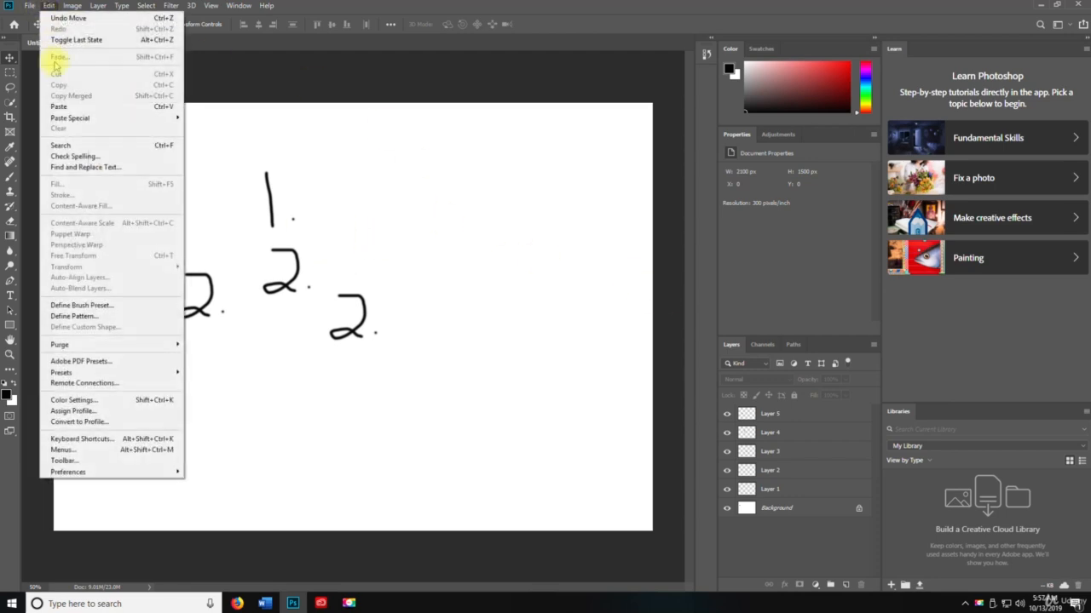
left_click(84, 168)
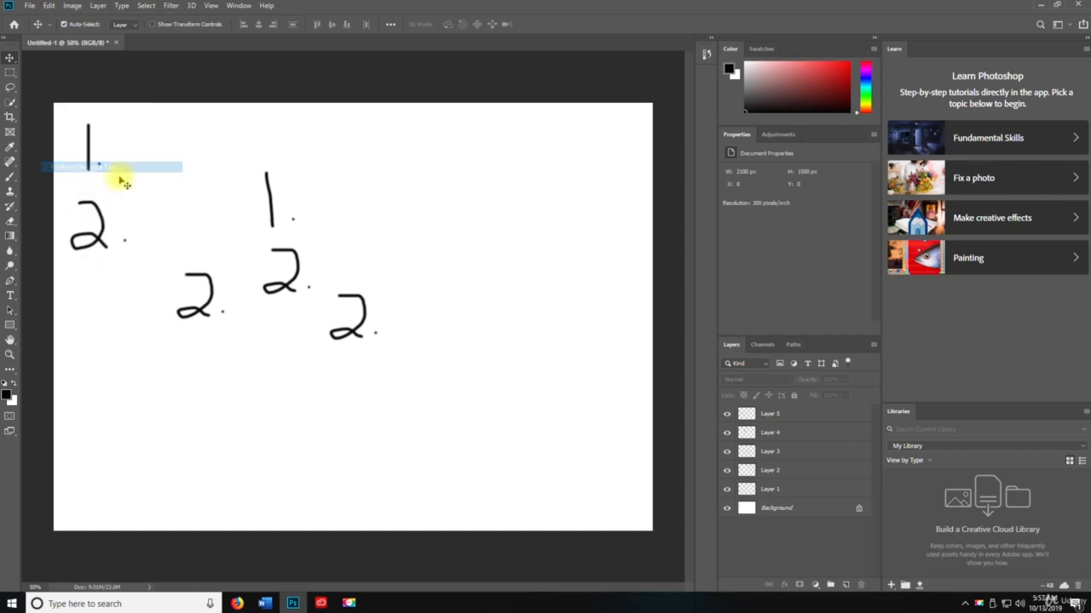
- Unlock the Background layer to convert it into a regular layer, and check that Fill is available
left_click(50, 6)
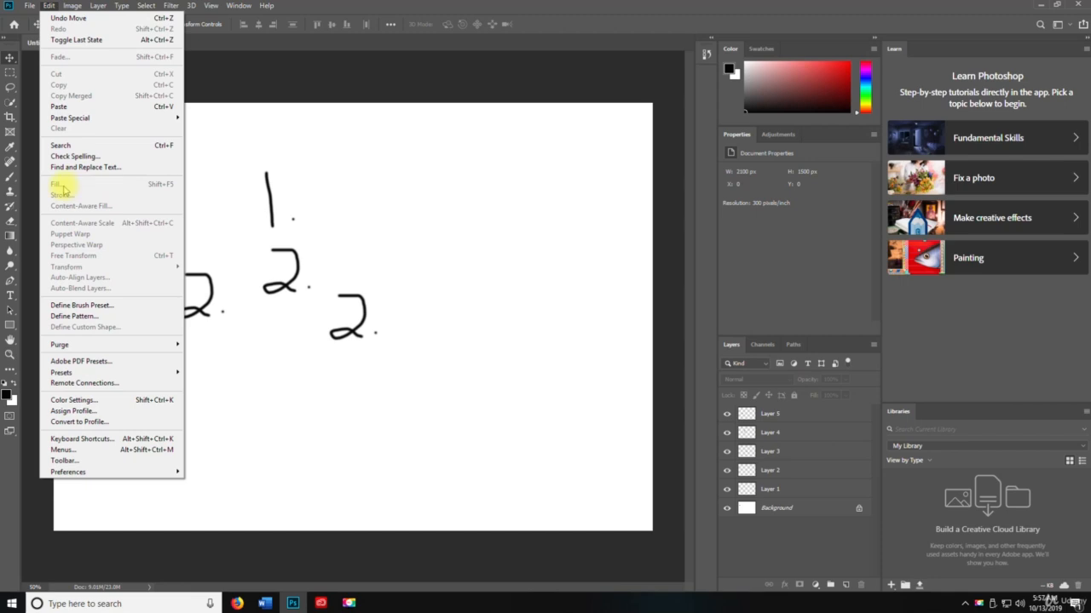
left_click(540, 329)
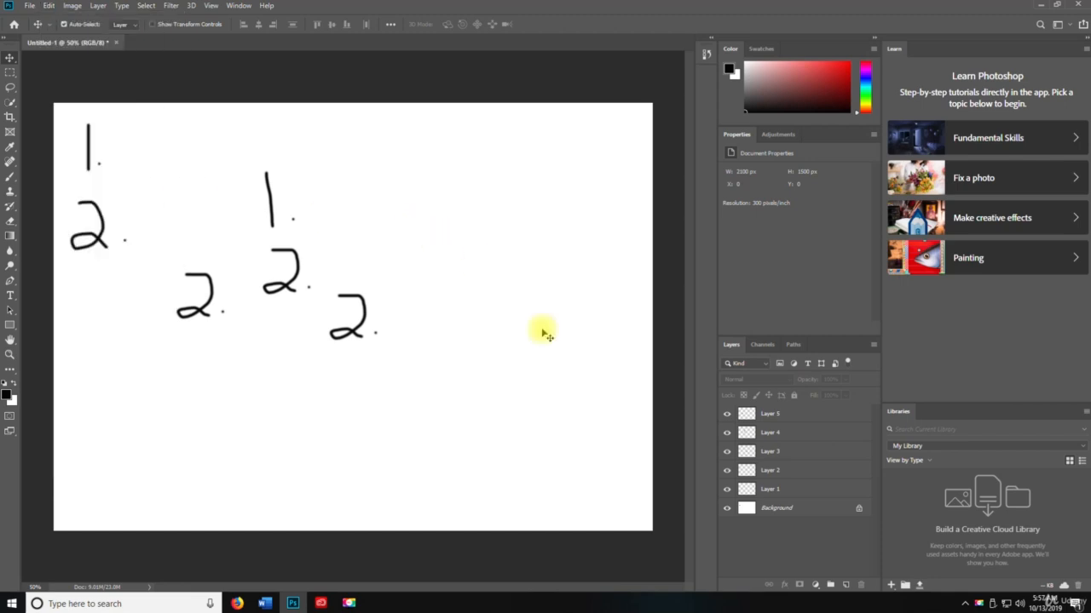
left_click(858, 508)
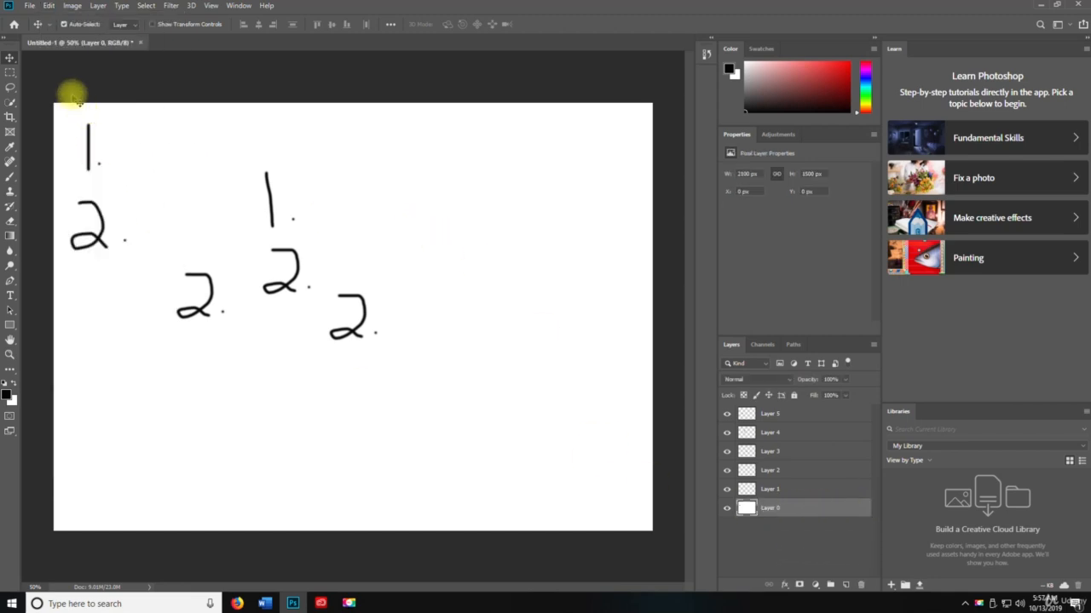
left_click(49, 6)
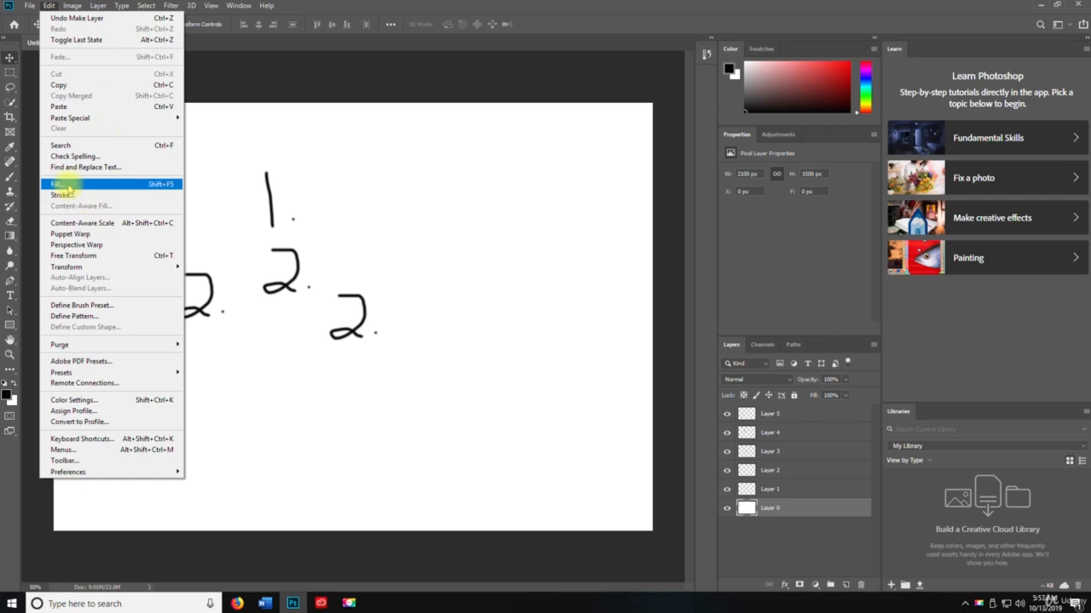
left_click(426, 375)
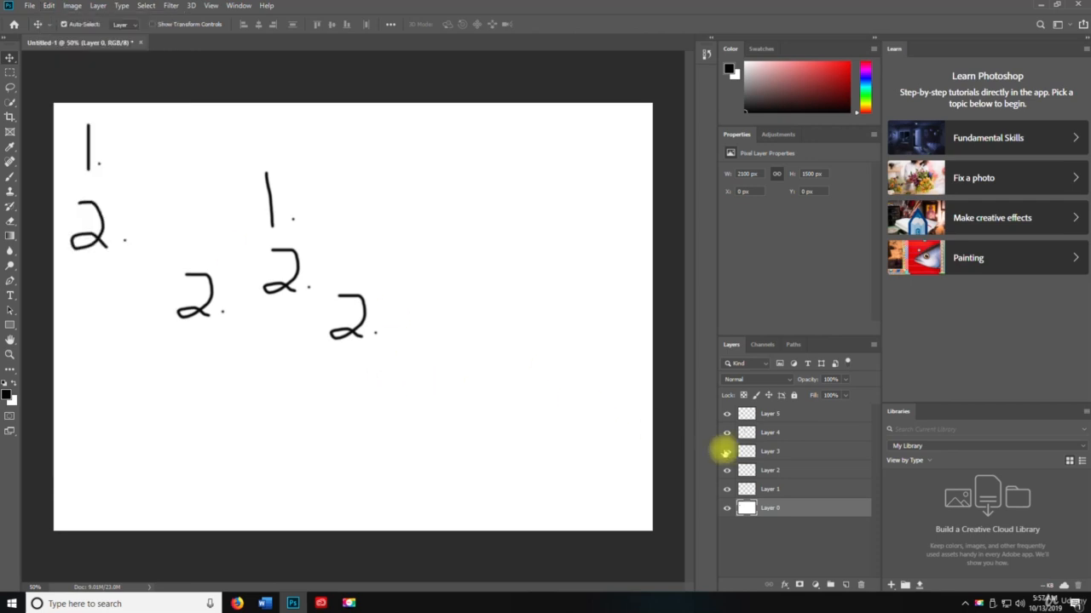
- Lock all properties of Layer 0 and unlock it again, leaving its layer style unchanged
left_click(795, 397)
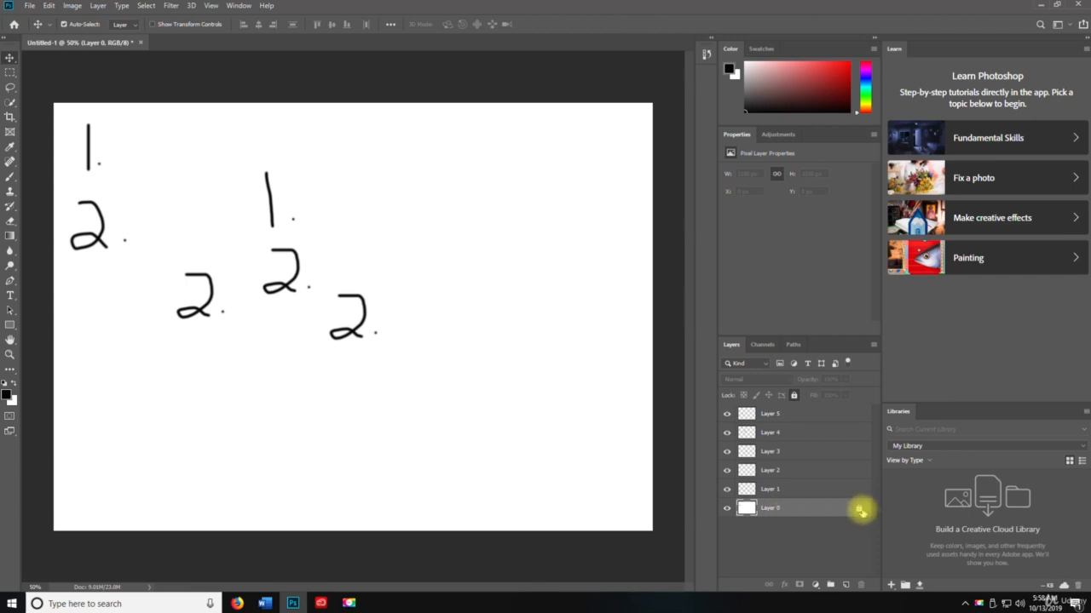
left_click(859, 509)
double_click(854, 511)
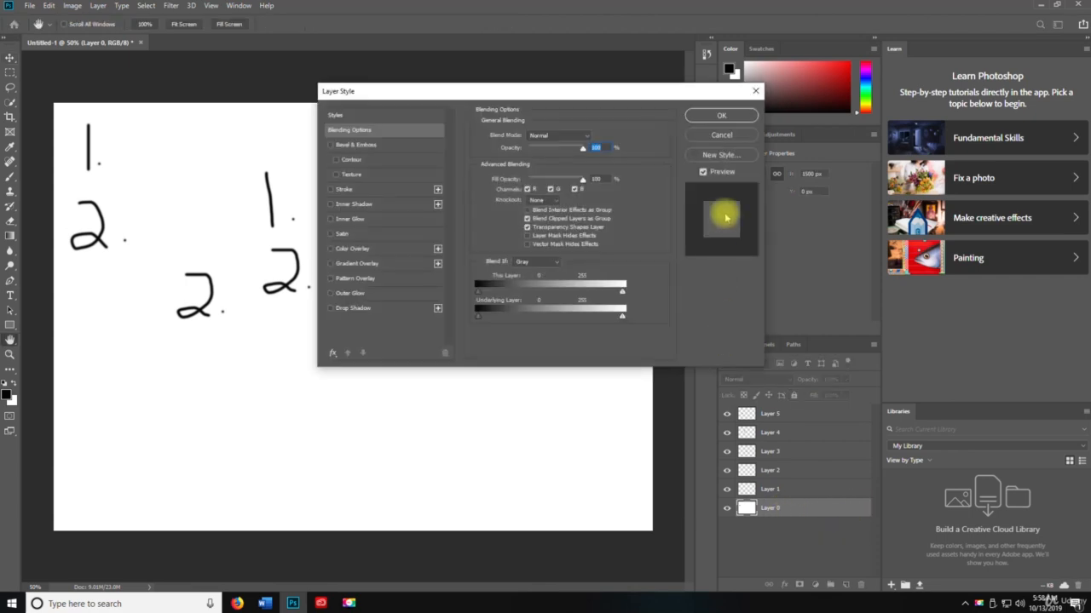
left_click(721, 138)
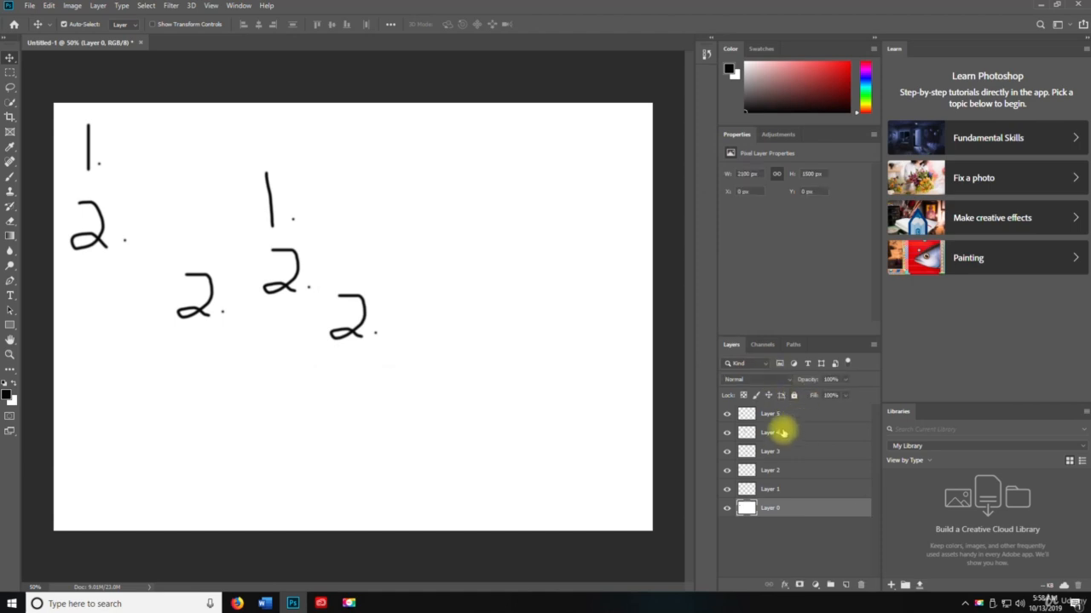
- Lock all properties of Layer 1 and unlock it again, without applying any layer style
left_click(777, 489)
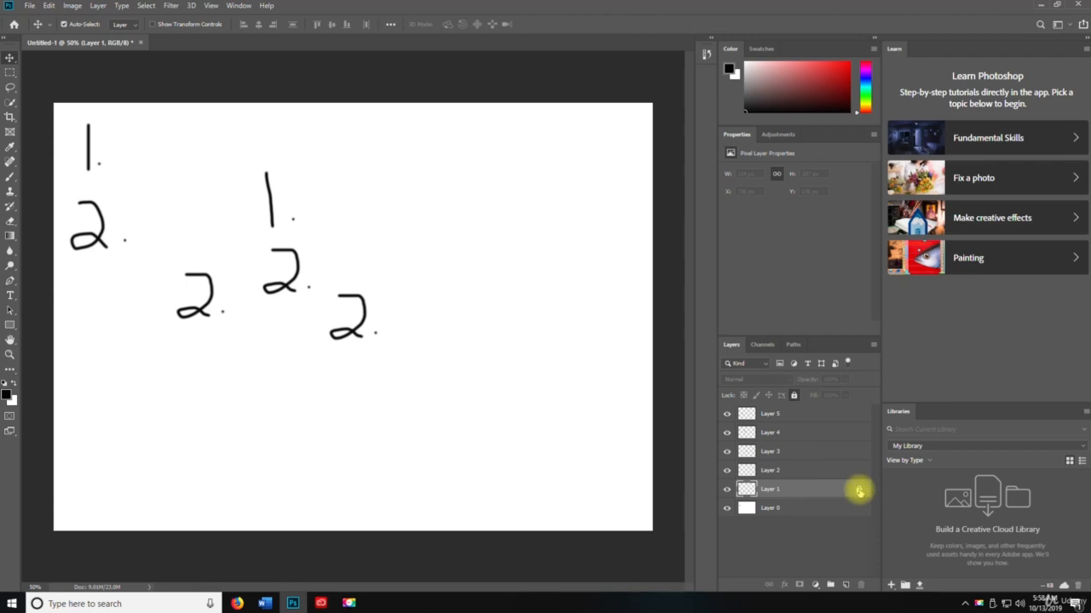
double_click(859, 494)
left_click(692, 139)
- Try Background Color and Foreground Color as the Fill contents for Layer 0, then cancel without filling
left_click(795, 509)
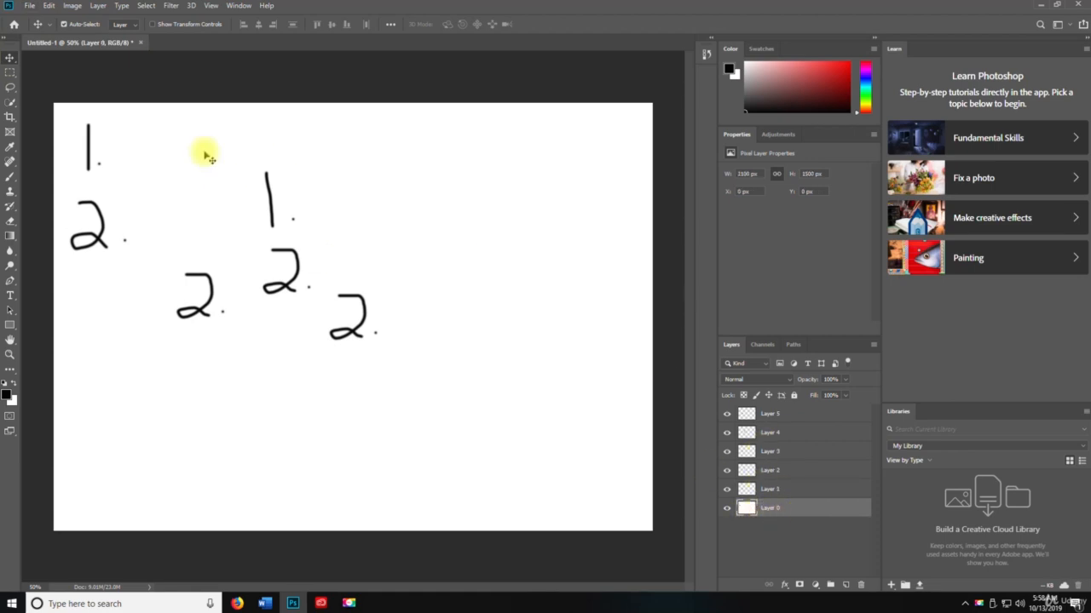
left_click(47, 7)
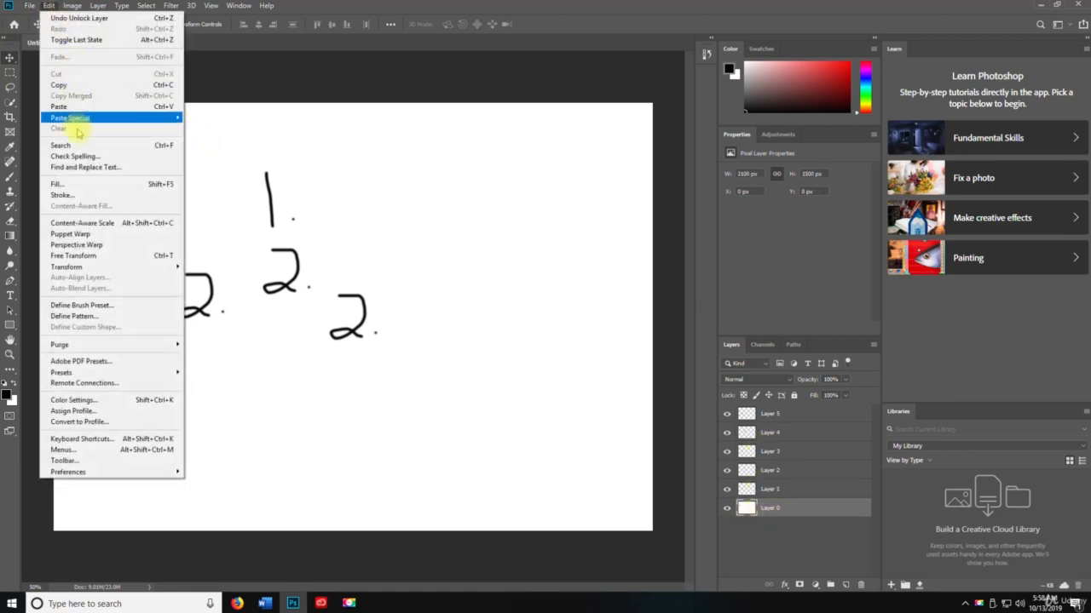
left_click(81, 186)
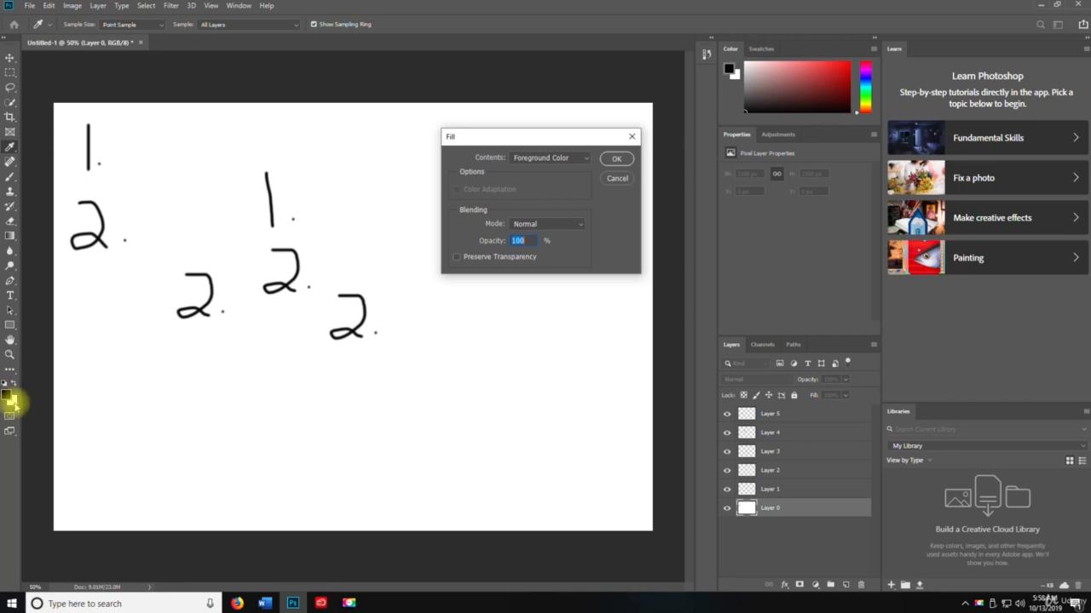
left_click(549, 158)
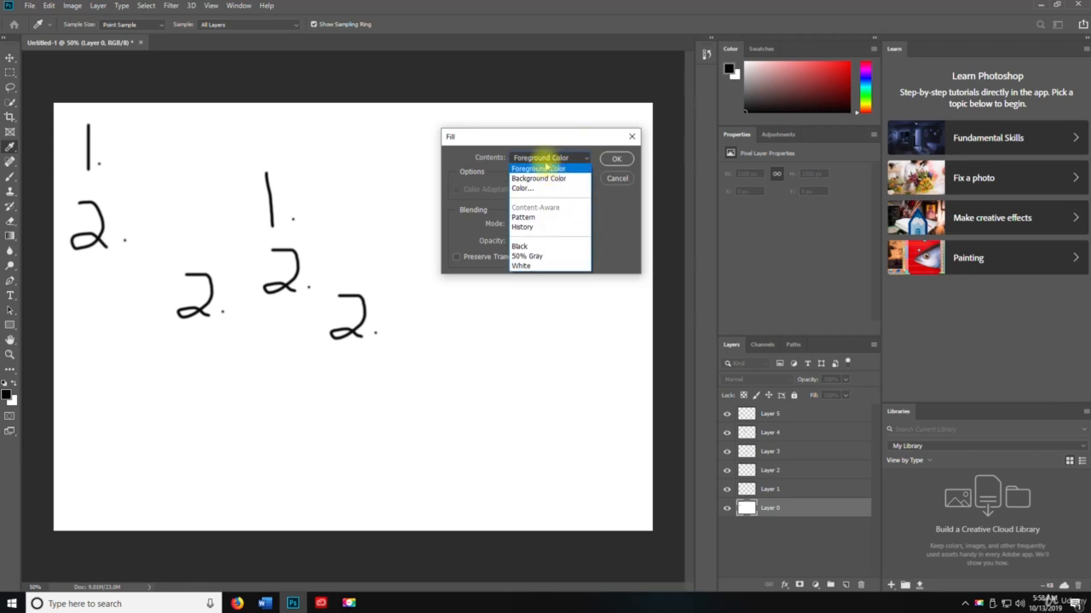
left_click(540, 179)
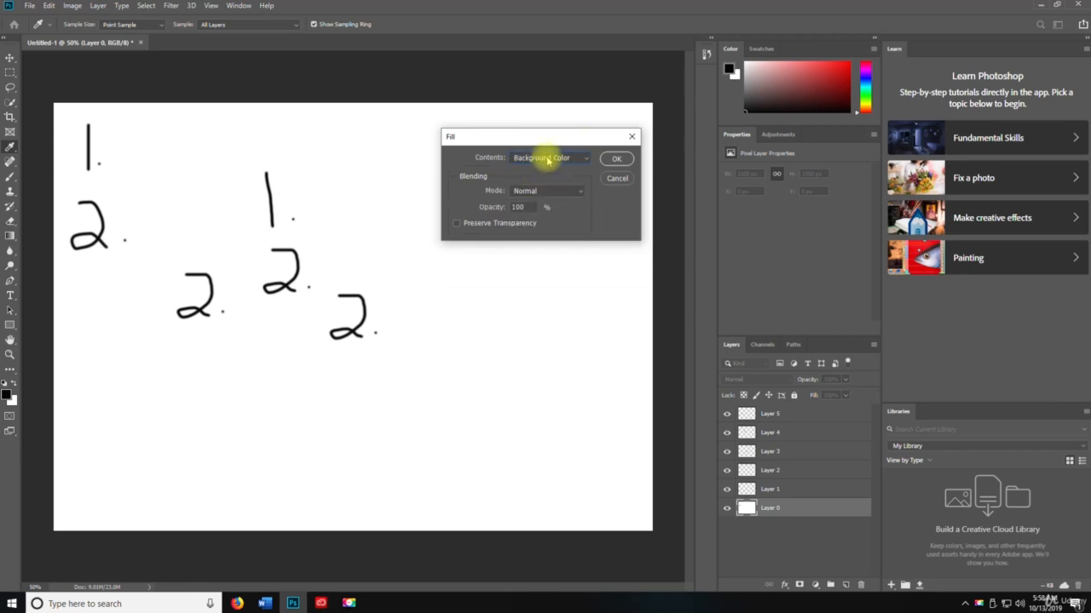
left_click(549, 160)
left_click(552, 161)
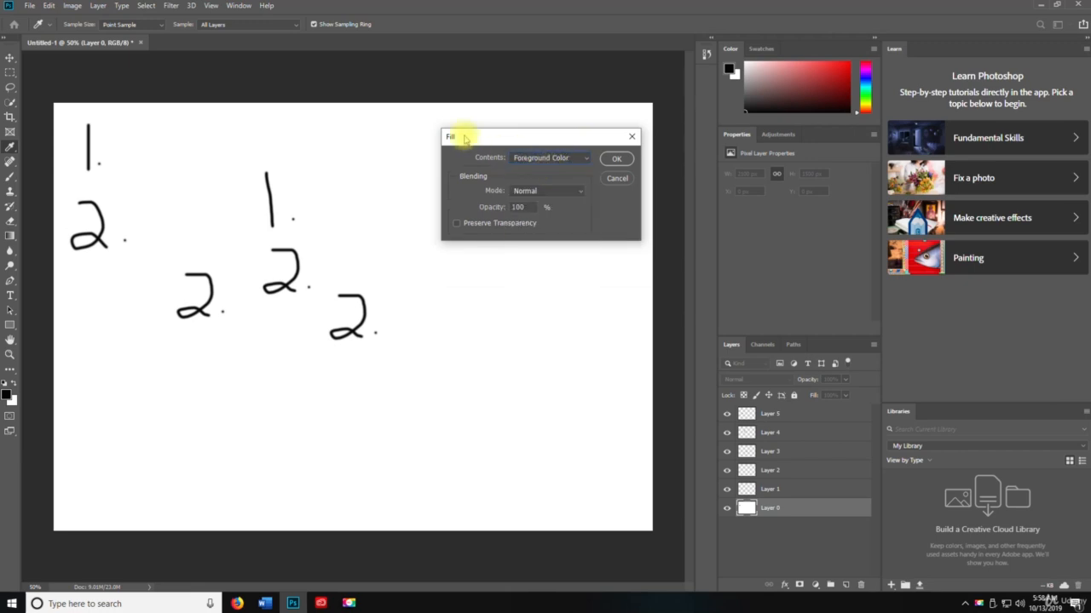
left_click_drag(467, 138, 421, 137)
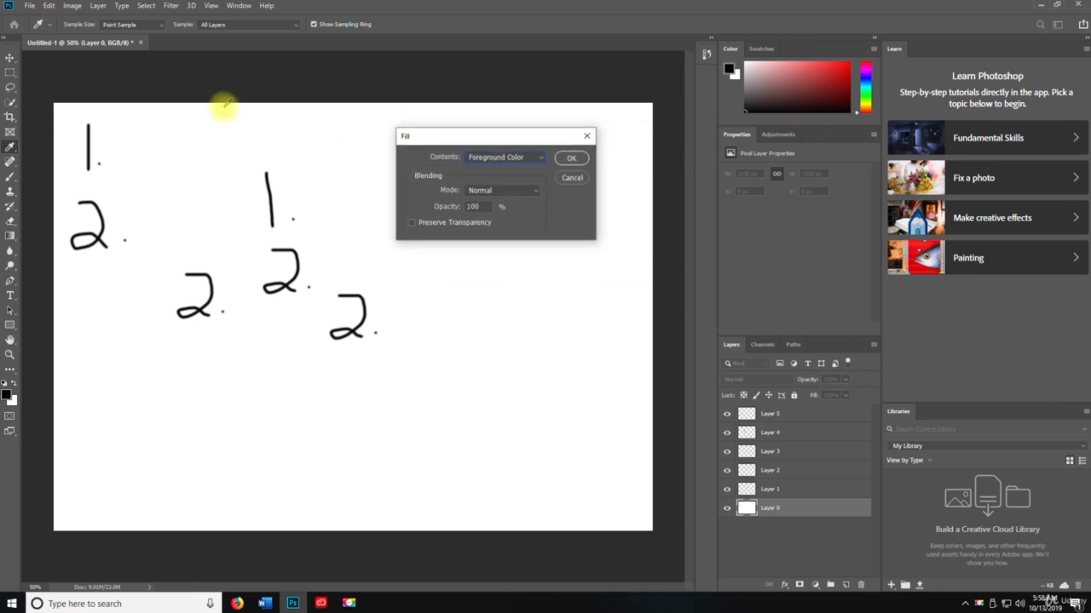
left_click(570, 178)
- Examine the Stroke command's width, color and location options for Layer 0, leaving without applying a stroke
left_click(48, 6)
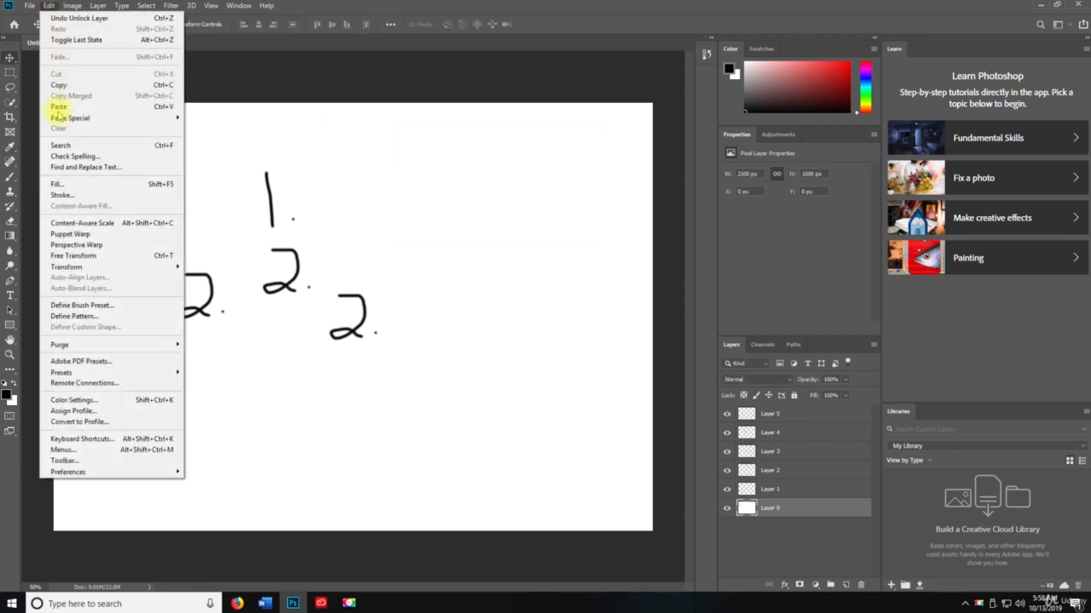
left_click(77, 196)
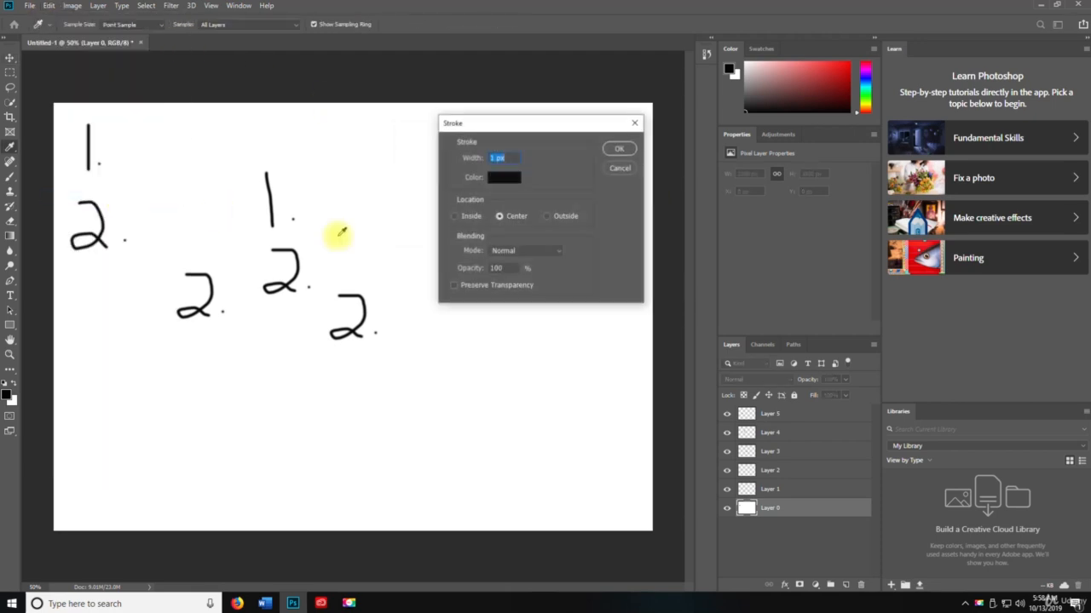
left_click(497, 178)
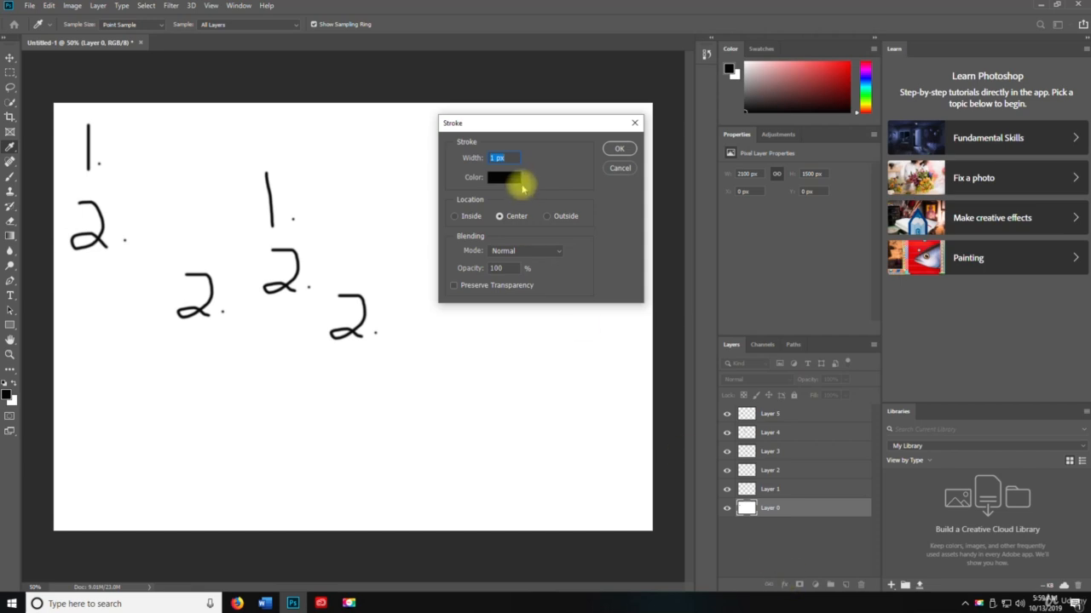
left_click(620, 149)
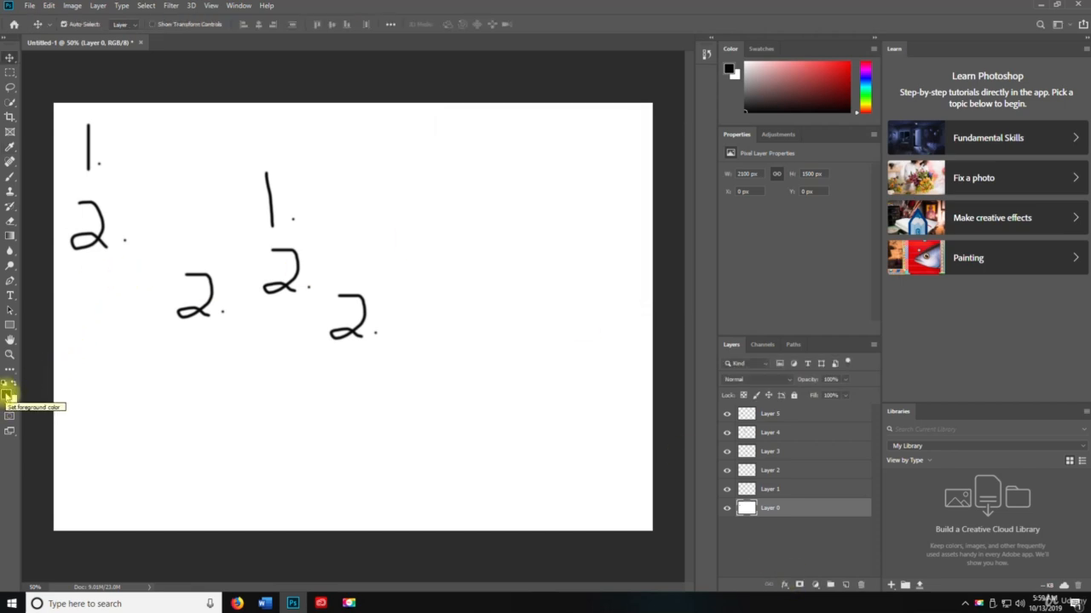
- Try a muted purple (#86669f) for the foreground color and cancel the change
left_click(6, 394)
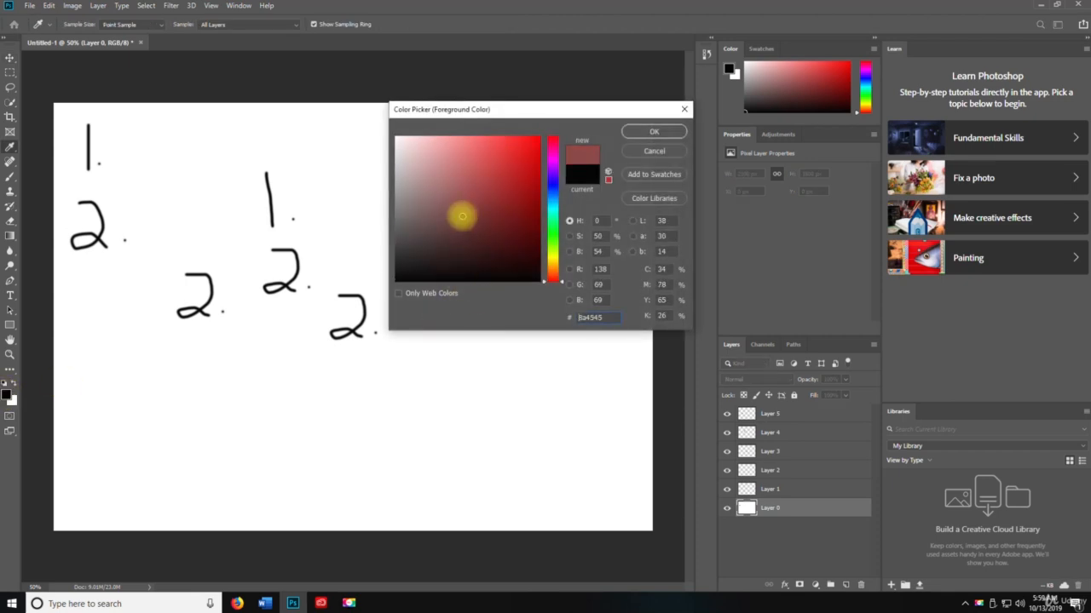
left_click(488, 199)
left_click_drag(437, 205, 446, 191)
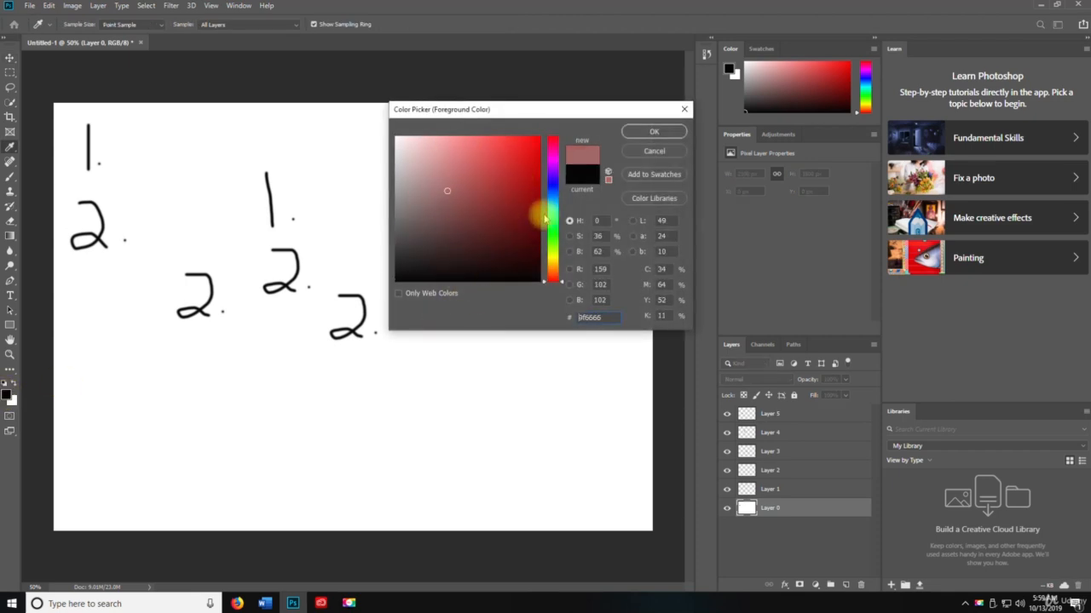
left_click_drag(549, 136, 551, 171)
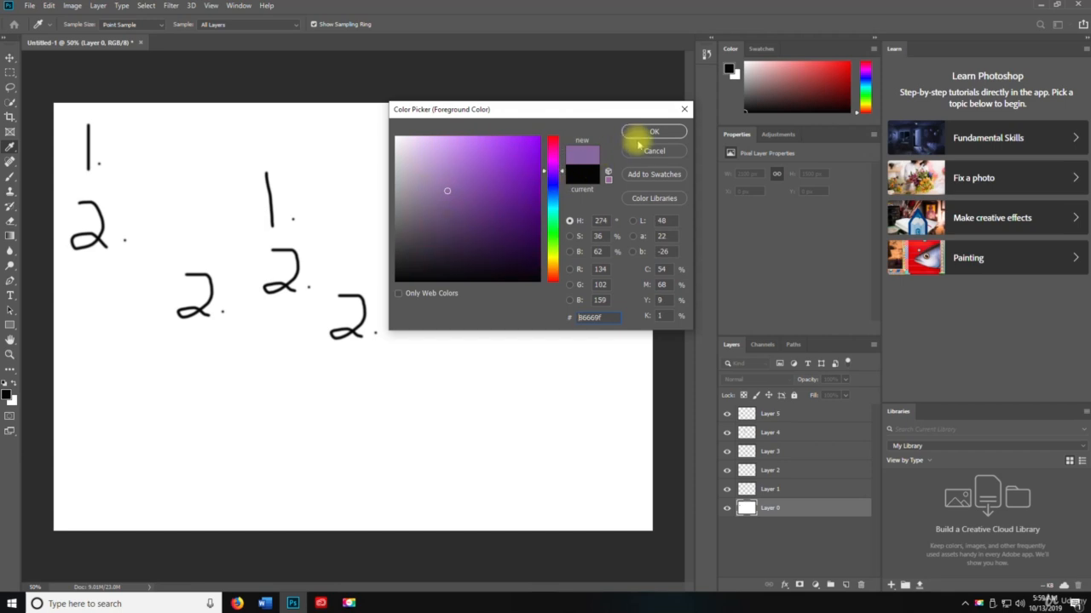
left_click(651, 151)
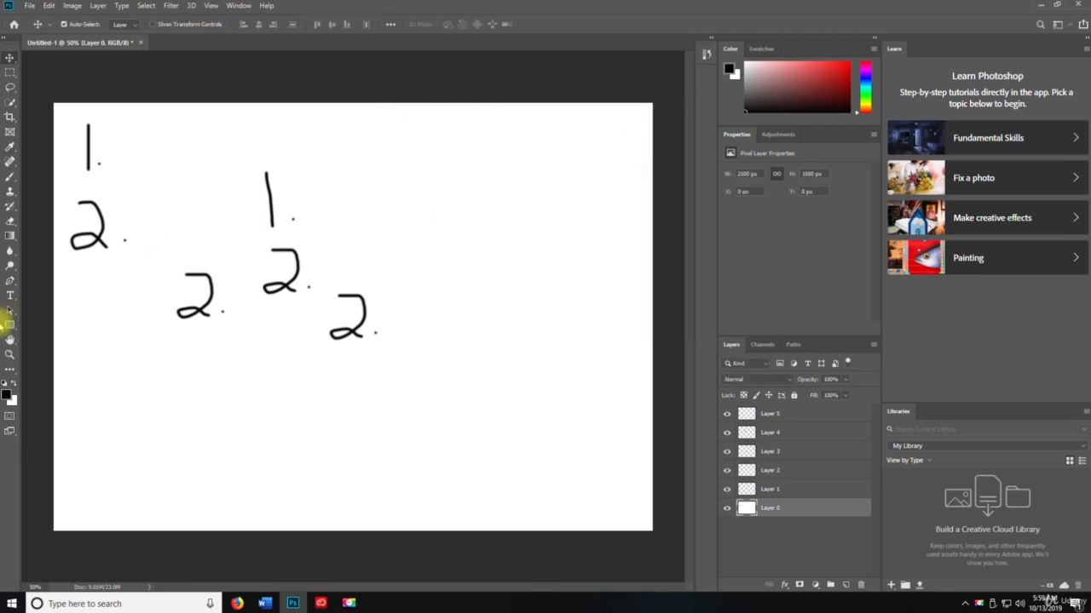
- Try a different red shade for the background color and cancel the change
left_click(13, 400)
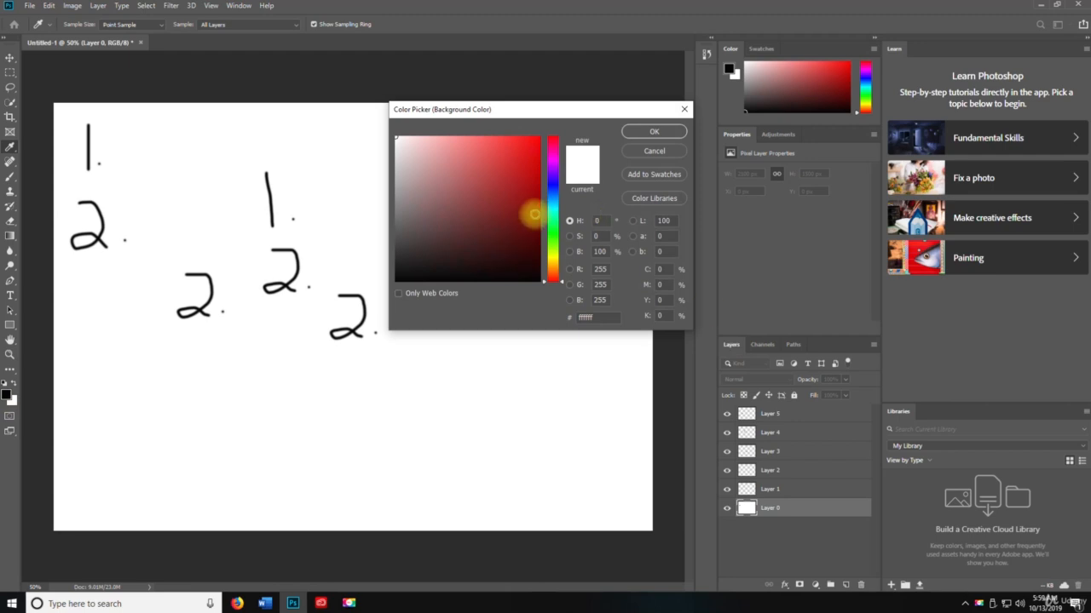
left_click(506, 209)
left_click_drag(506, 209, 445, 202)
left_click(653, 152)
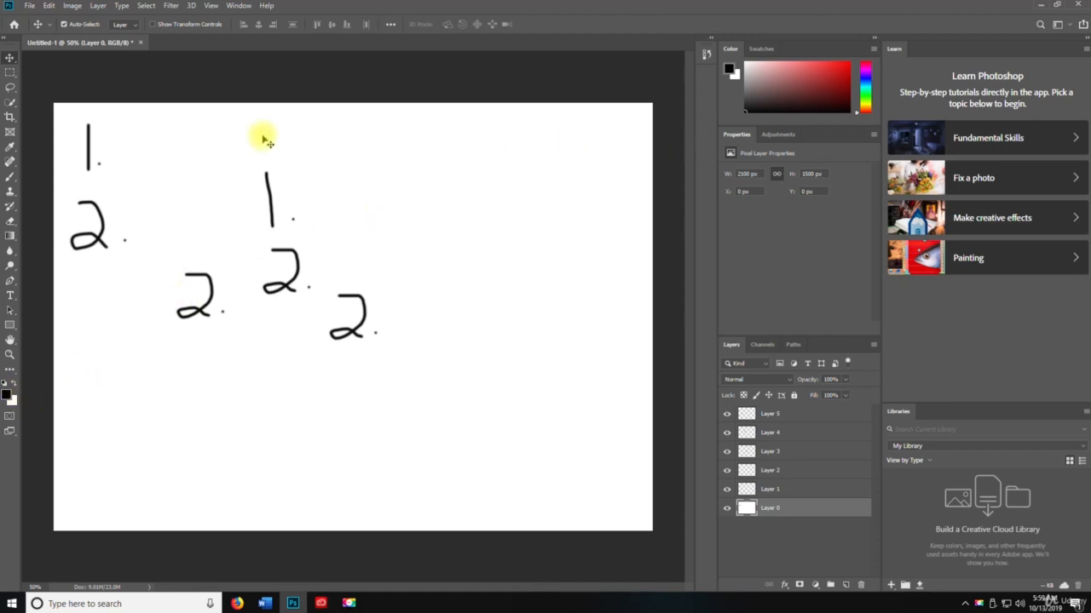
- Try resizing Layer 0 from its upper-left corner with Free Transform, and cancel the transformation
left_click(51, 6)
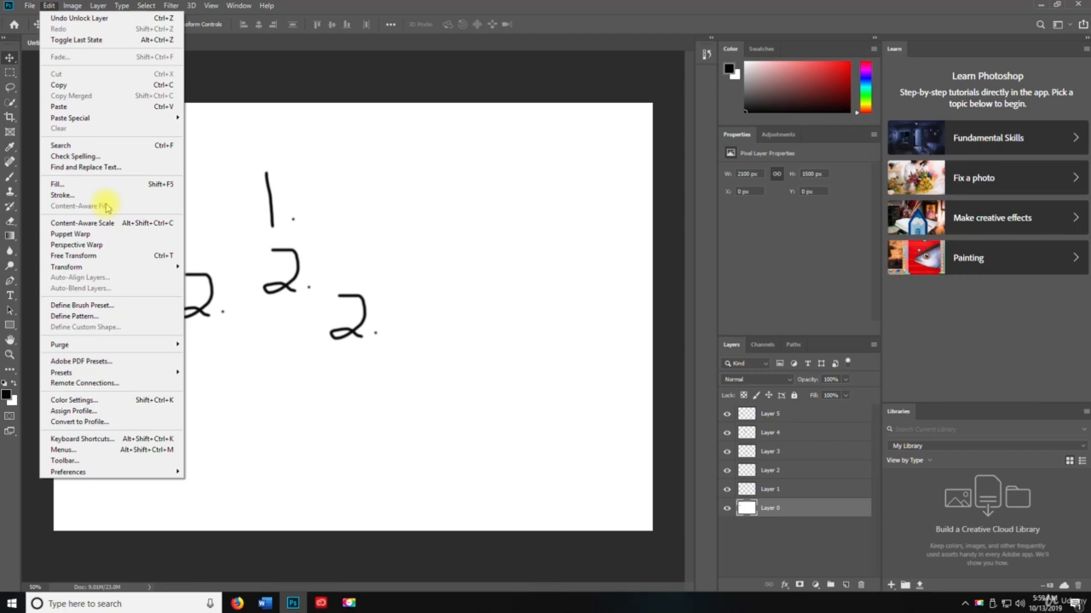
left_click(93, 255)
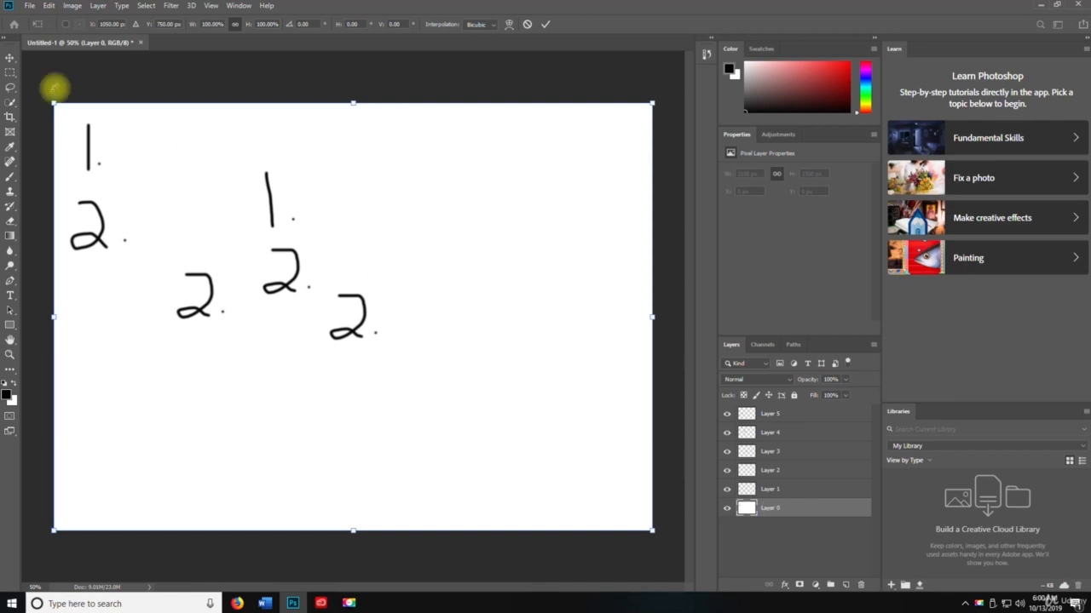
left_click_drag(53, 103, 22, 53)
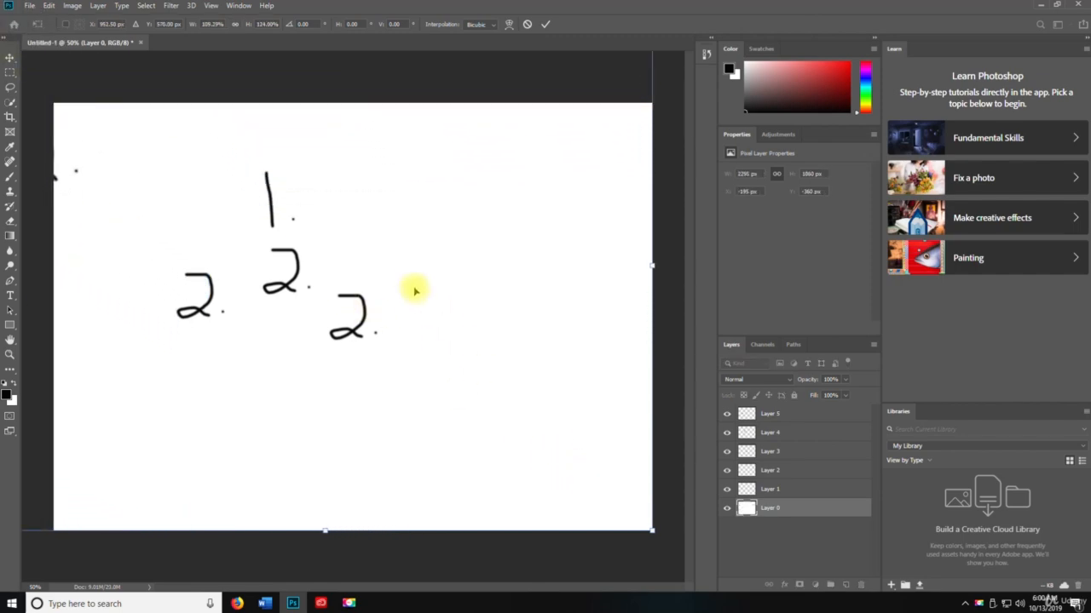
key("ctrl+z")
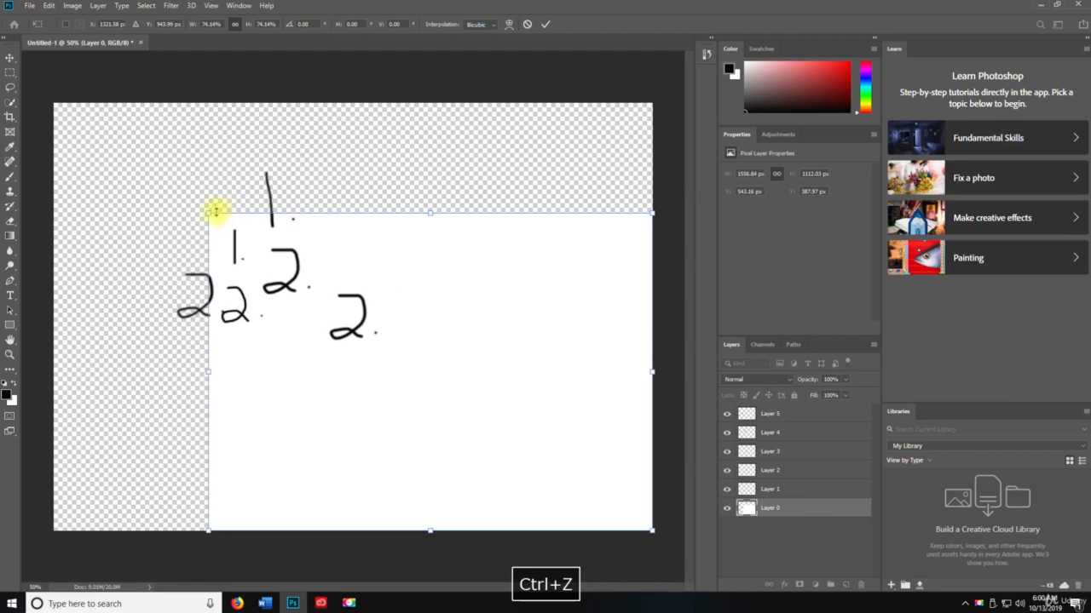
left_click_drag(214, 211, 52, 96)
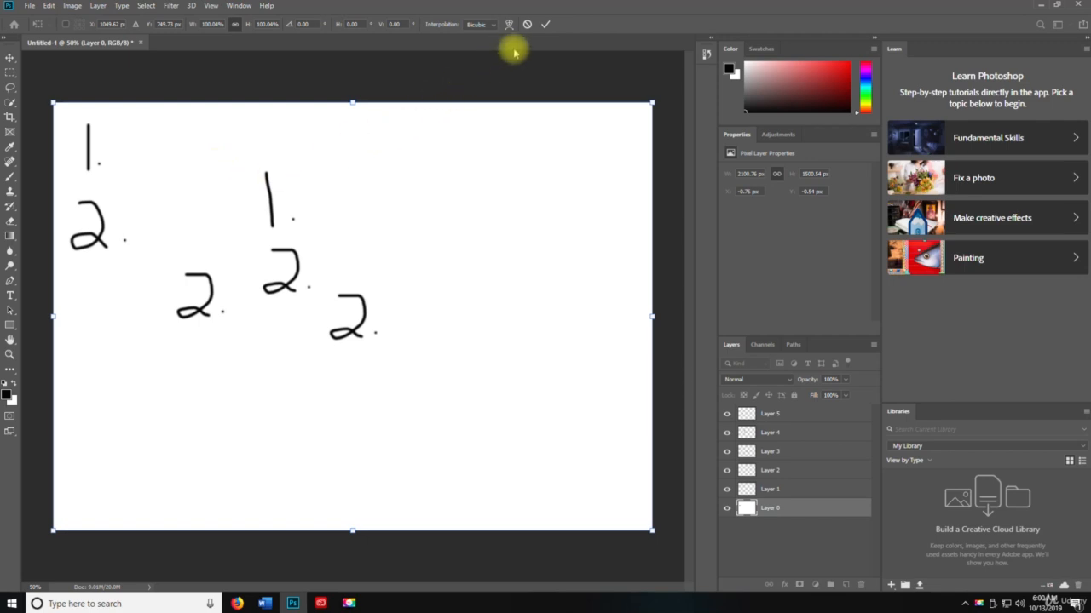
left_click(527, 25)
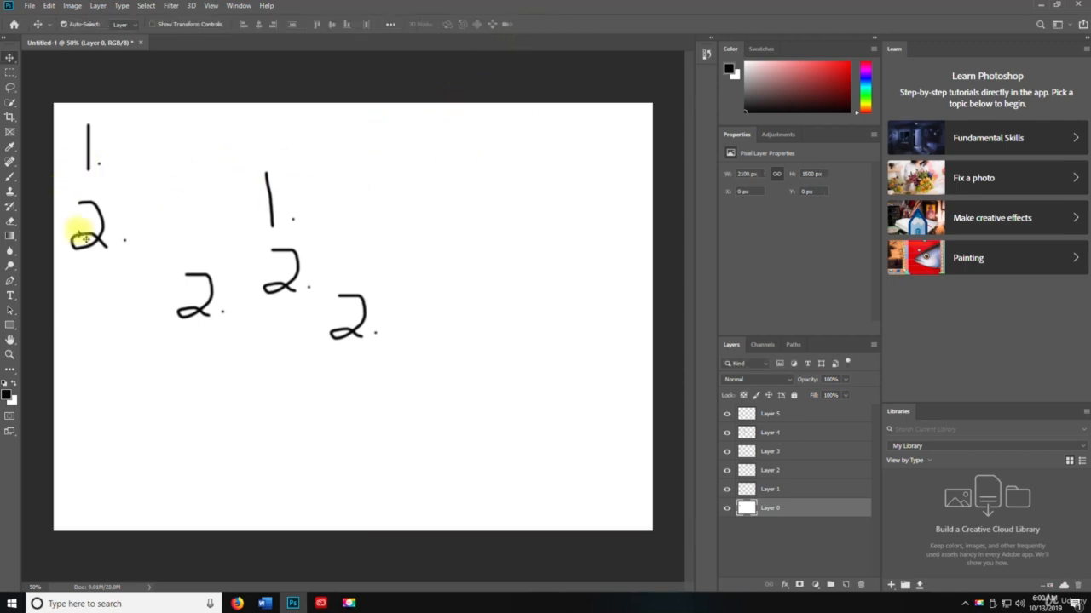
- Flip Layer 0 vertically
left_click(49, 6)
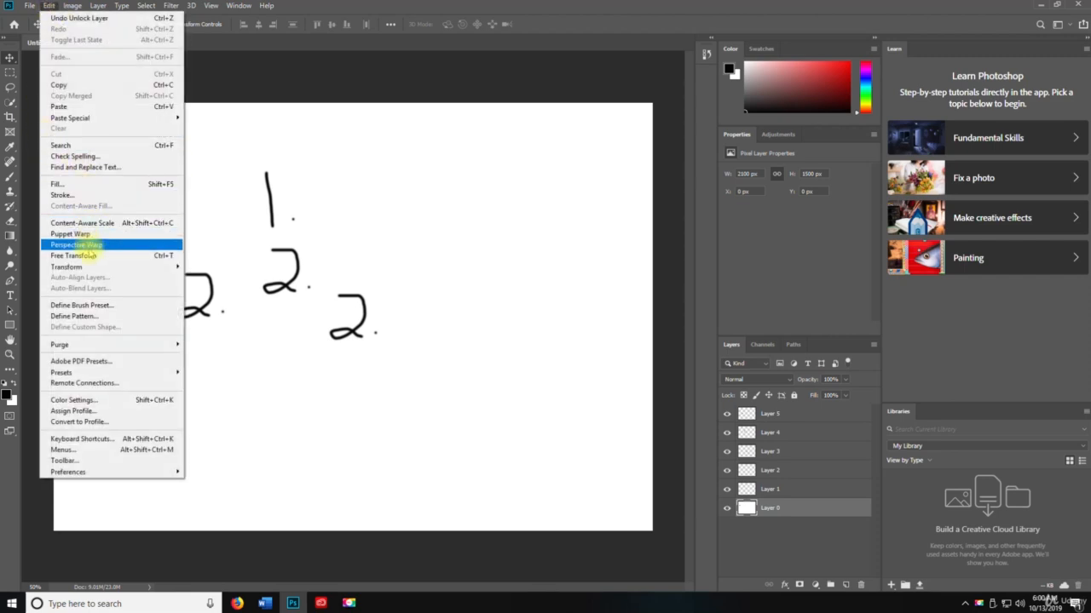
mouse_move(89, 266)
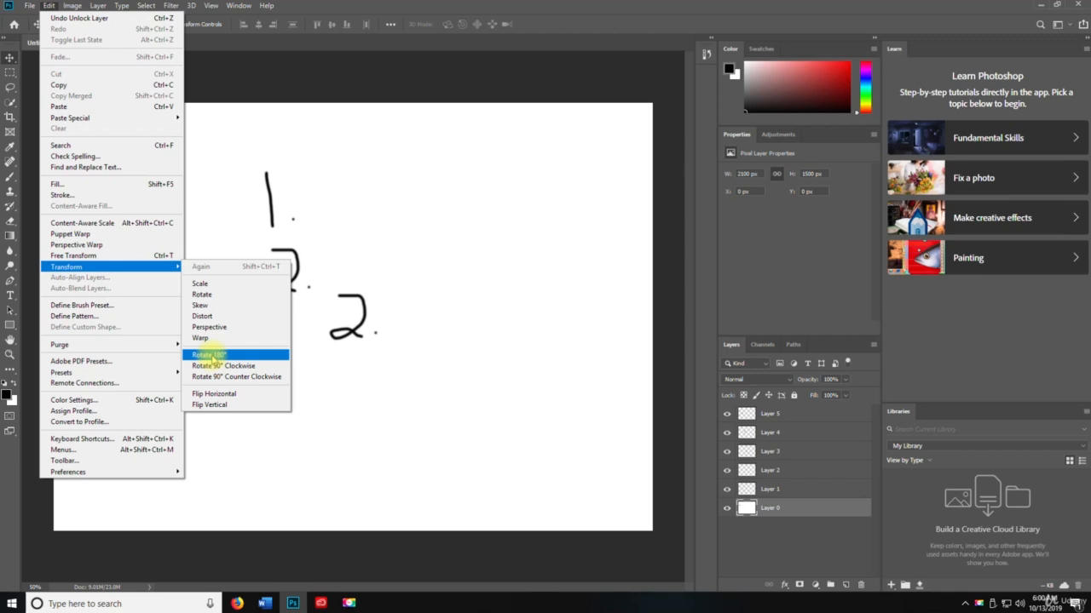
left_click(232, 405)
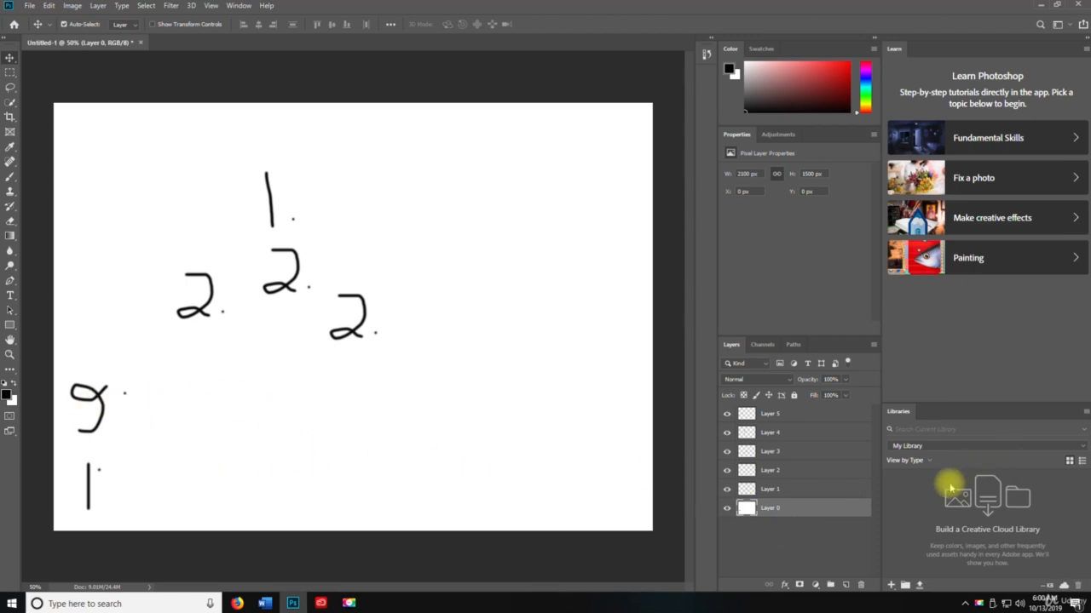
- Skew the numeral 1 on Layer 1 by pulling its lower-right corner outward, and apply the transformation
left_click(800, 490)
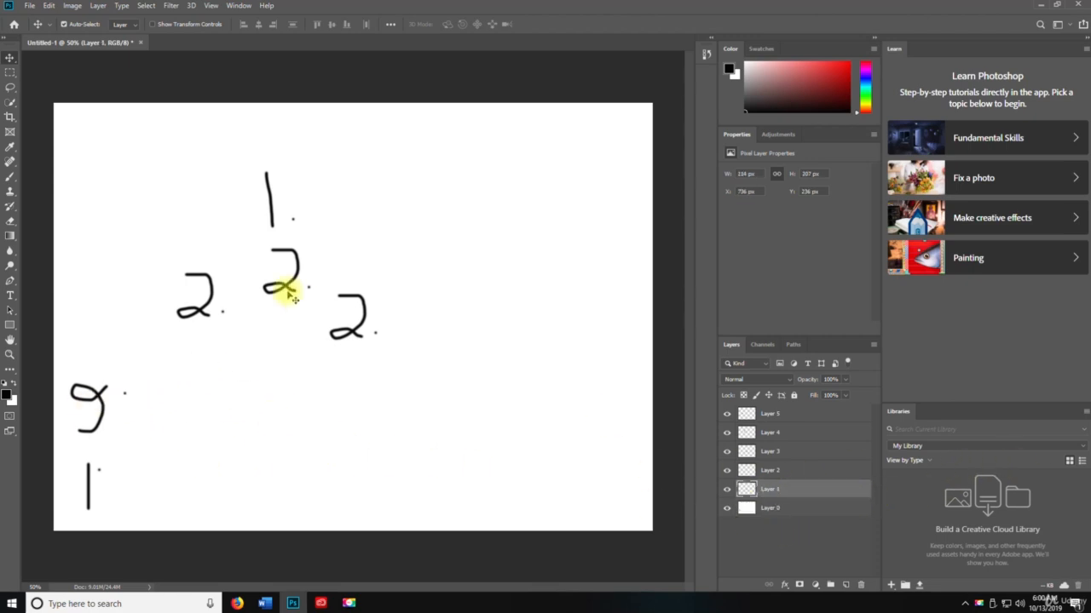
left_click(48, 6)
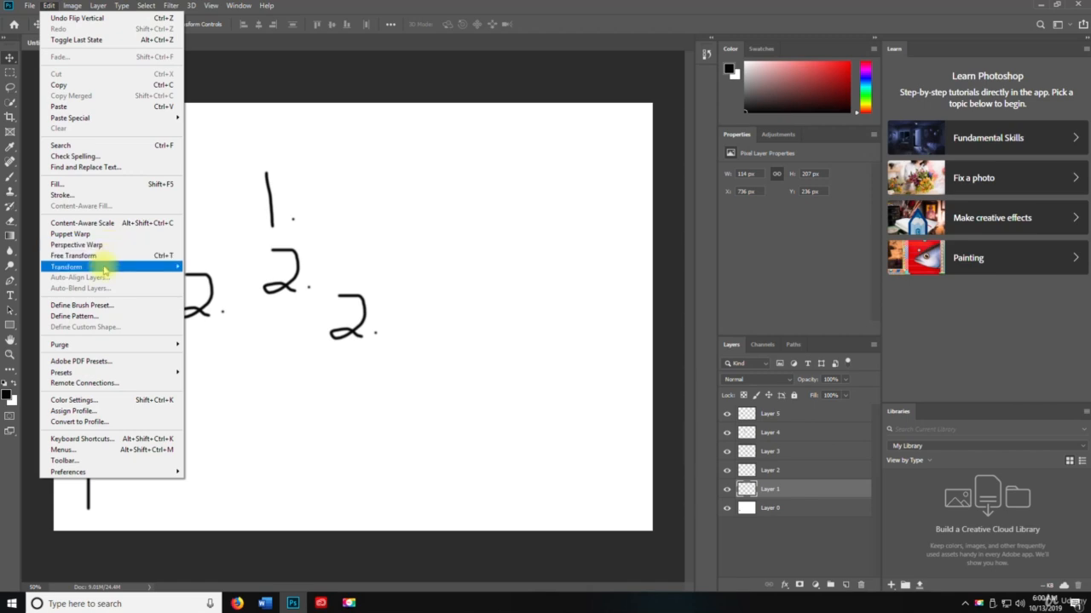
mouse_move(137, 267)
left_click(222, 305)
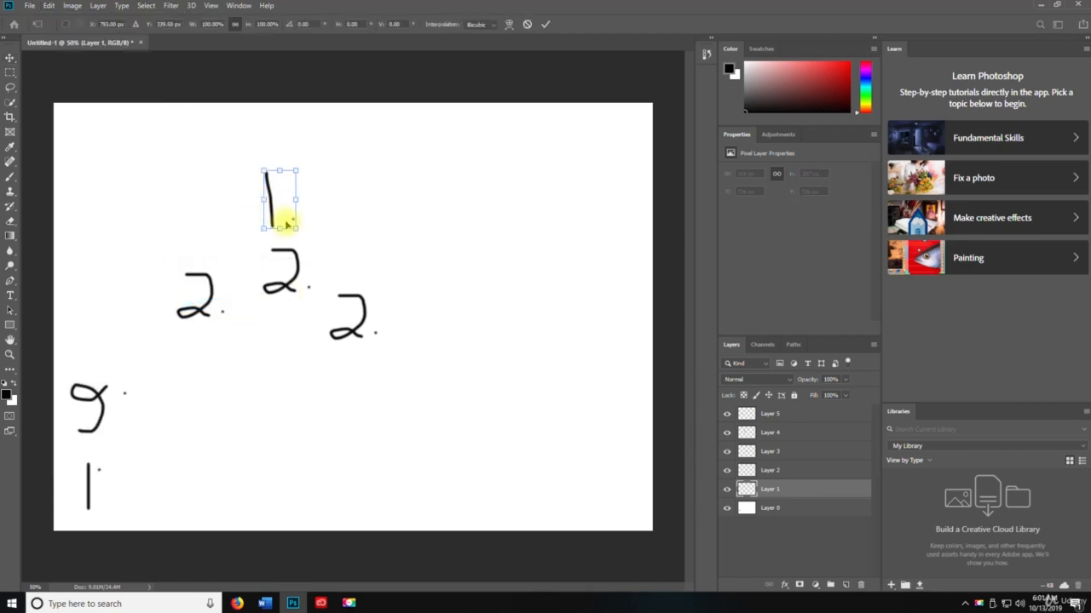
left_click_drag(294, 228, 395, 224)
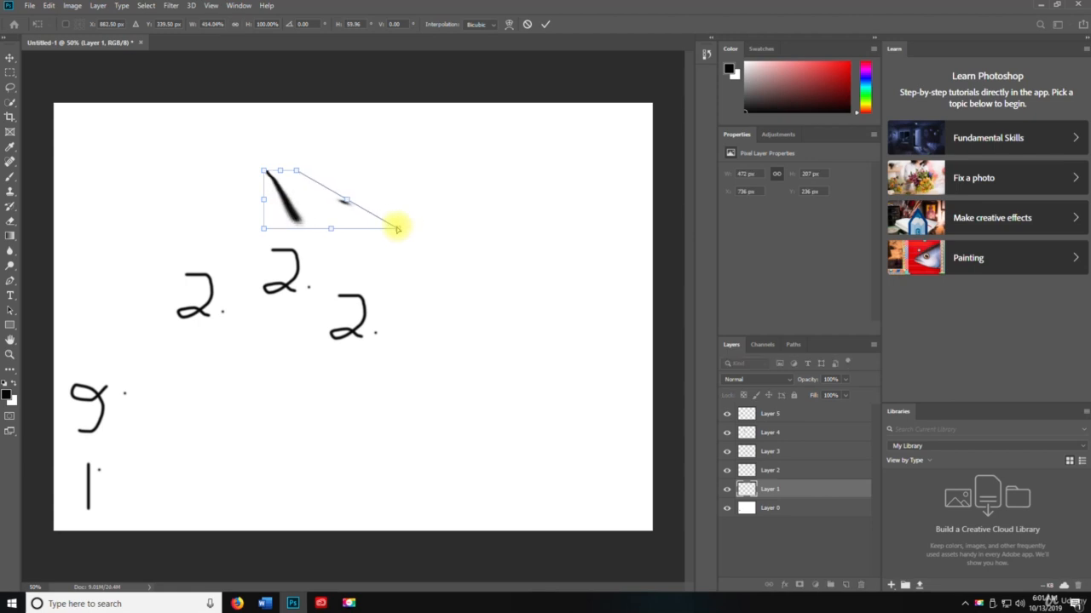
key("Return")
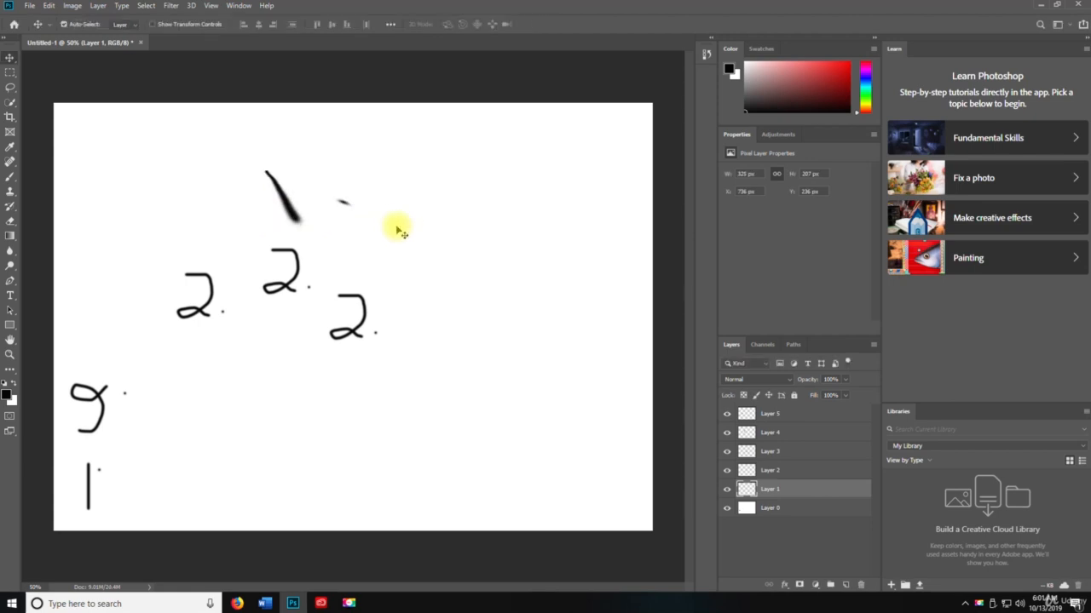
- Try to rotate Layer 2 by 90° clockwise
left_click(48, 6)
left_click(777, 452)
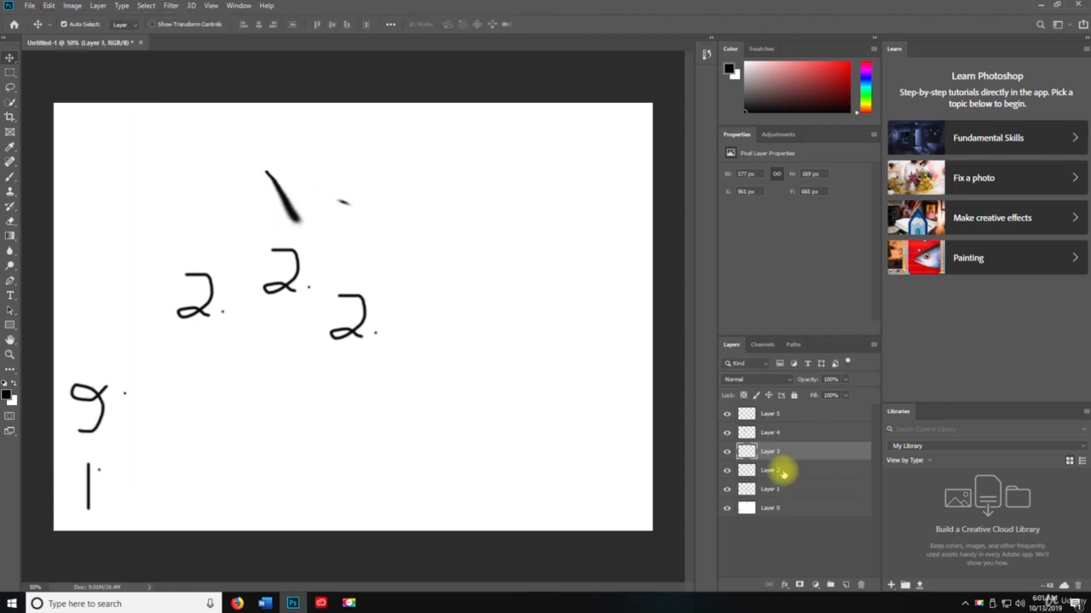
left_click(782, 472)
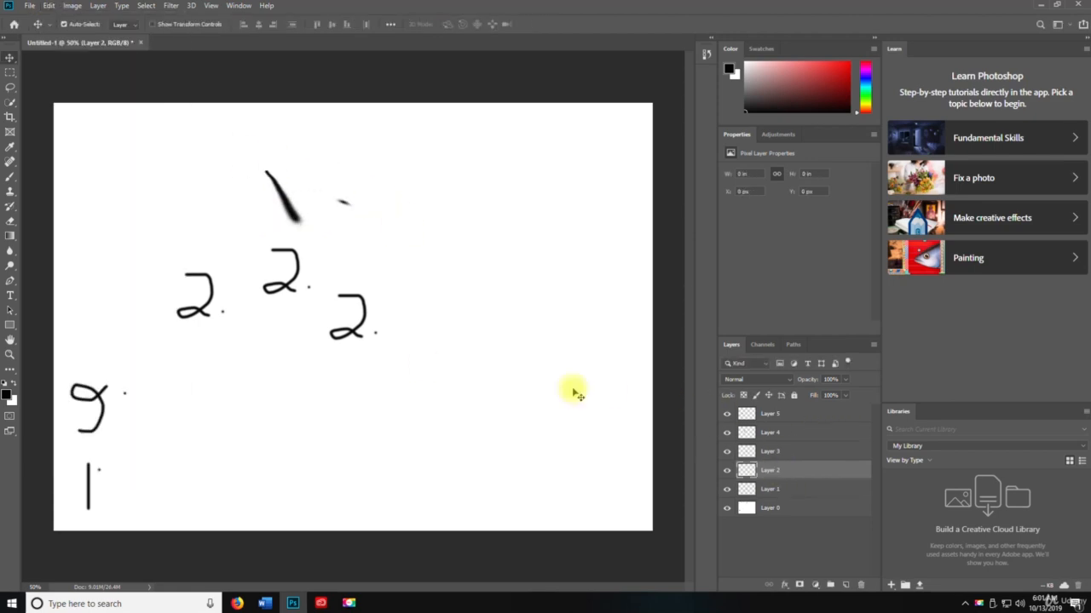
left_click(48, 6)
mouse_move(117, 268)
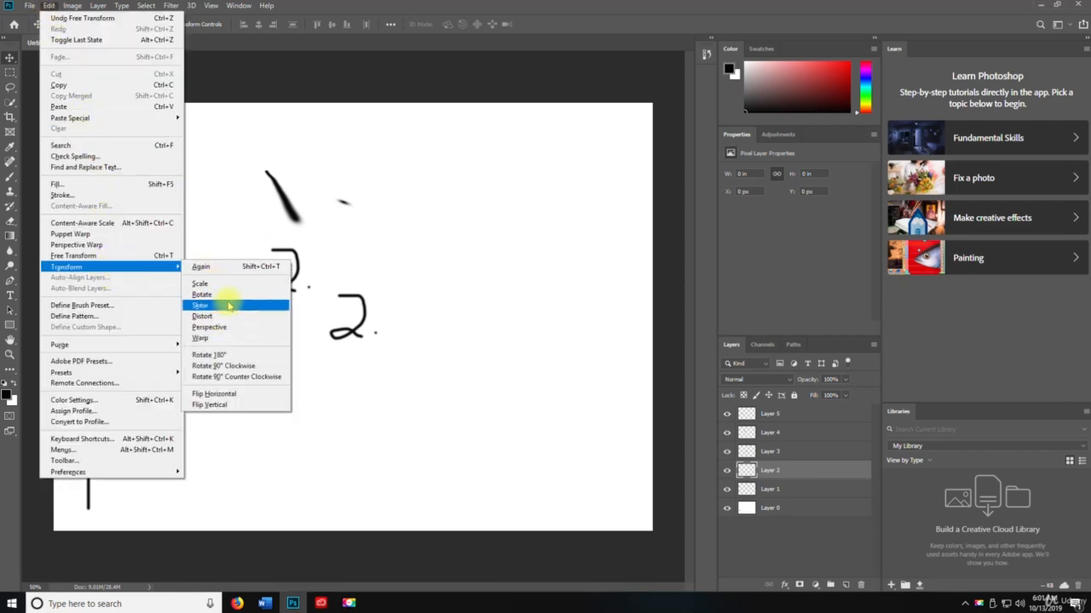
left_click(228, 366)
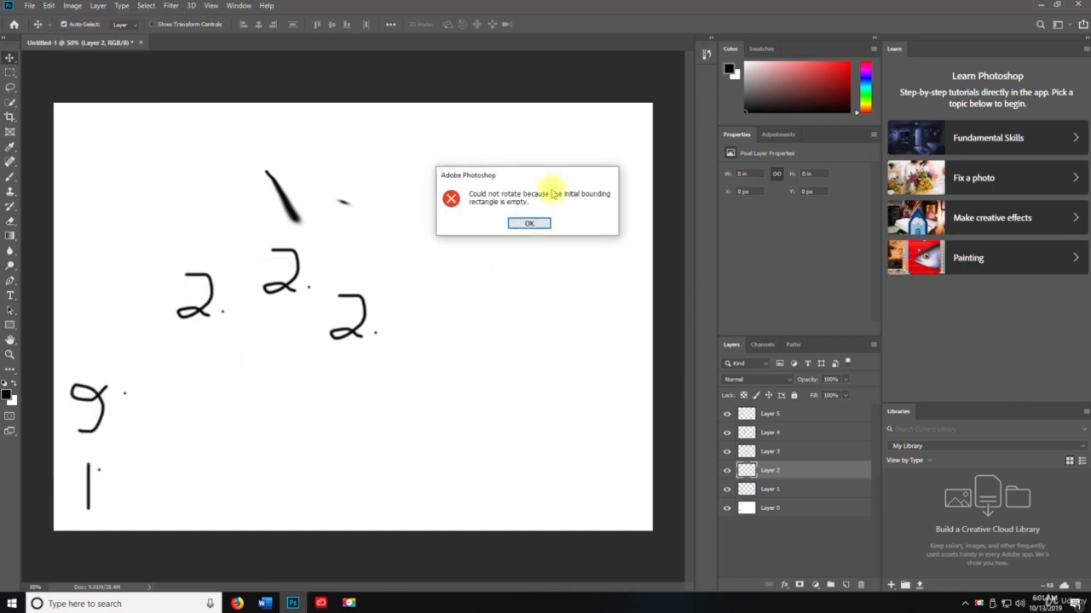
- Try to start Free Transform on Layer 2
left_click(527, 227)
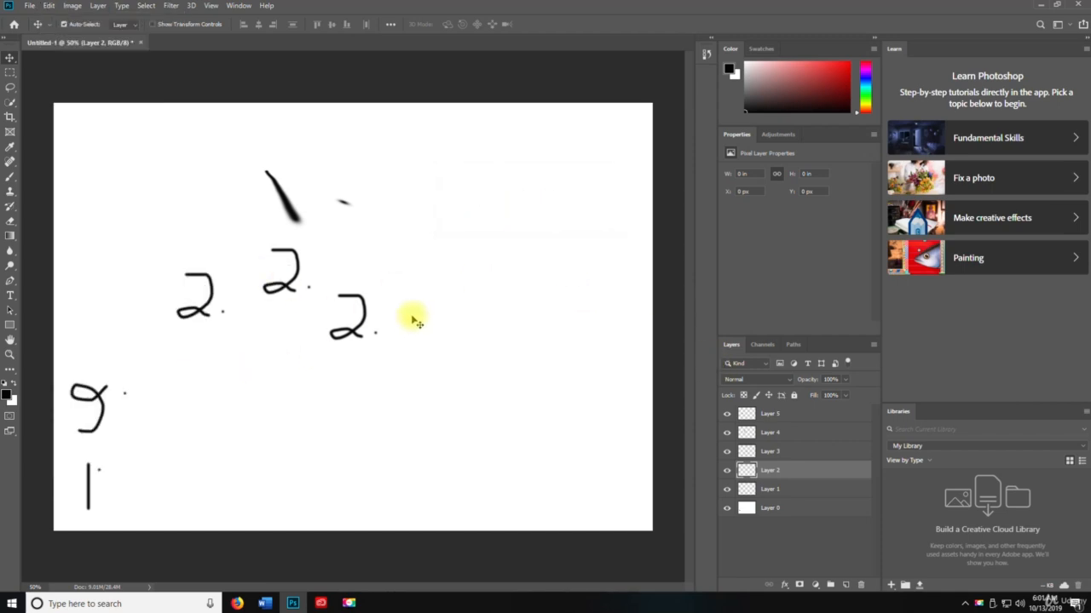
key("ctrl+t")
left_click(518, 225)
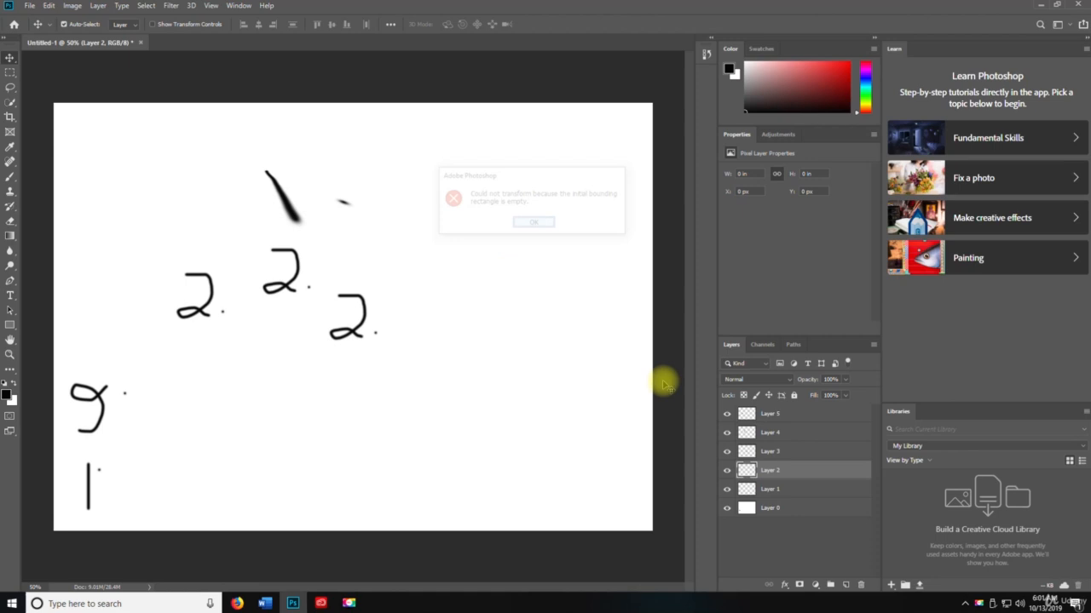
- Rotate the numeral 2 on Layer 3 by 90° clockwise and apply the transformation
left_click(755, 453)
key("ctrl+t")
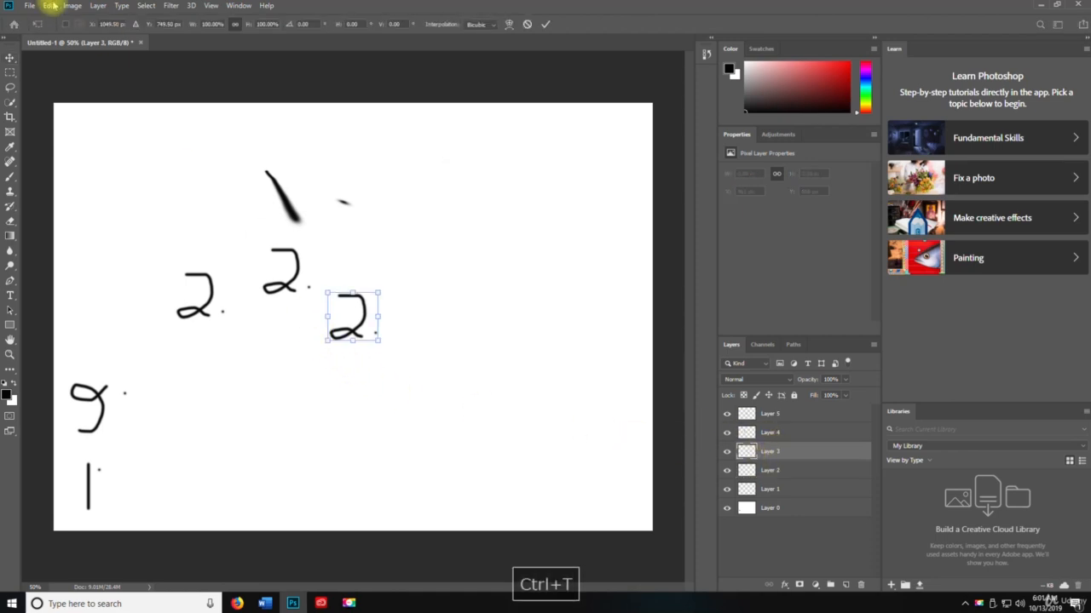
left_click(48, 6)
mouse_move(111, 268)
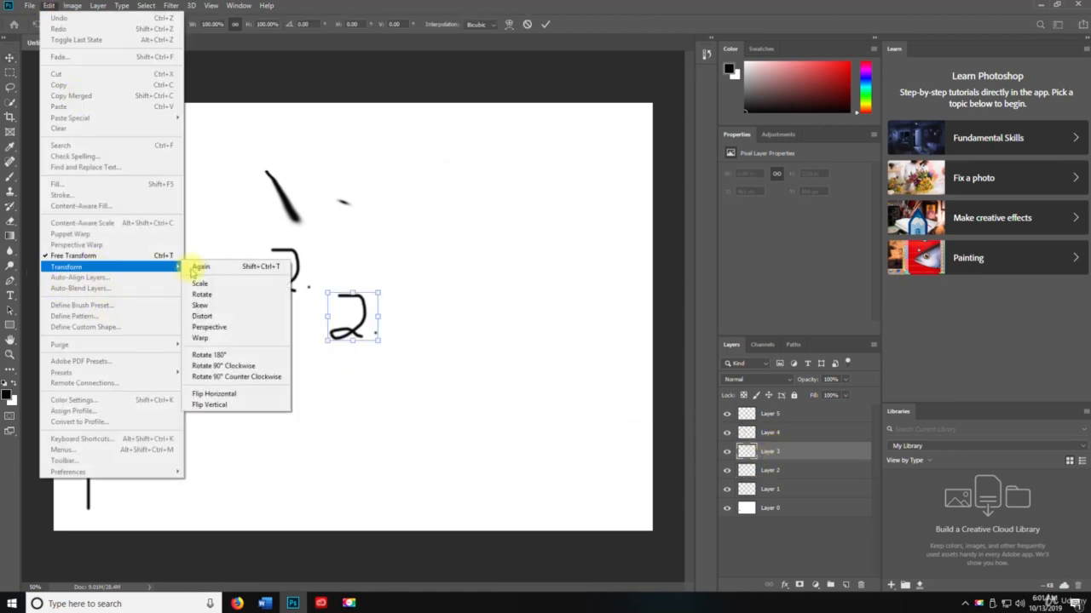
left_click(220, 366)
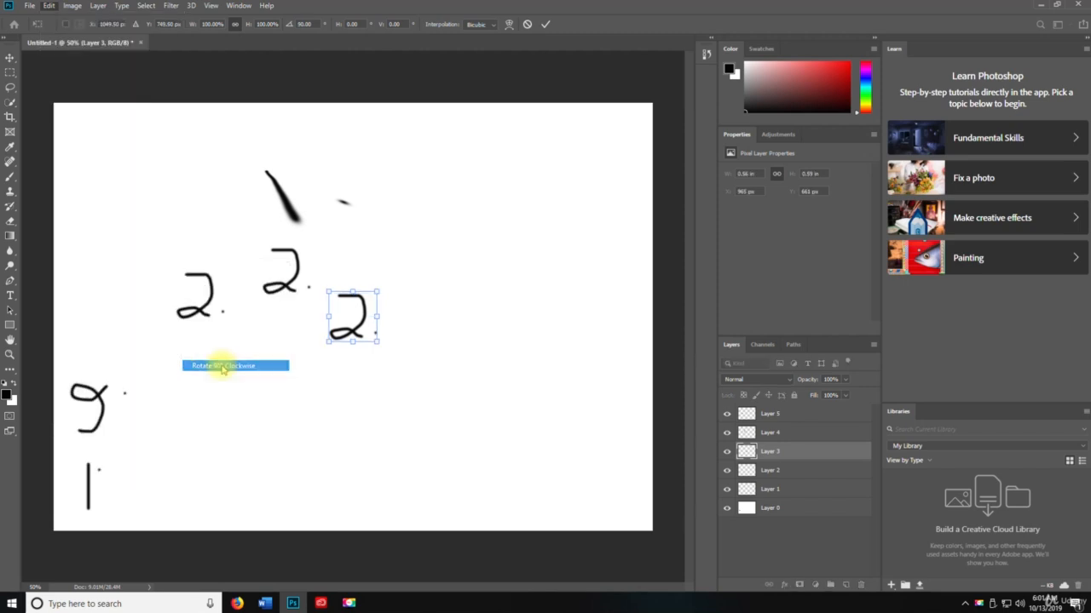
key("Return")
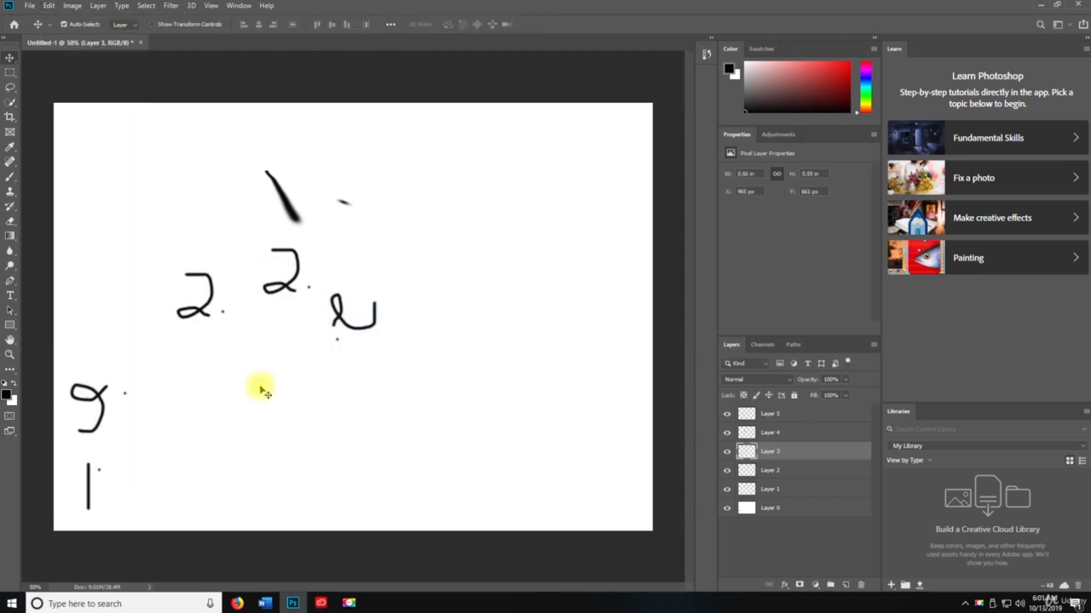
- Examine the File command shortcuts in an enlarged Keyboard Shortcuts dialog, and close it without changes
left_click(49, 6)
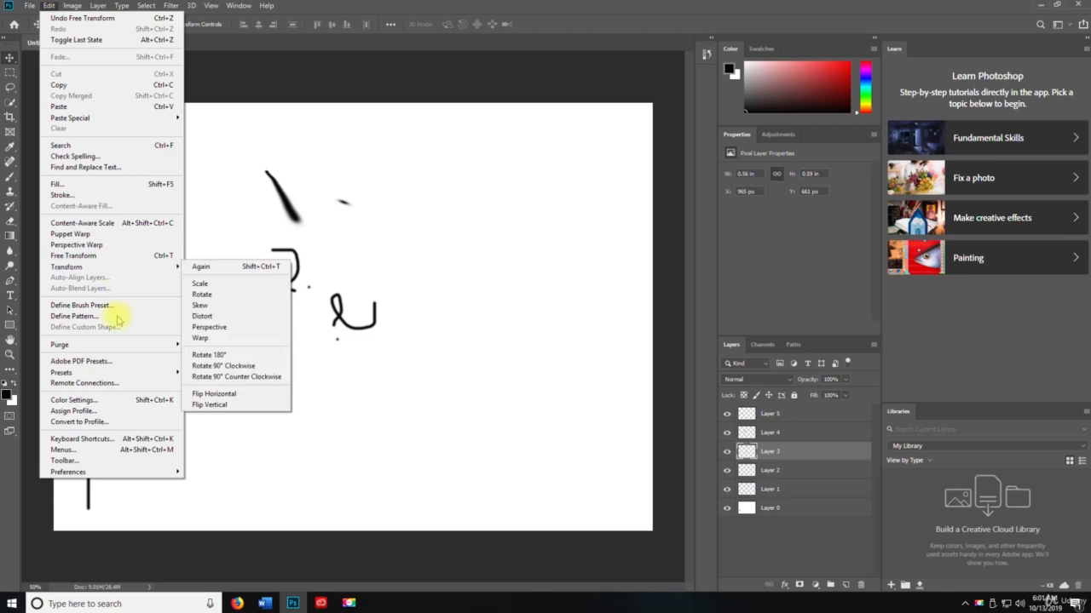
mouse_move(110, 344)
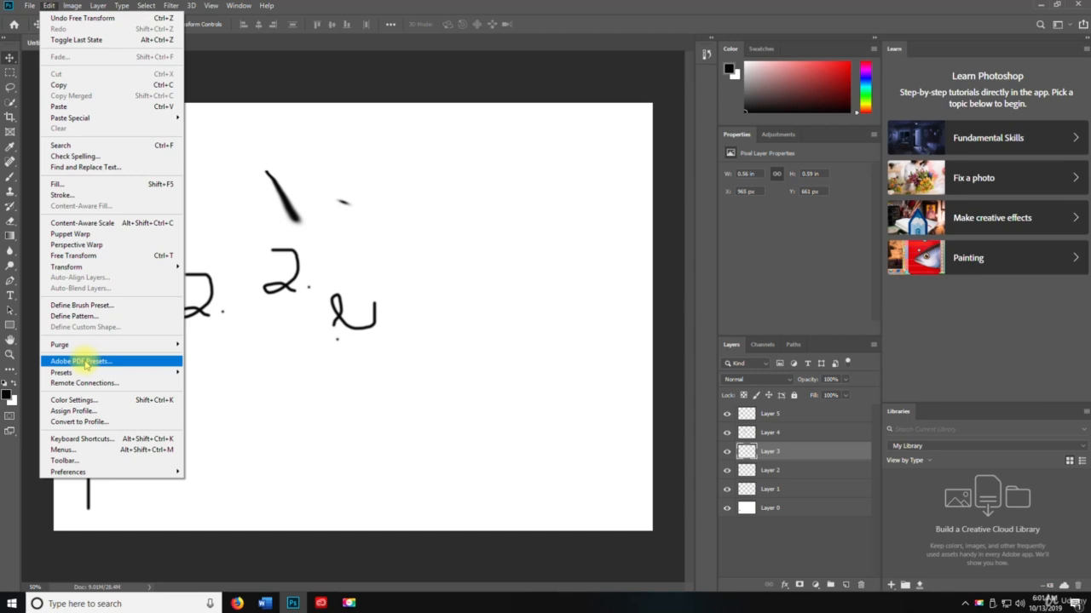
mouse_move(88, 375)
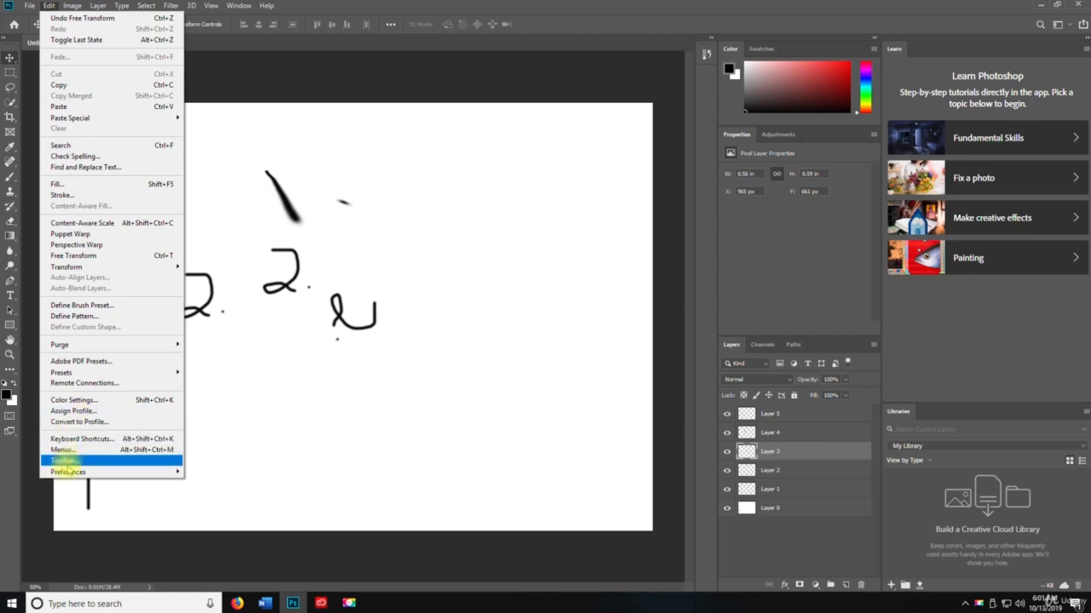
mouse_move(68, 472)
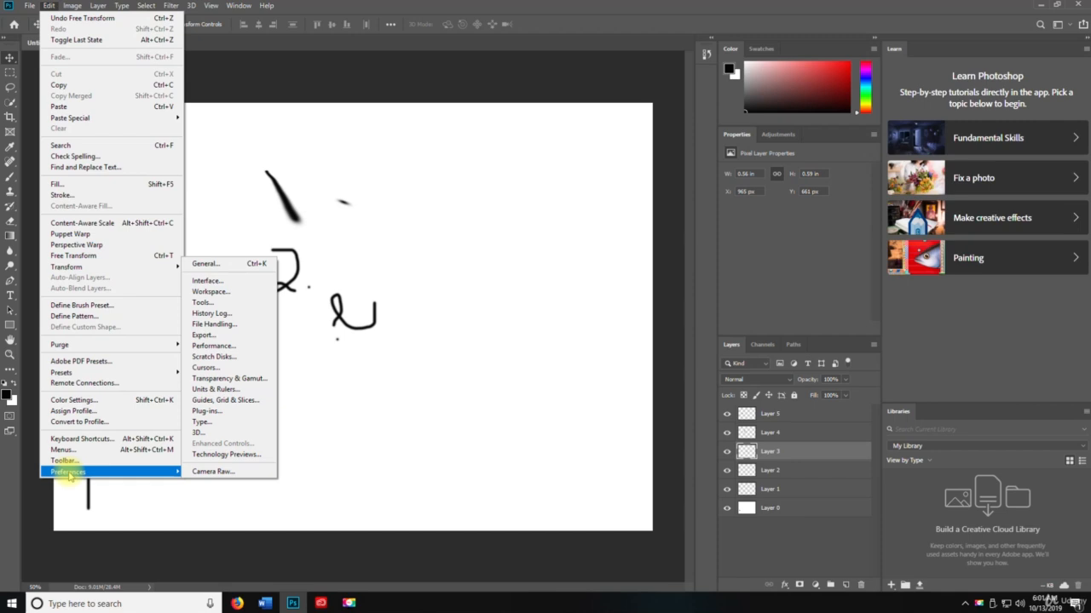
left_click(80, 441)
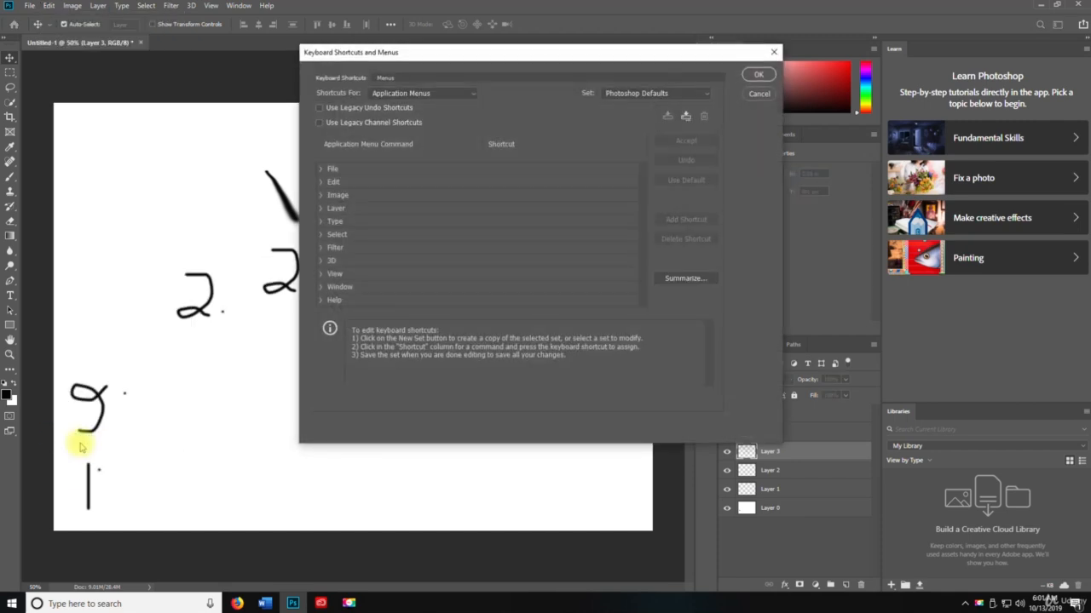
left_click_drag(377, 54, 178, 42)
left_click_drag(585, 432, 894, 545)
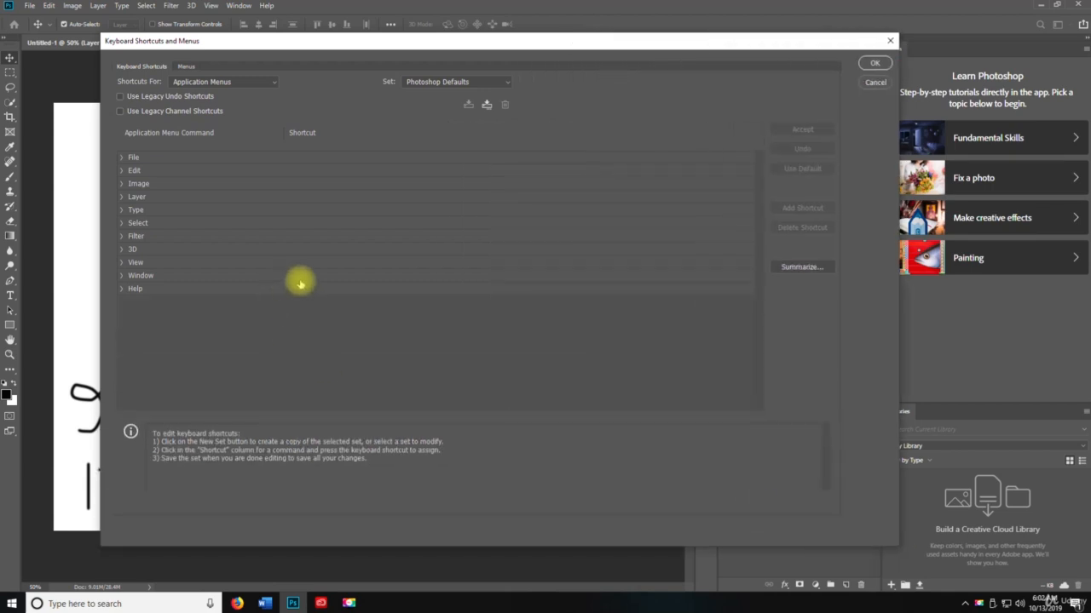
left_click(122, 161)
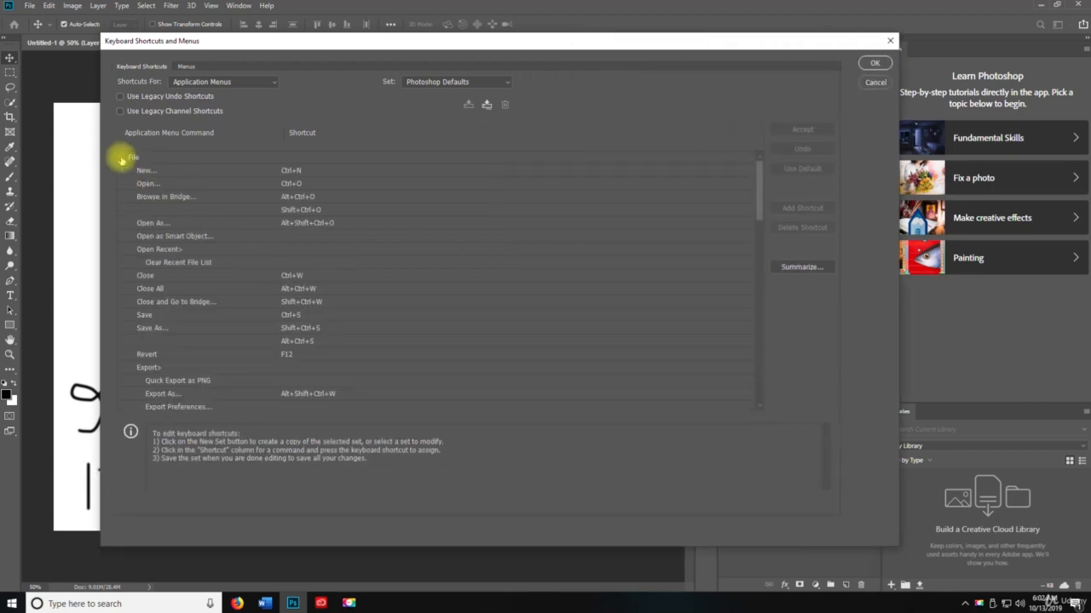
scroll(309, 287, "down", 2)
scroll(273, 259, "up", 2)
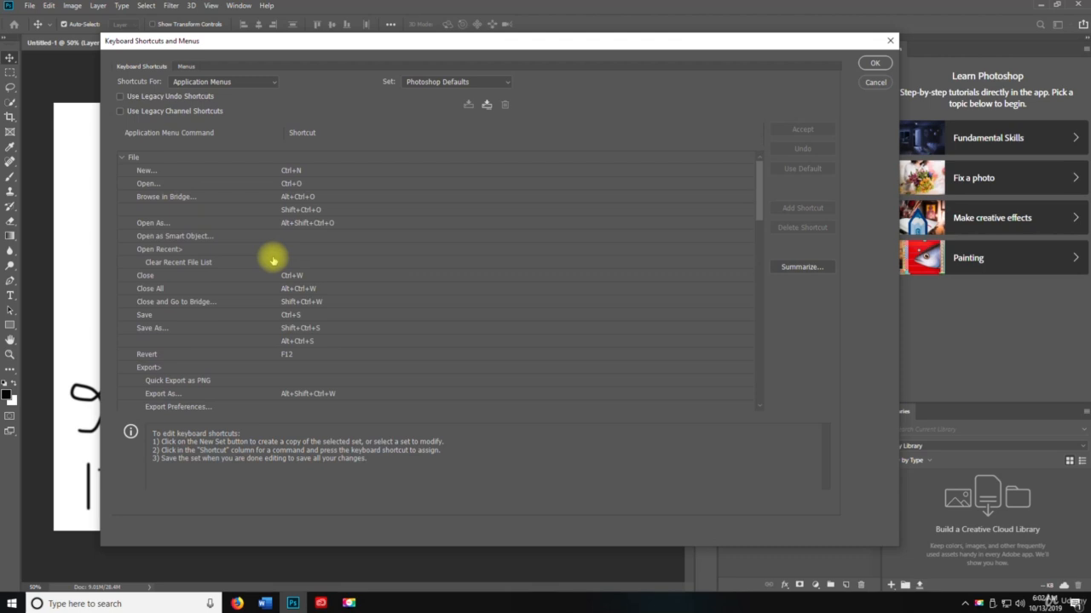
left_click(121, 161)
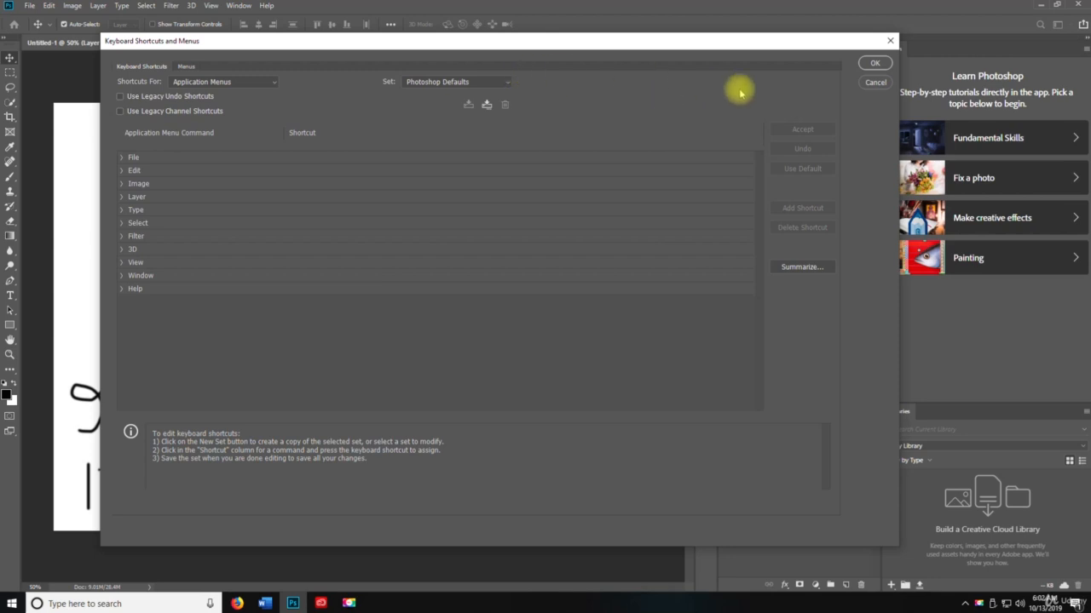
left_click(869, 84)
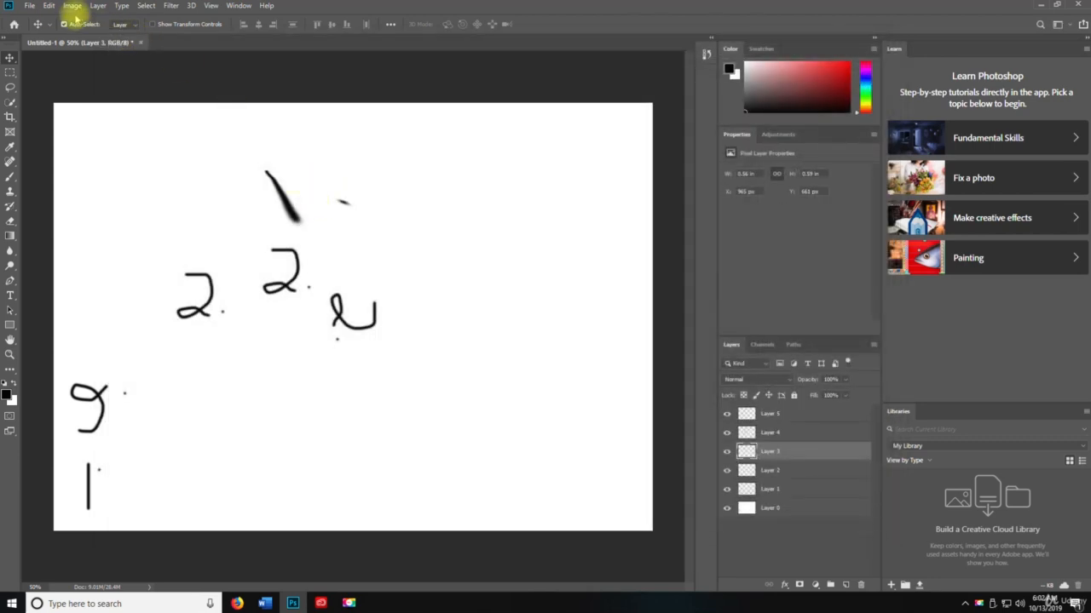
- Look at the application menu customization settings and cancel without changes
left_click(49, 5)
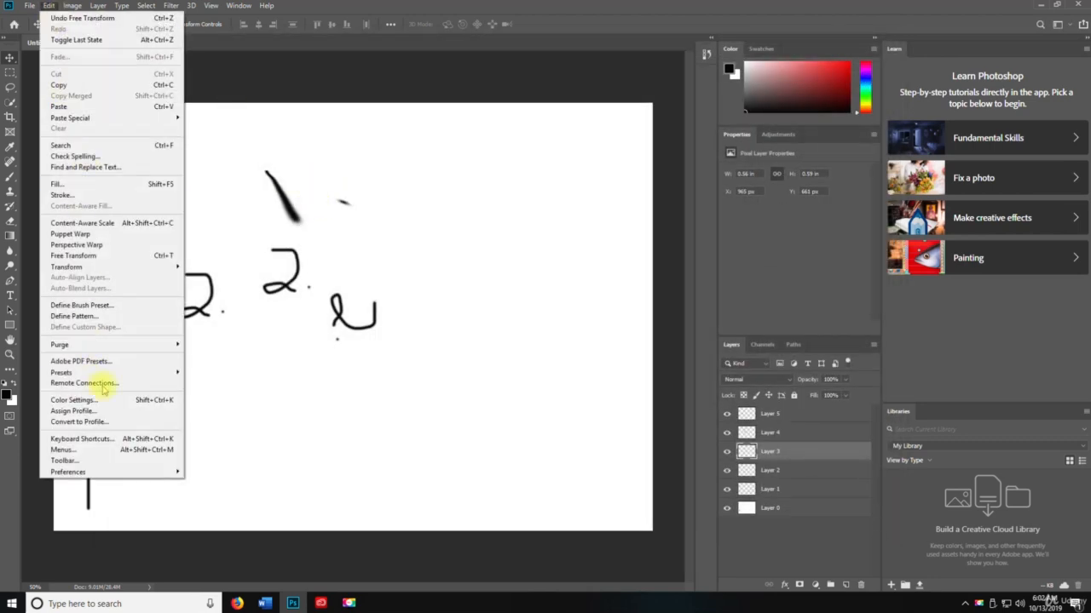
mouse_move(58, 473)
left_click(62, 450)
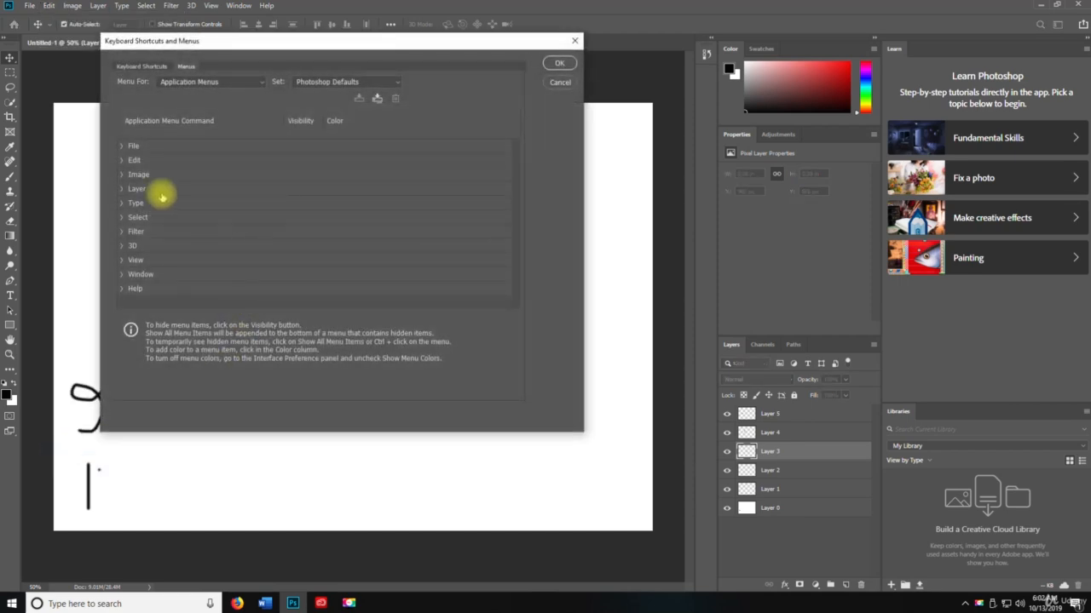
left_click(560, 81)
- Examine the tool groups in the Customize Toolbar dialog and close it without changes
left_click(49, 6)
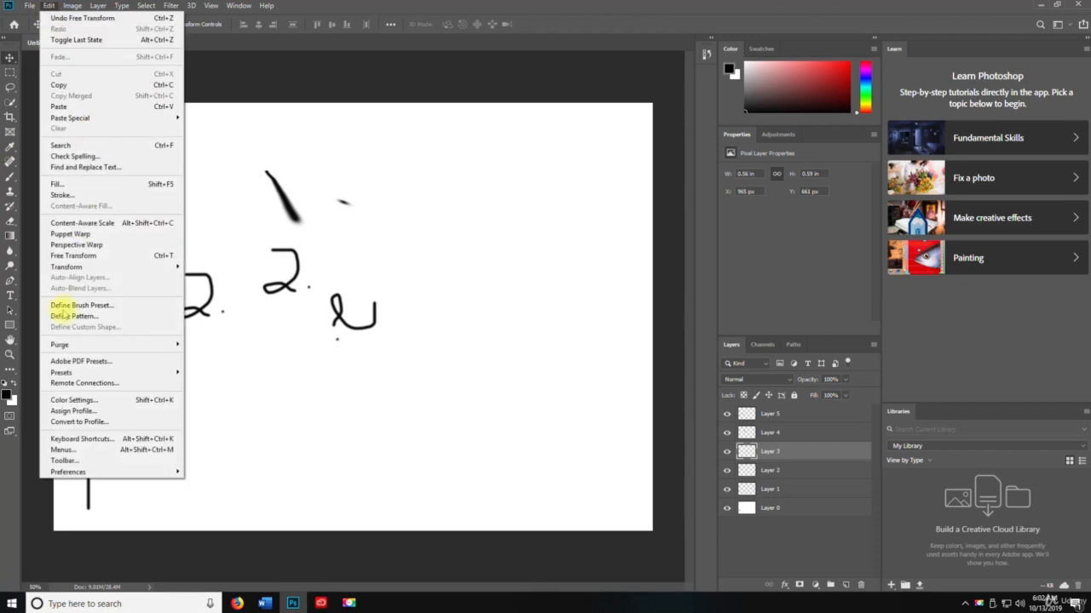
left_click(89, 461)
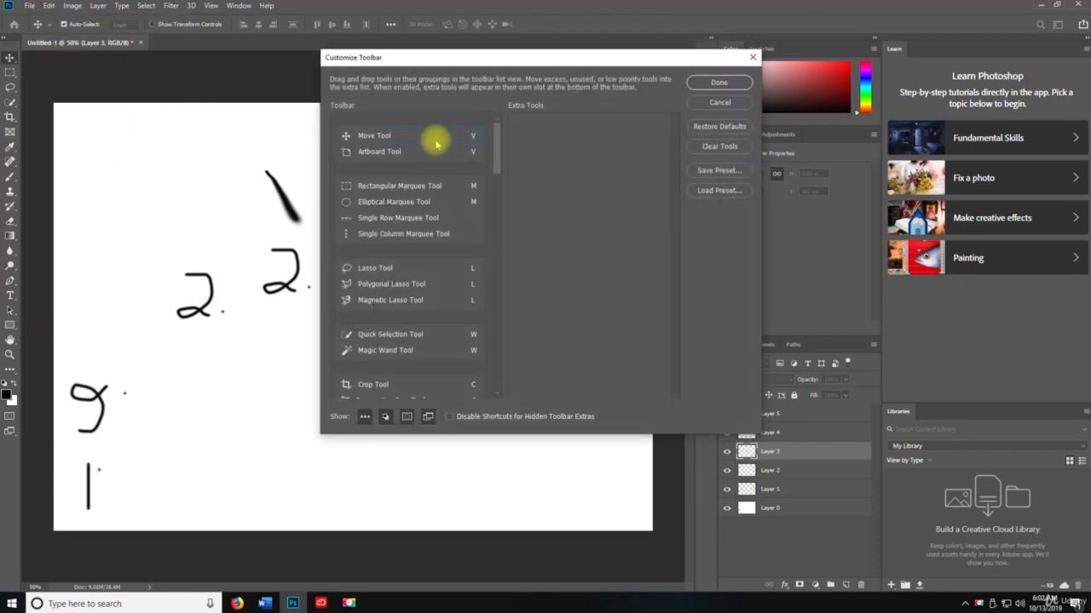
scroll(397, 214, "down", 1)
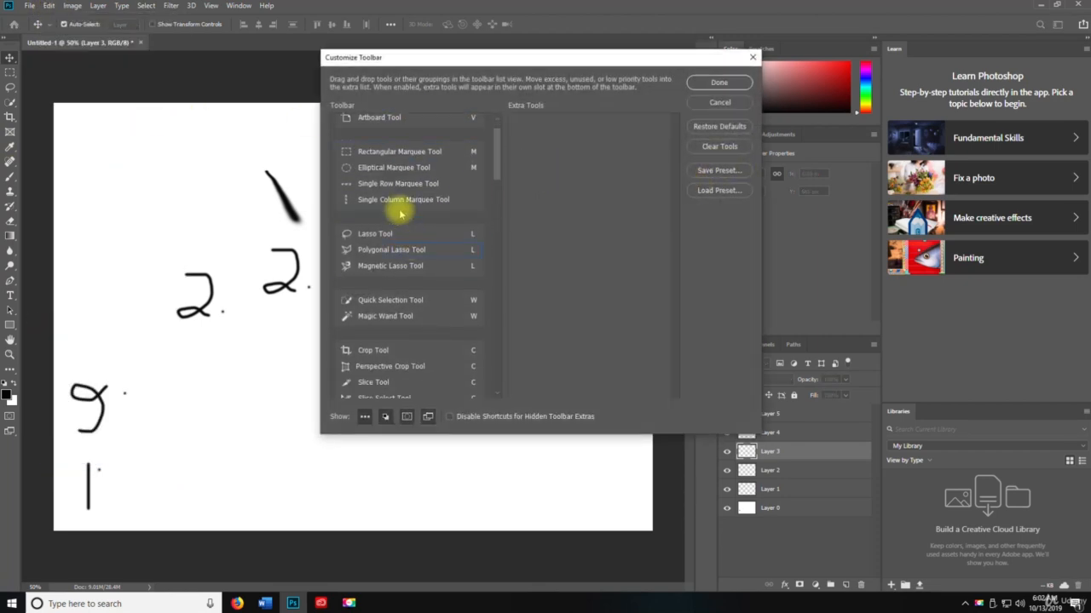
scroll(392, 188, "up", 1)
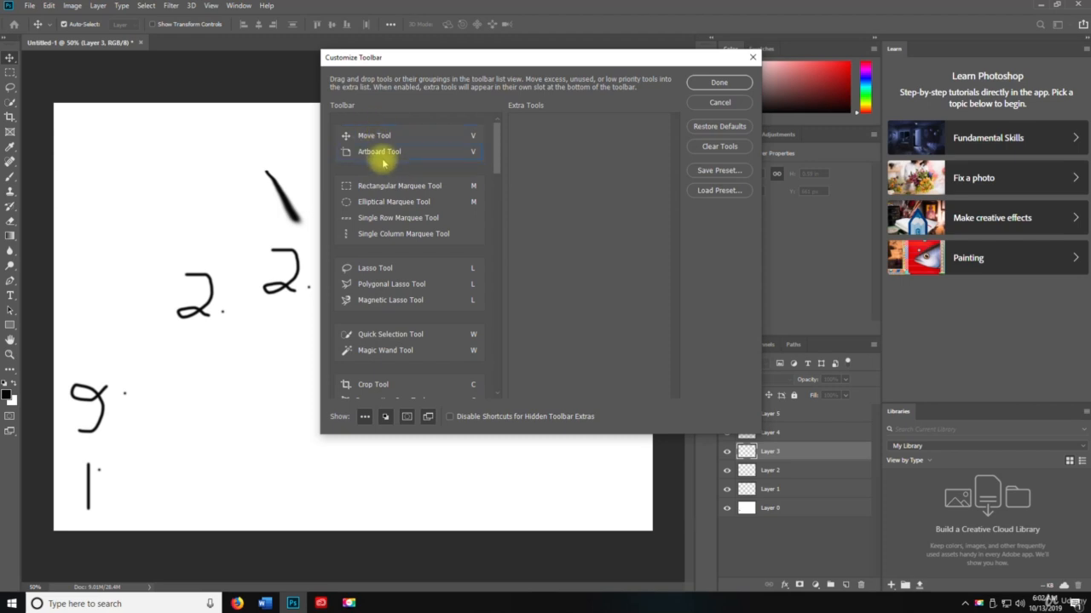
scroll(368, 345, "down", 2)
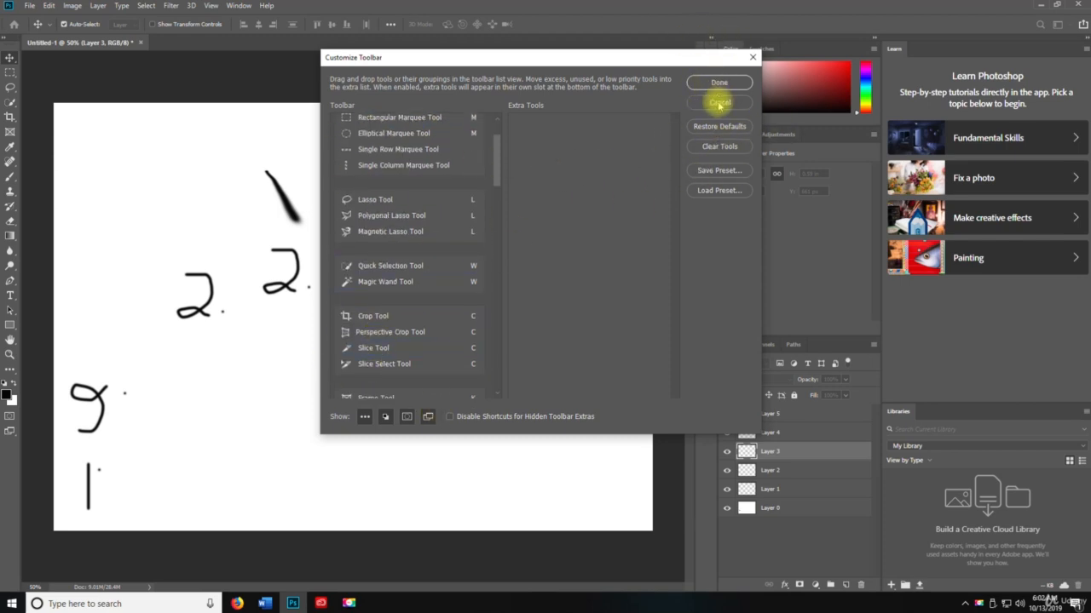
left_click(753, 57)
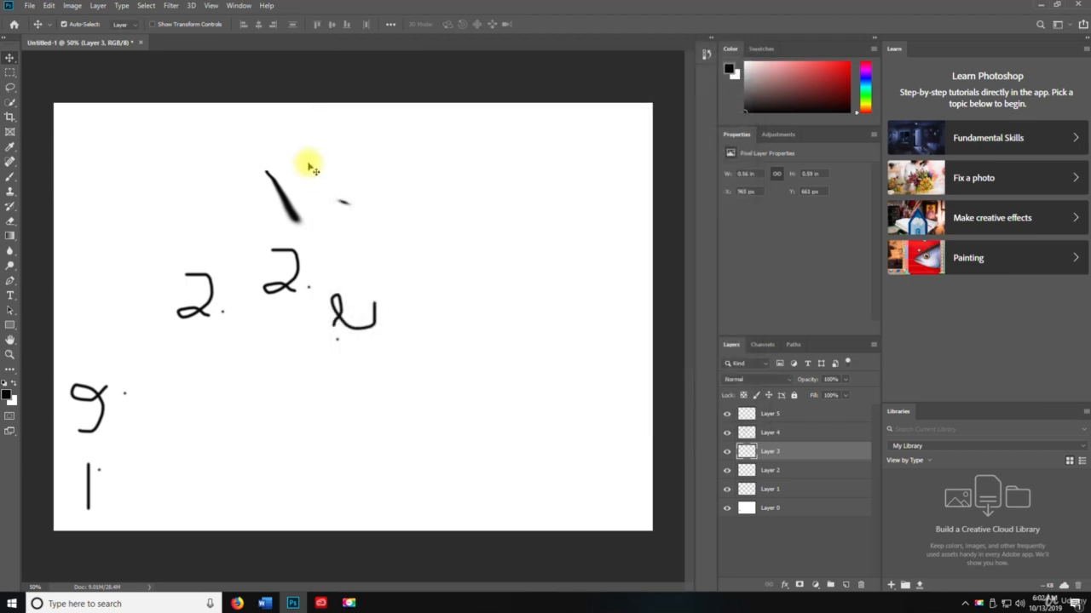
- Set the interface color theme to the darkest option in the Preferences
left_click(48, 6)
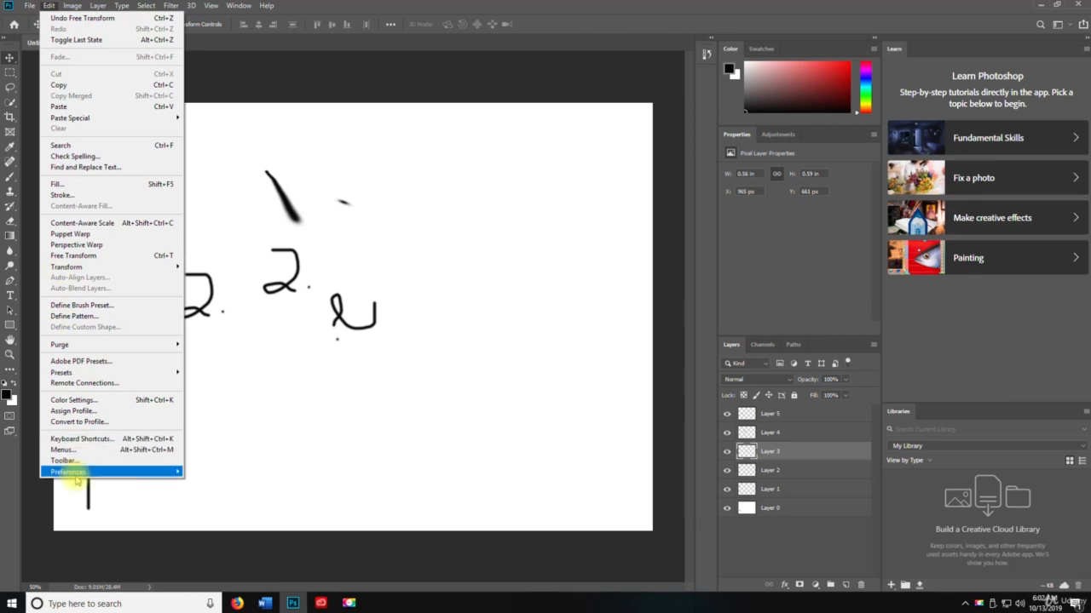
mouse_move(76, 477)
left_click(204, 265)
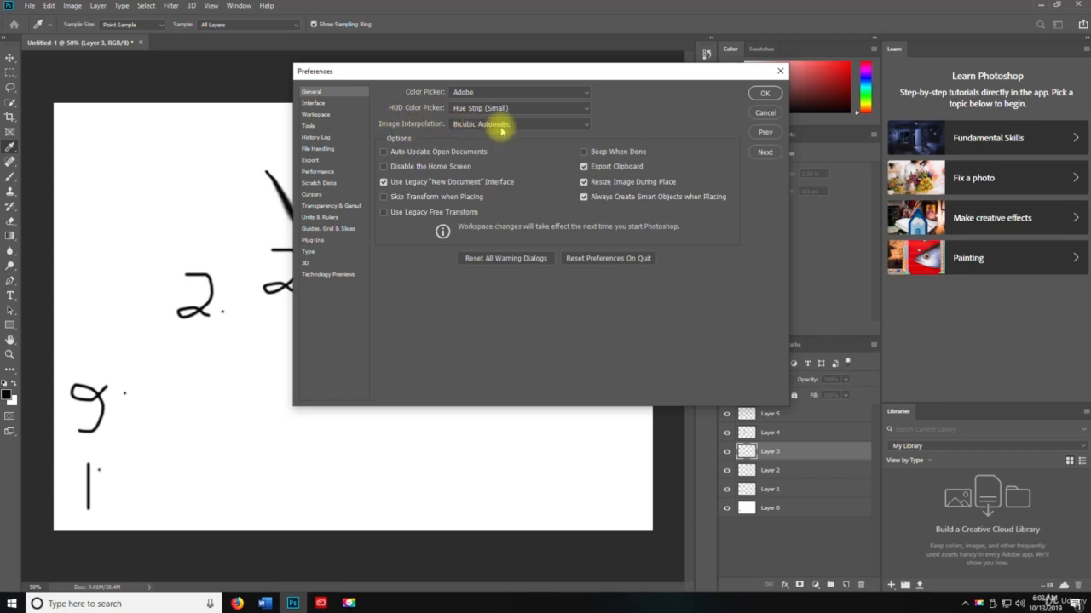
left_click(332, 103)
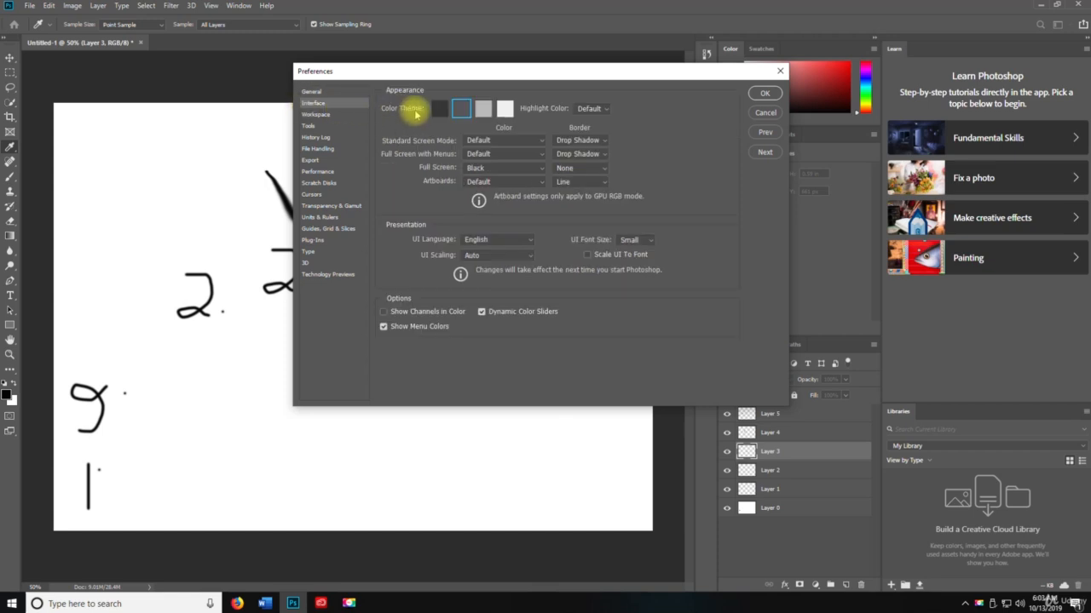
left_click(439, 109)
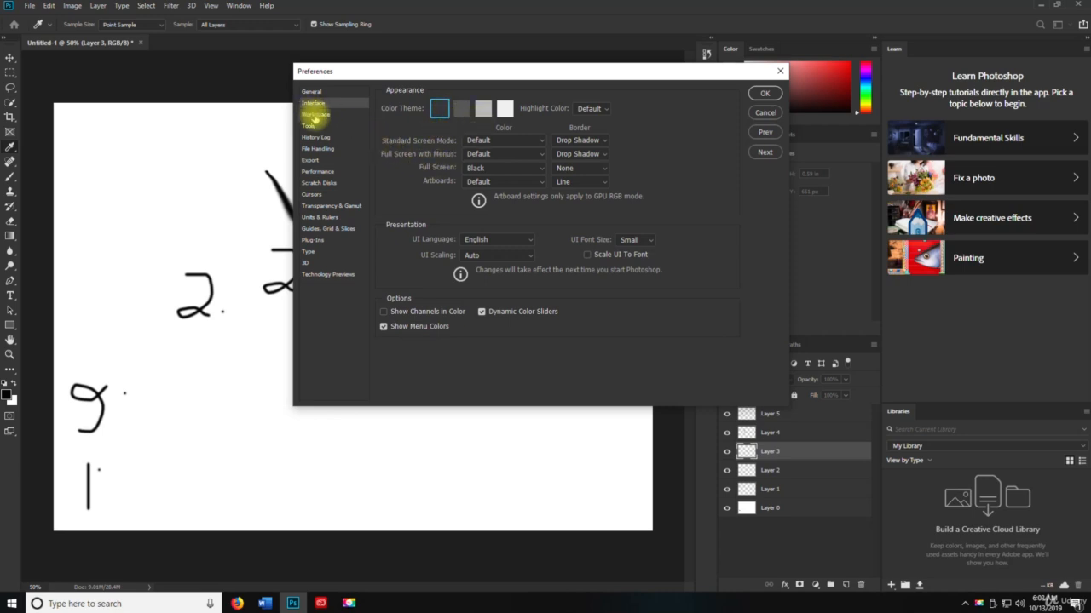
- Review the Workspace, Tools, History Log and File Handling preferences
left_click(314, 115)
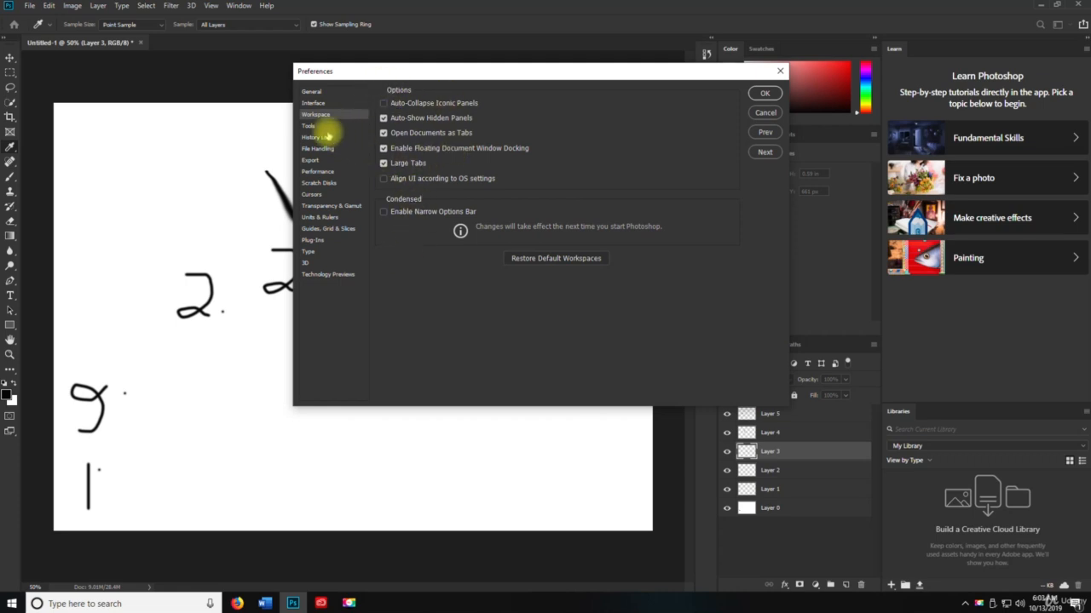
left_click(321, 127)
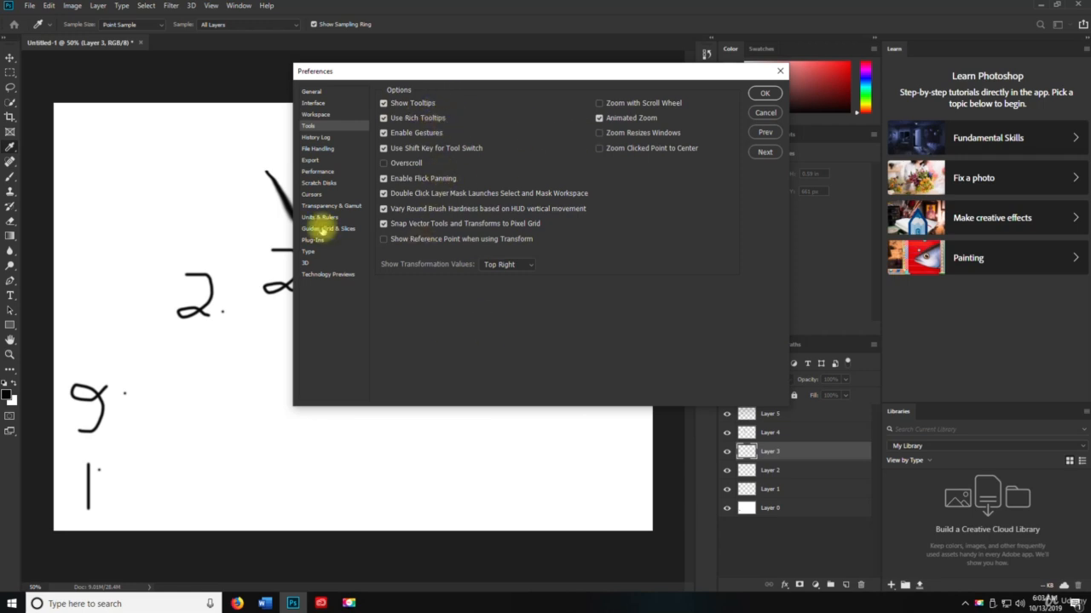
left_click(325, 137)
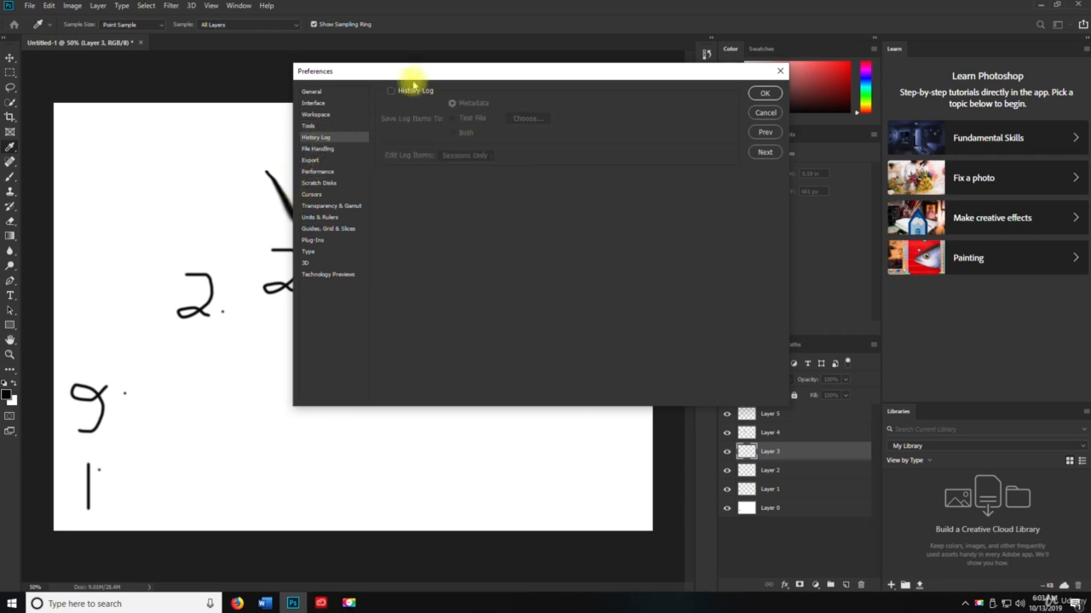
left_click(324, 148)
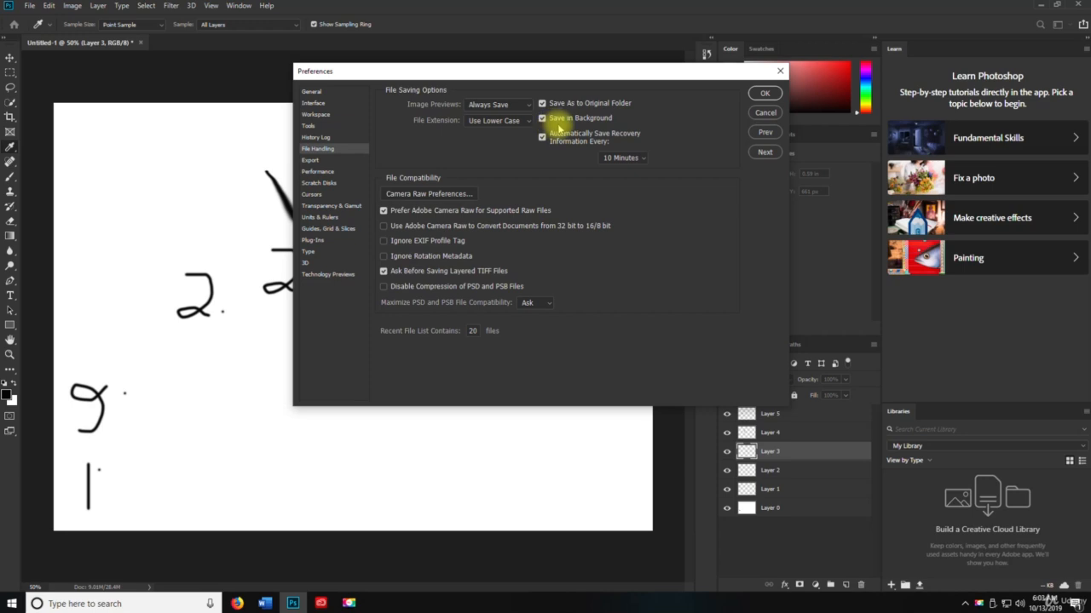
- Review the Export preferences and the available Quick Export formats, keeping PNG
left_click(314, 160)
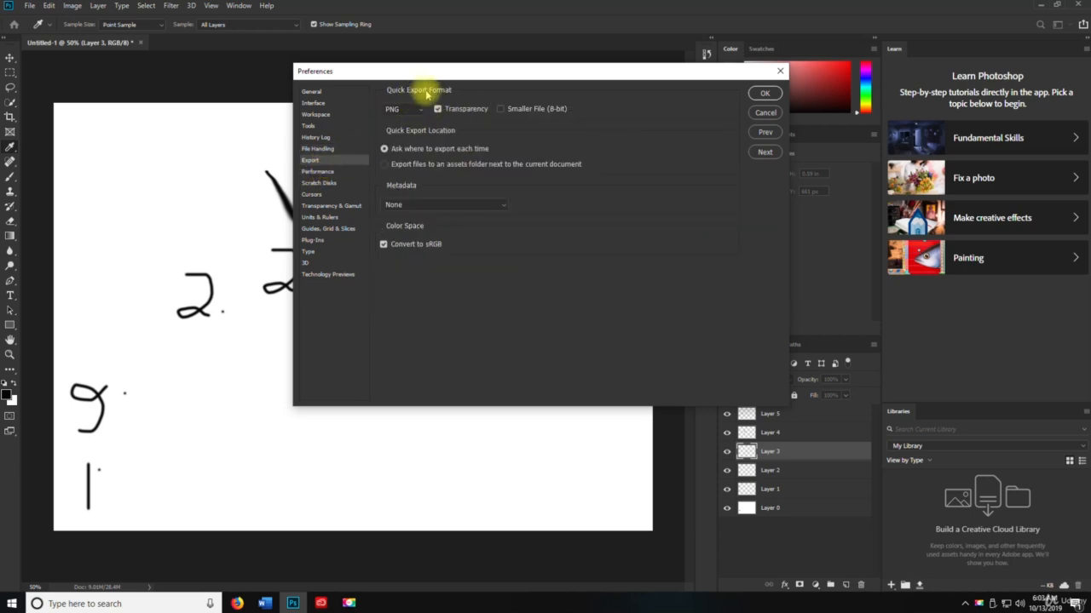
left_click(397, 109)
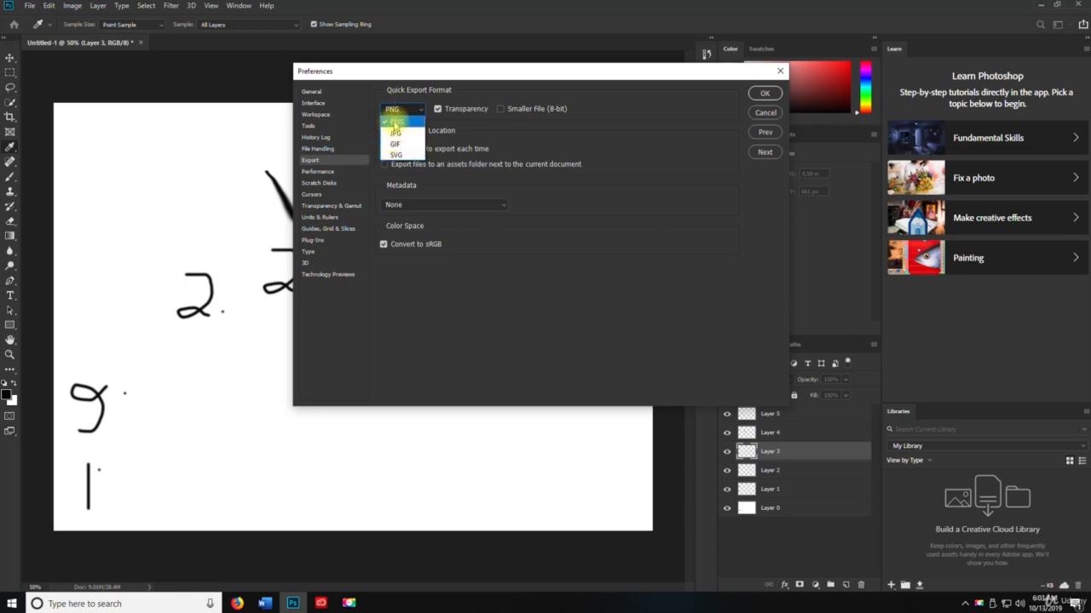
left_click(579, 143)
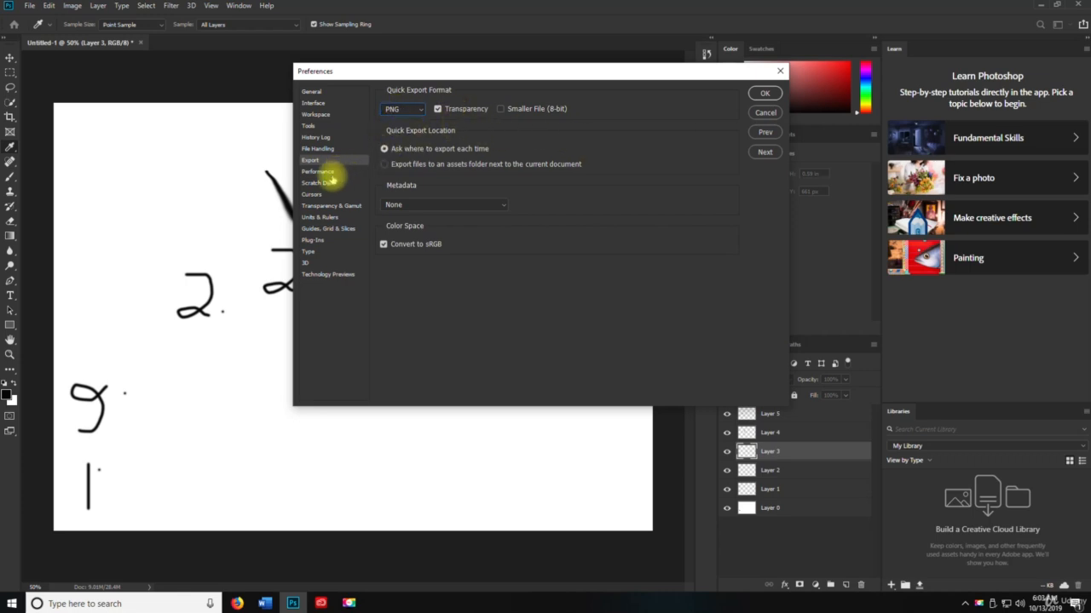
- Keep PNG as the Quick Export format, and review the Performance, Scratch Disks and Cursors preferences
left_click(394, 113)
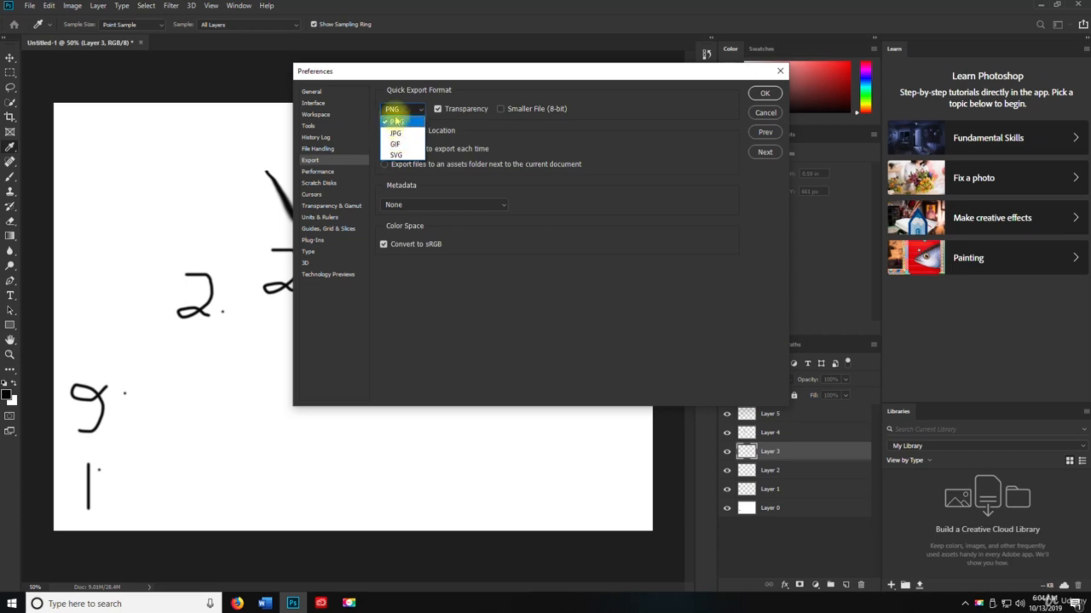
left_click(397, 121)
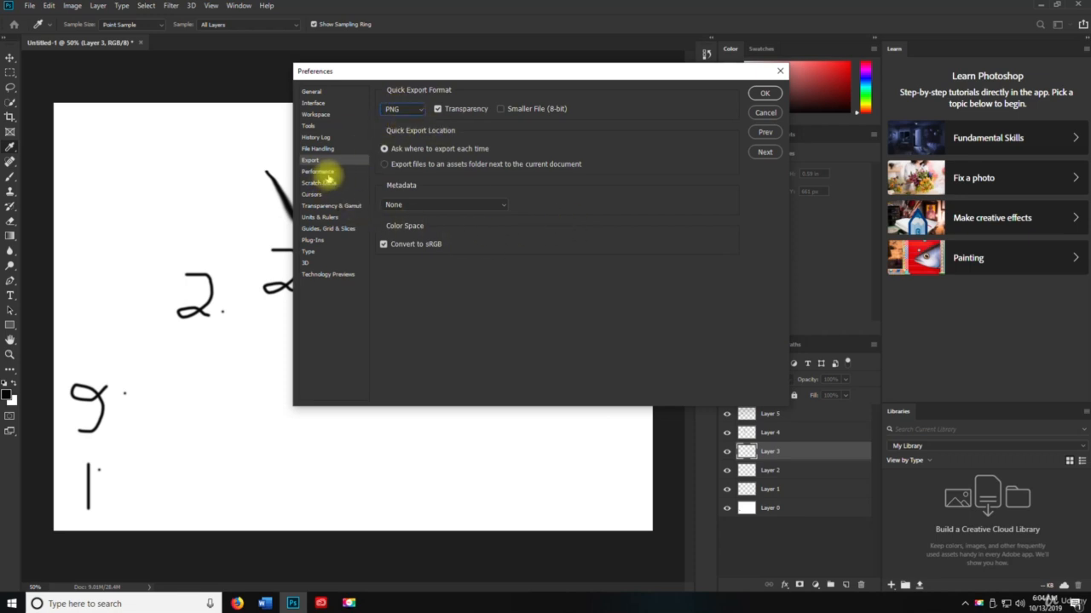
left_click(327, 173)
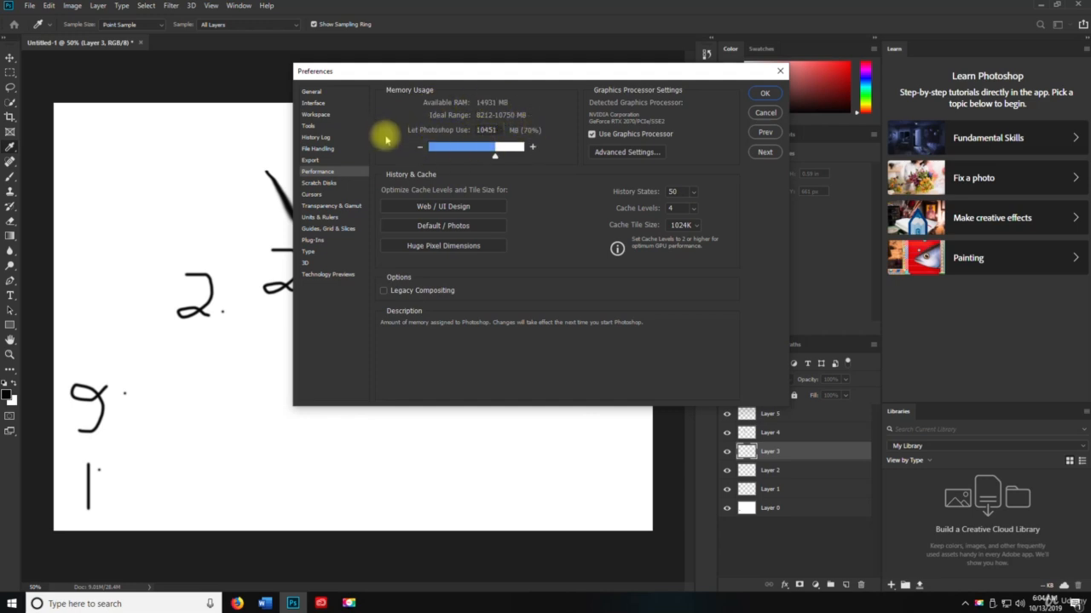
left_click(320, 183)
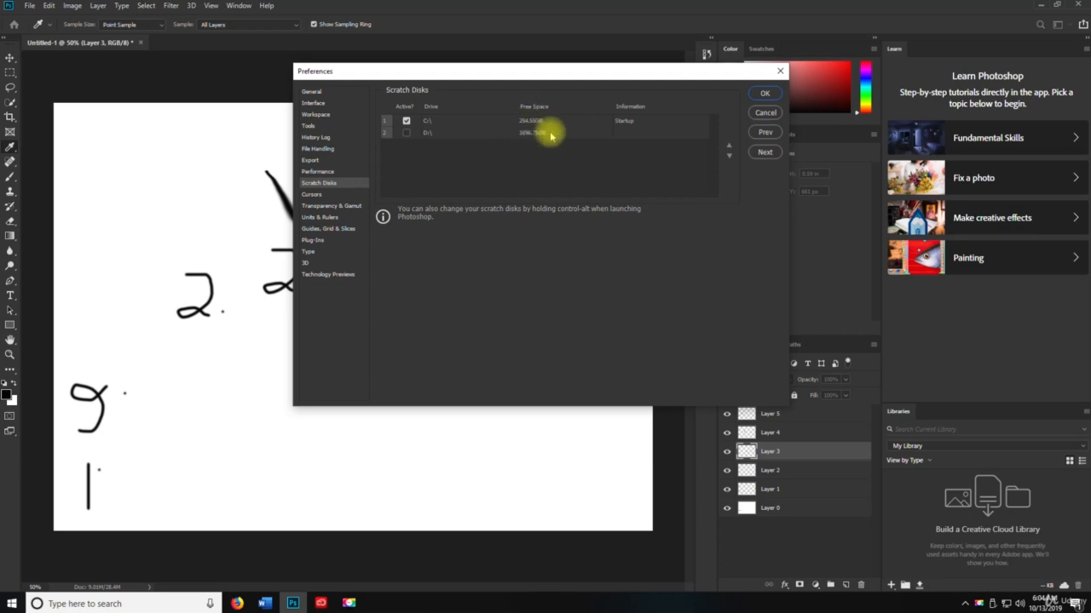
left_click(312, 194)
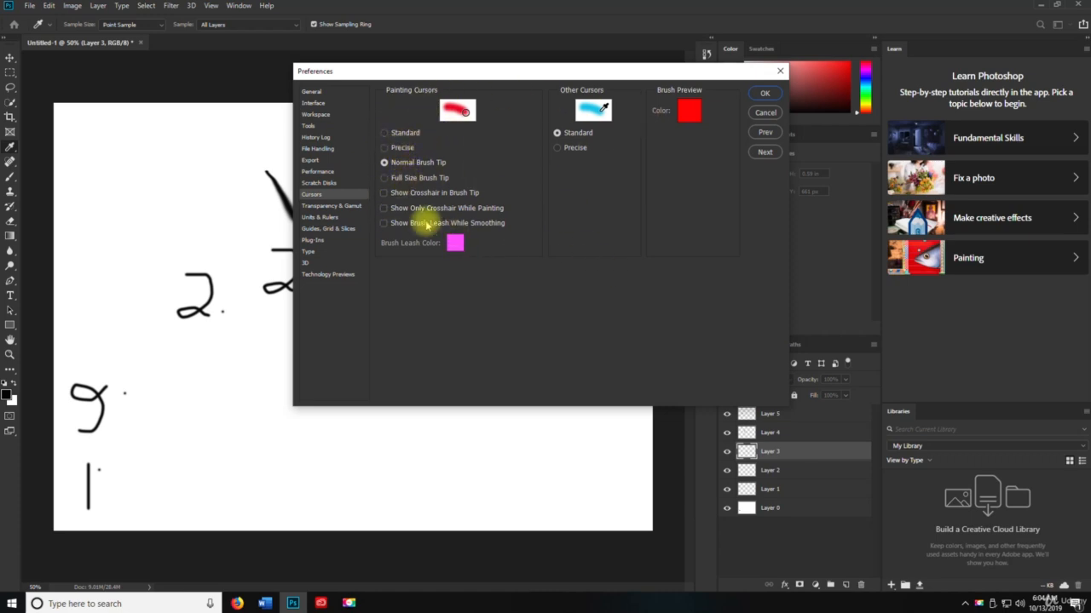
- Review the Transparency & Gamut, Units & Rulers, Guides, Grid & Slices and Plug-Ins preferences
left_click(329, 205)
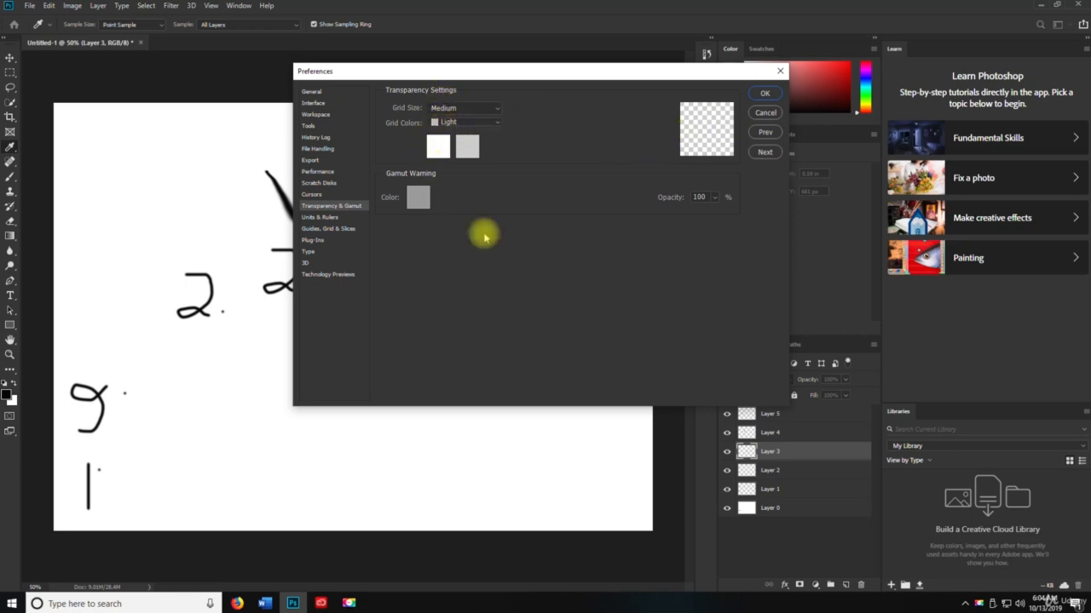
left_click(322, 218)
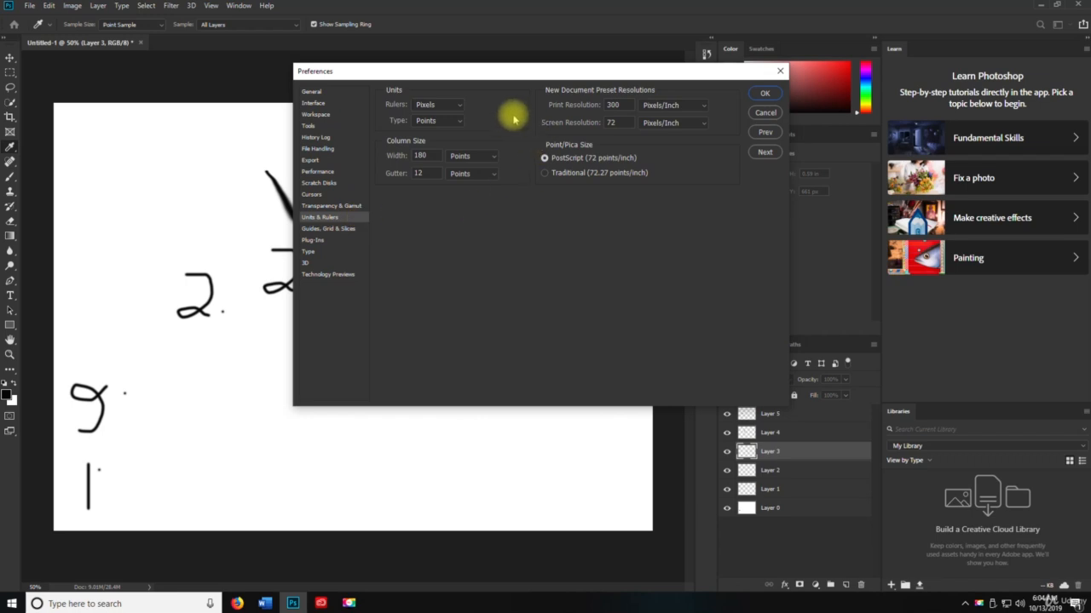
left_click(337, 230)
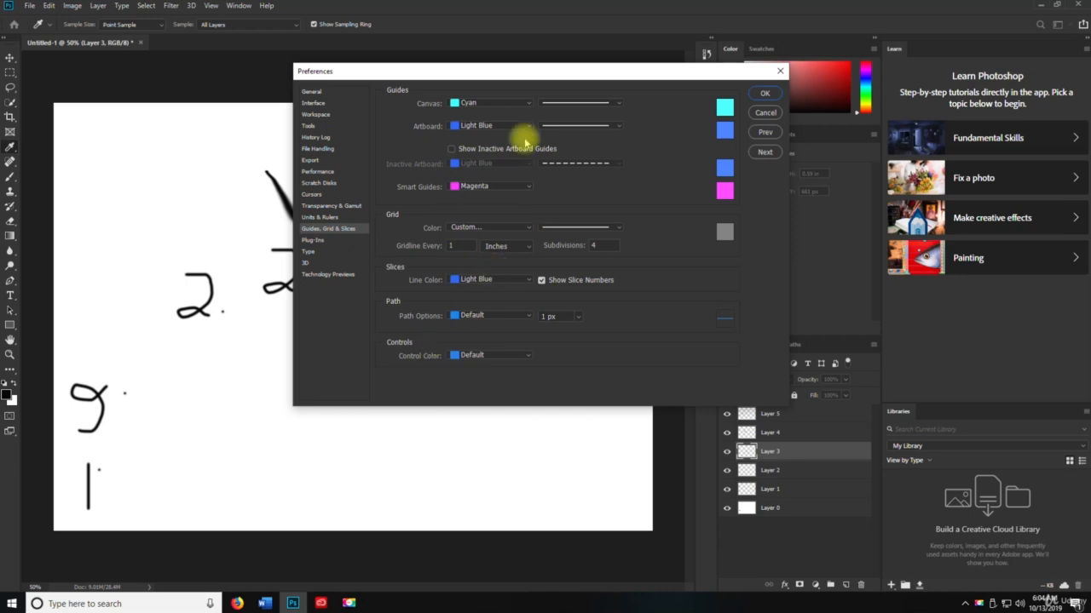
left_click(314, 241)
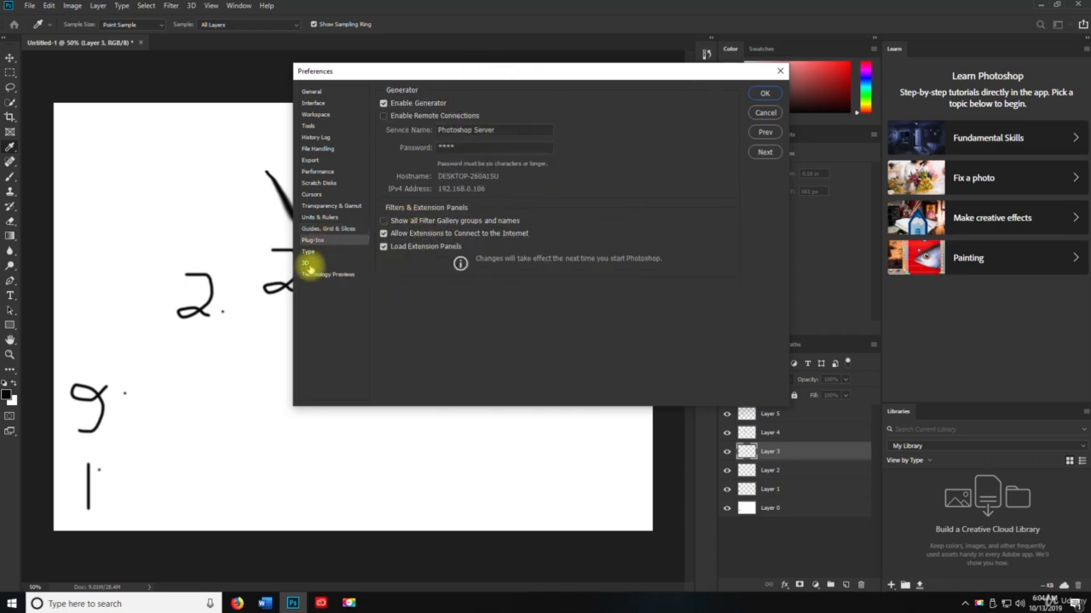
- Review the Type, 3D and Technology Previews preferences and close the Preferences dialog
left_click(306, 252)
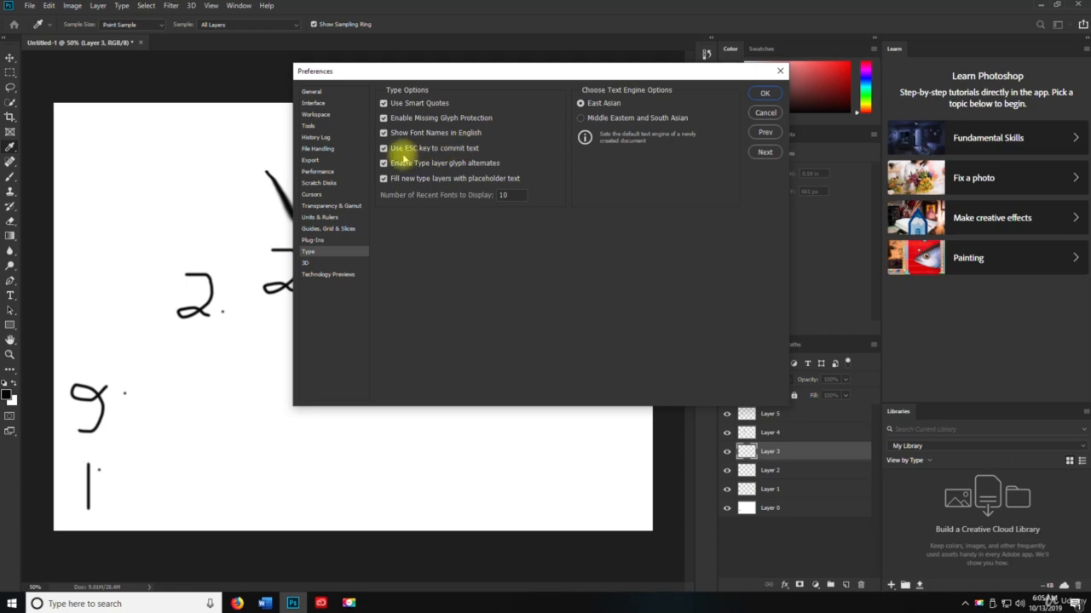
left_click(317, 263)
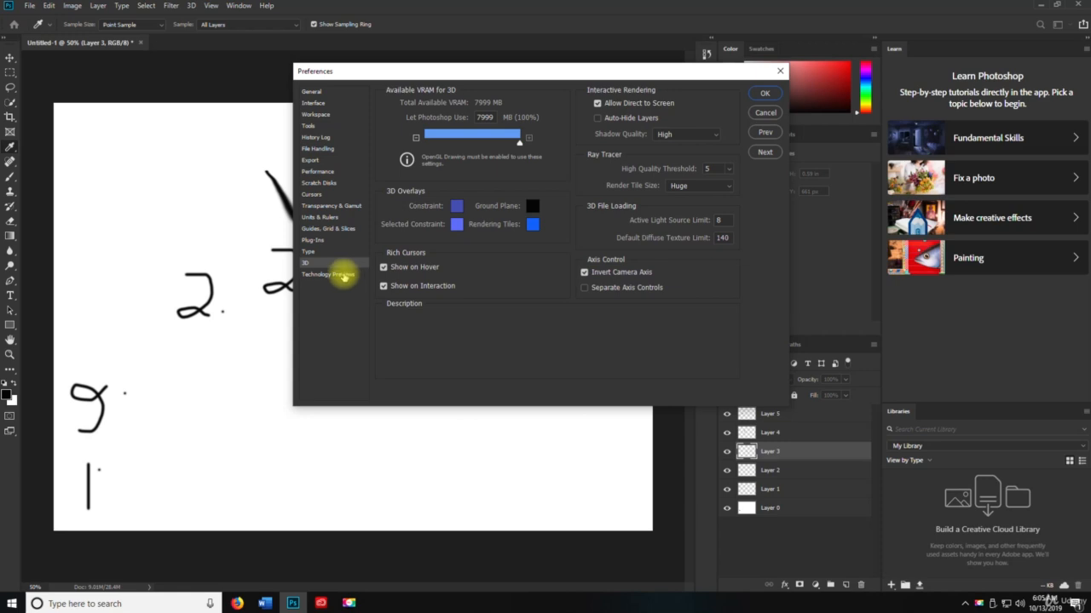
left_click(344, 275)
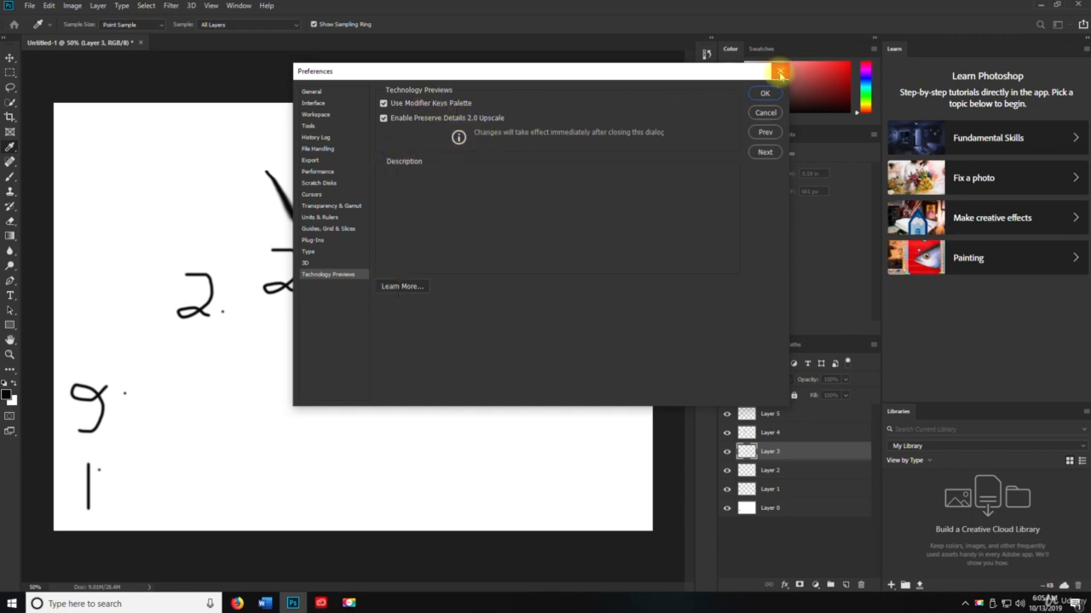
left_click(764, 93)
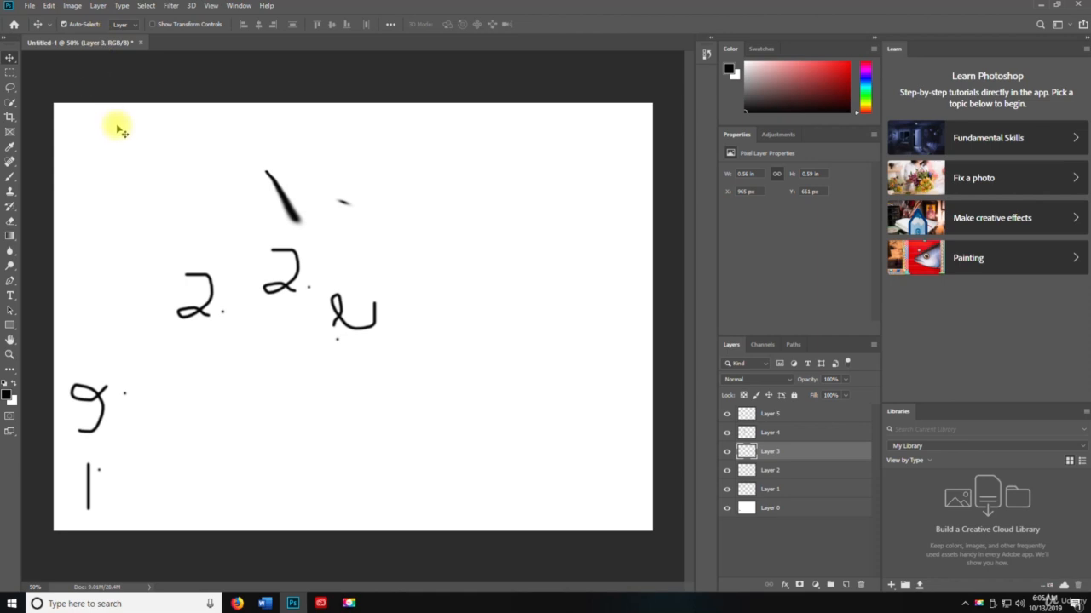
- Show the rulers and place a horizontal guide along the canvas's top edge
key("ctrl+r")
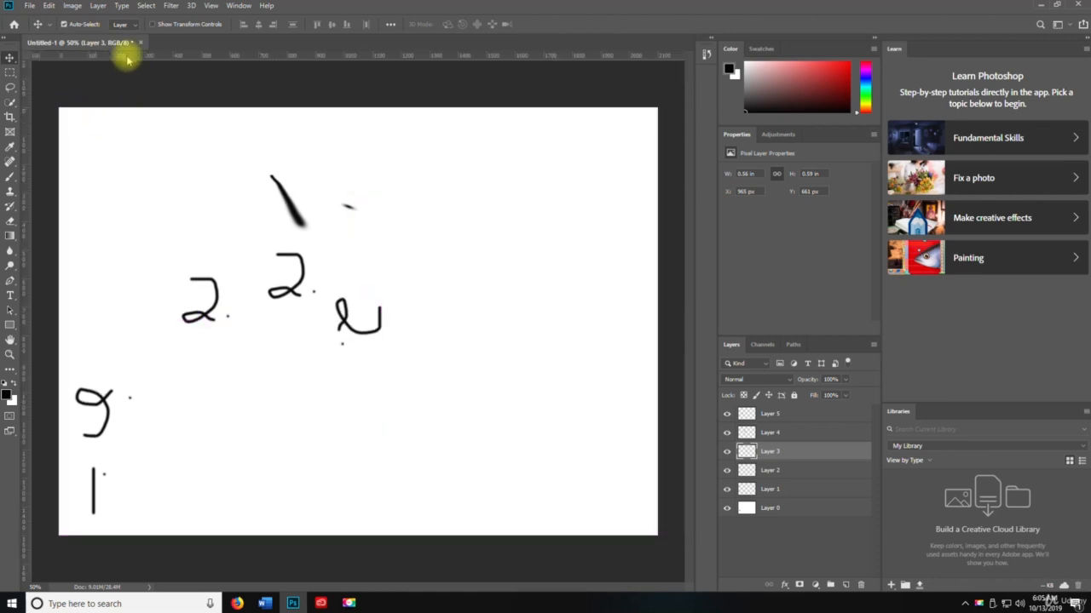
left_click_drag(134, 56, 130, 108)
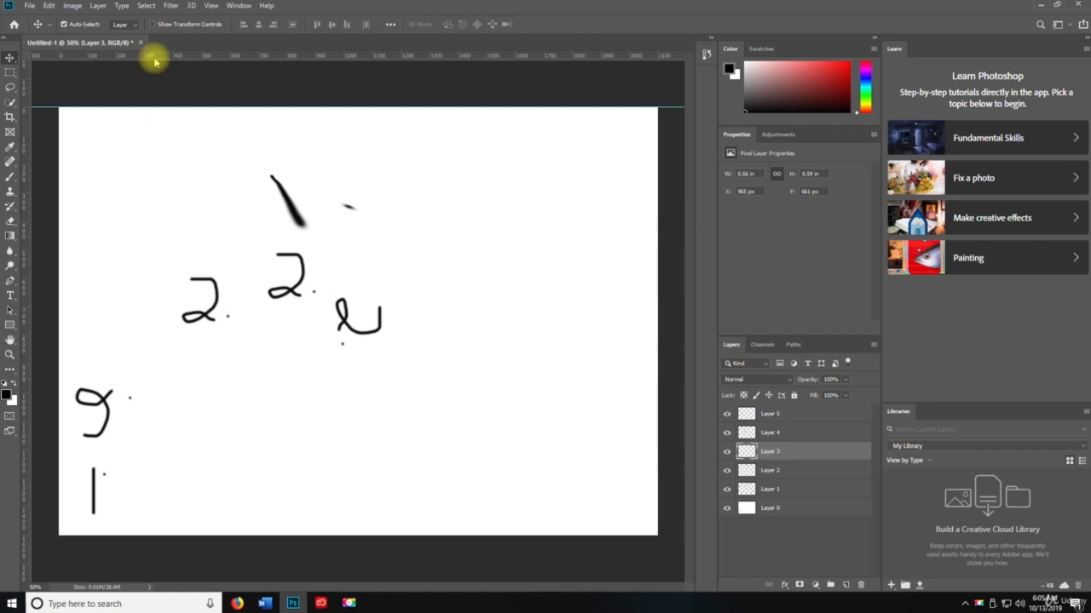
- Switch the ruler units through inches, centimeters, millimeters, points, picas and percent, and return them to pixels
right_click(155, 61)
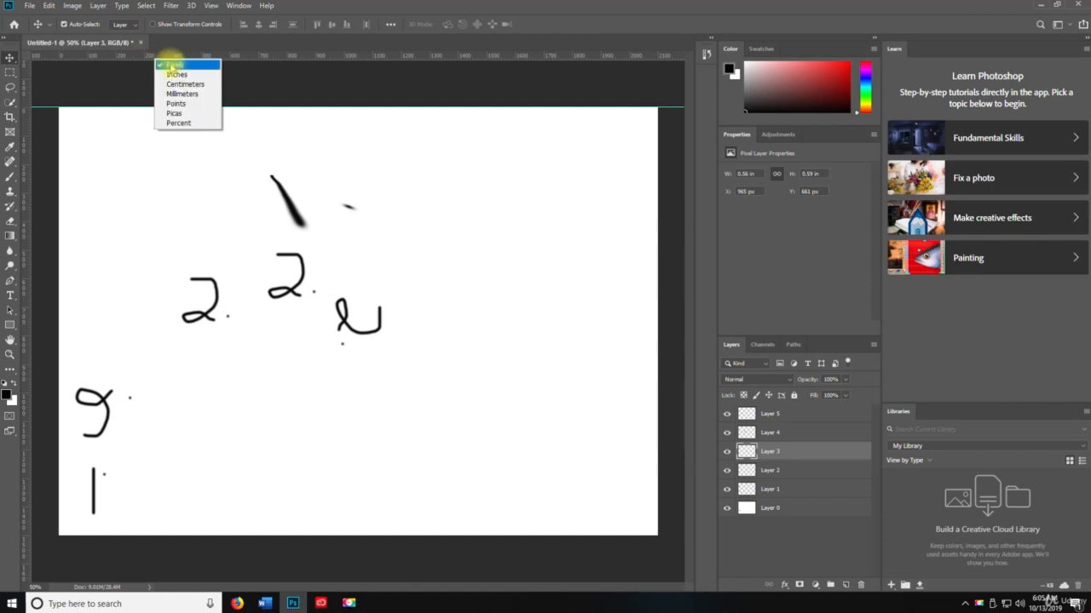
left_click(175, 74)
right_click(180, 57)
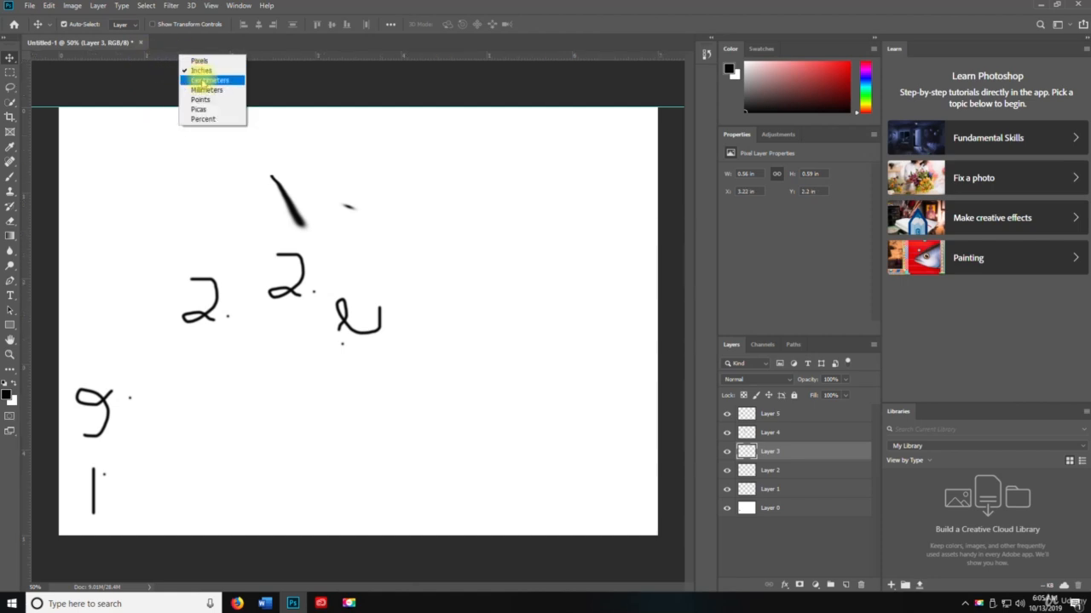
left_click(205, 80)
right_click(211, 61)
left_click(230, 92)
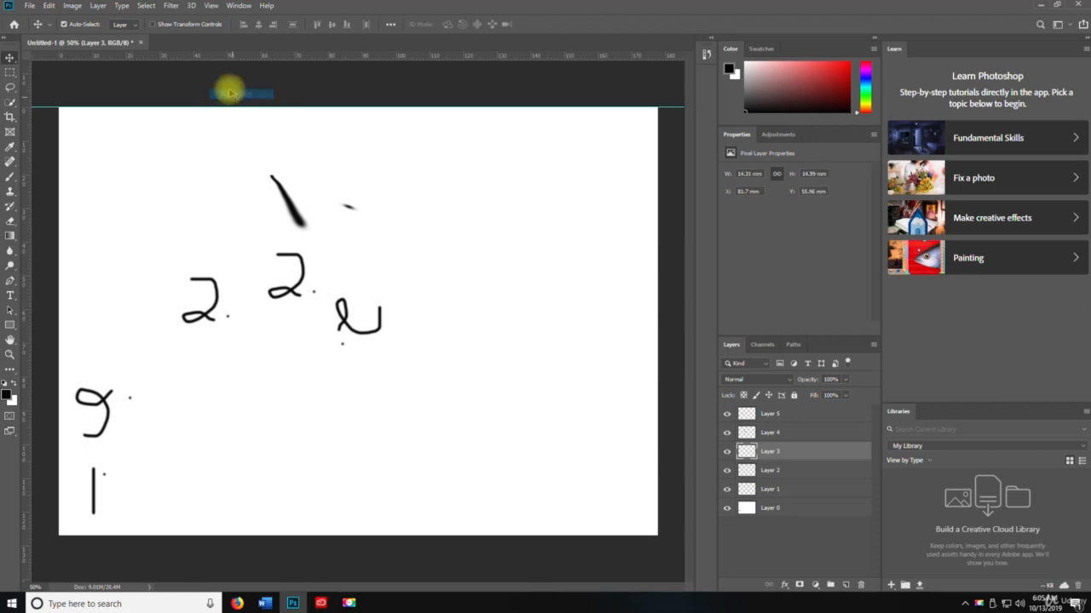
right_click(219, 54)
left_click(253, 103)
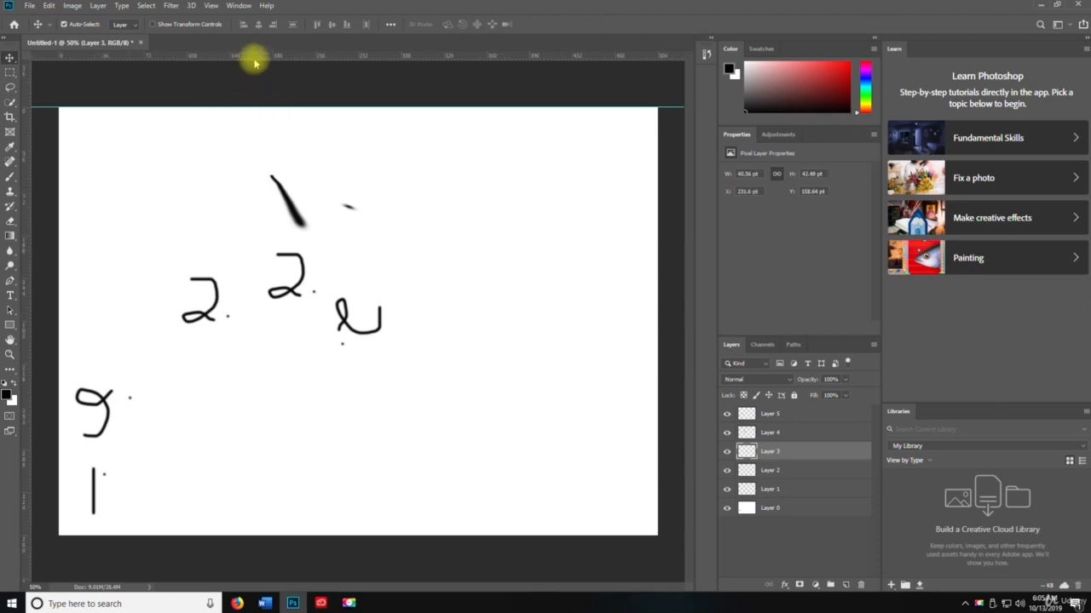
right_click(254, 62)
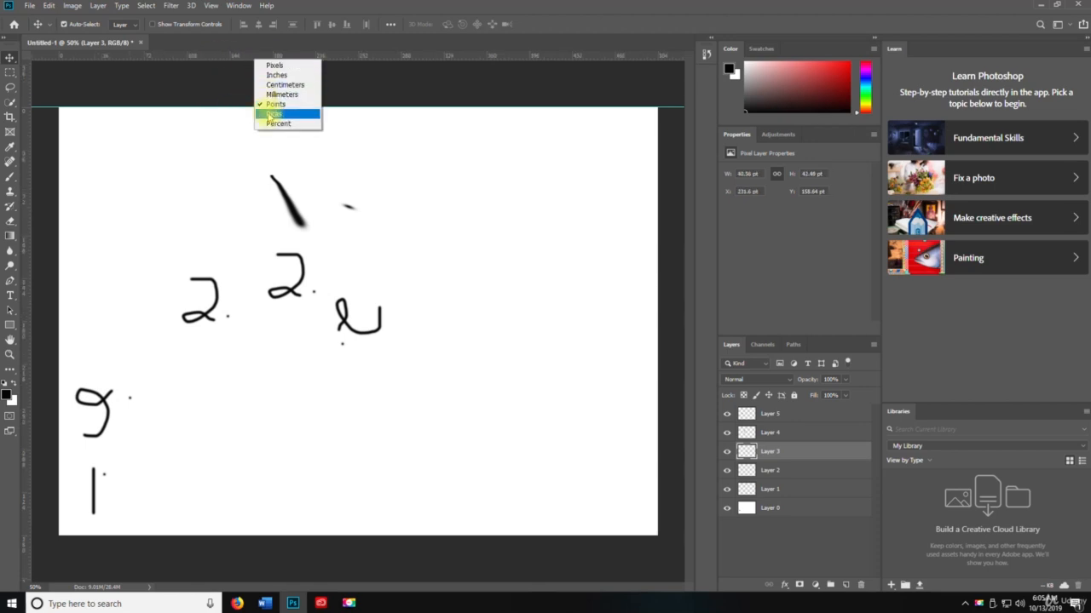
left_click(269, 114)
right_click(280, 56)
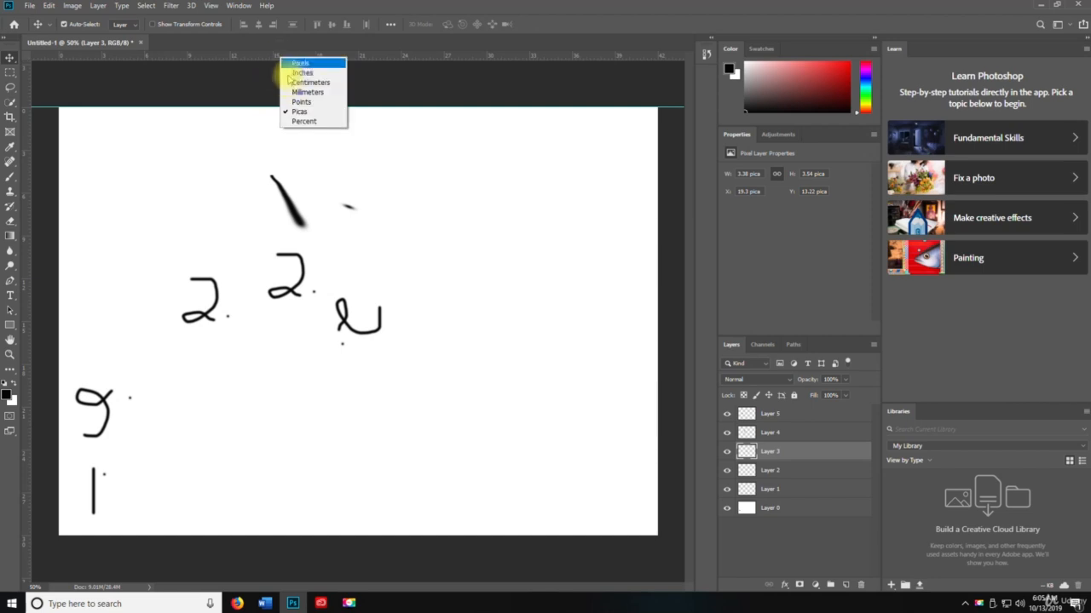
left_click(295, 122)
right_click(285, 59)
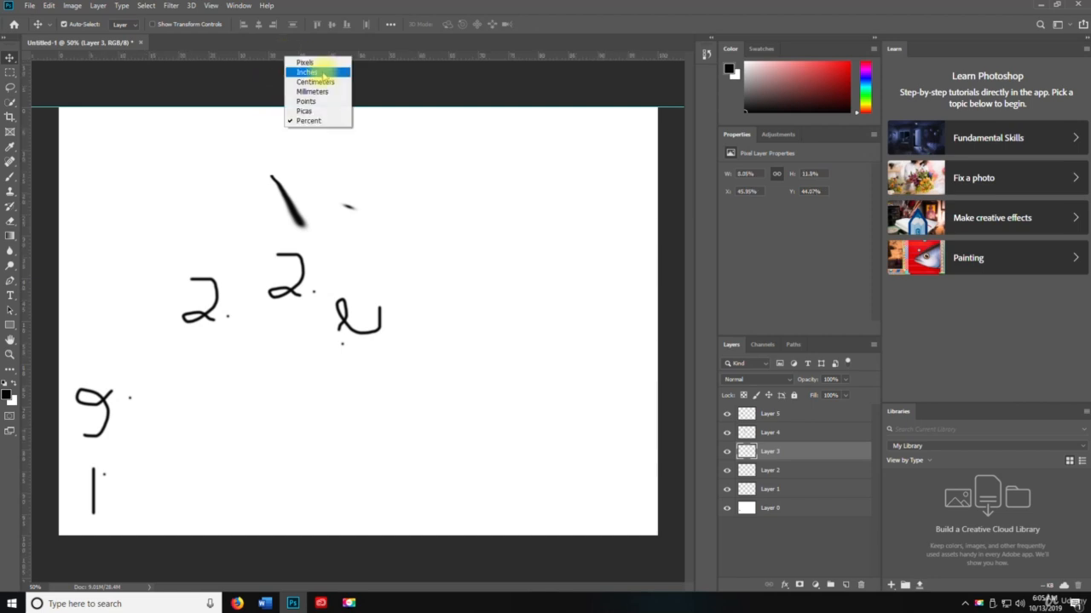
left_click(305, 63)
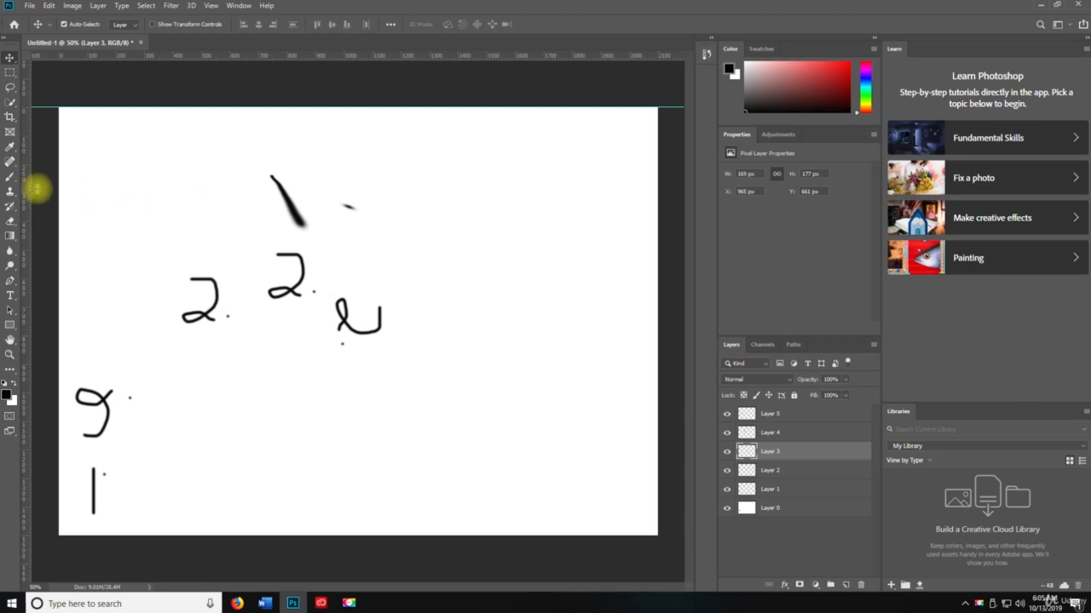
- Place guides along the left, right and bottom edges of the canvas
left_click_drag(37, 188, 657, 224)
left_click_drag(365, 54, 365, 535)
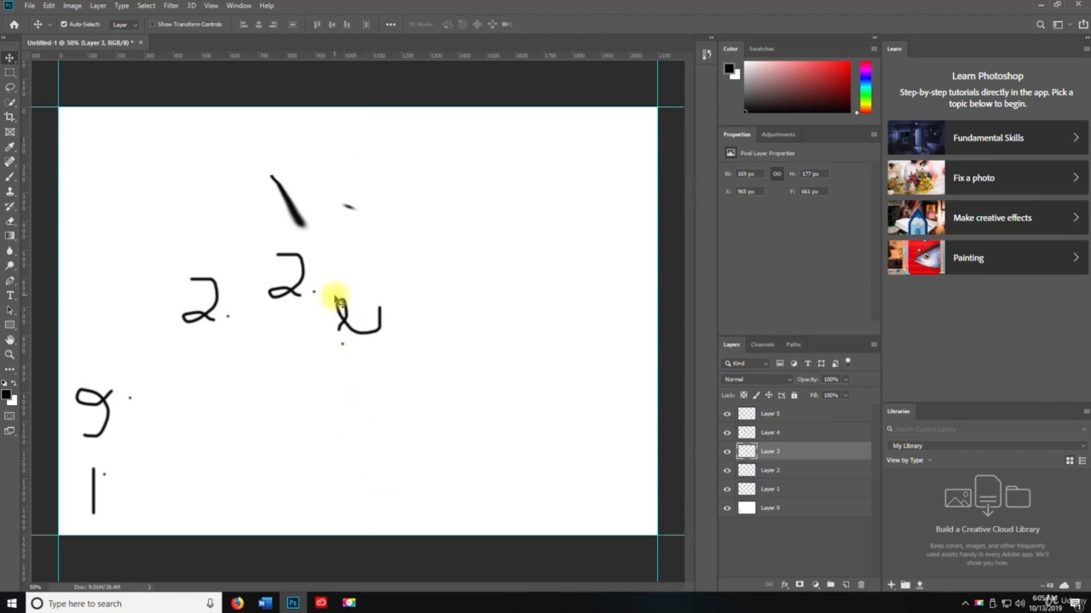